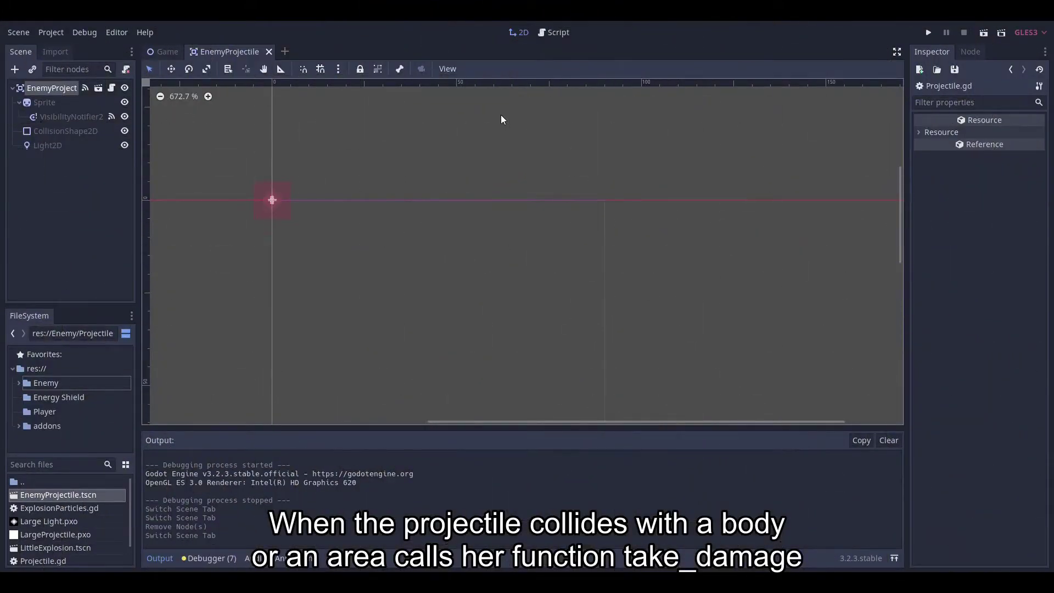
# Review the take_damage calls in Projectile.gd and the receive_damage signal emission in Player.gd.
pyautogui.click(559, 32)
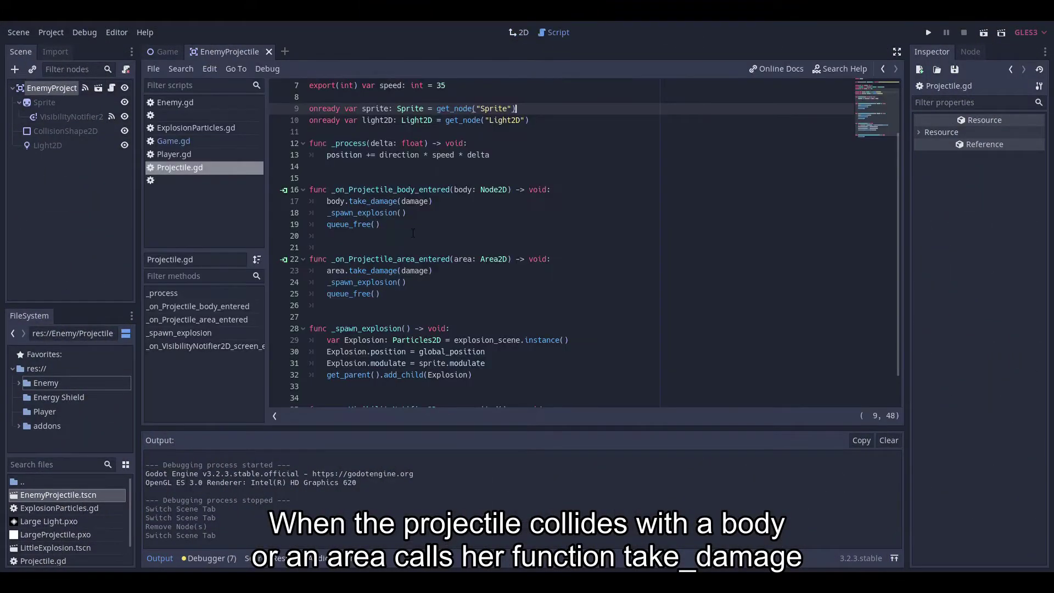
pyautogui.moveTo(432, 201); pyautogui.dragTo(326, 201)
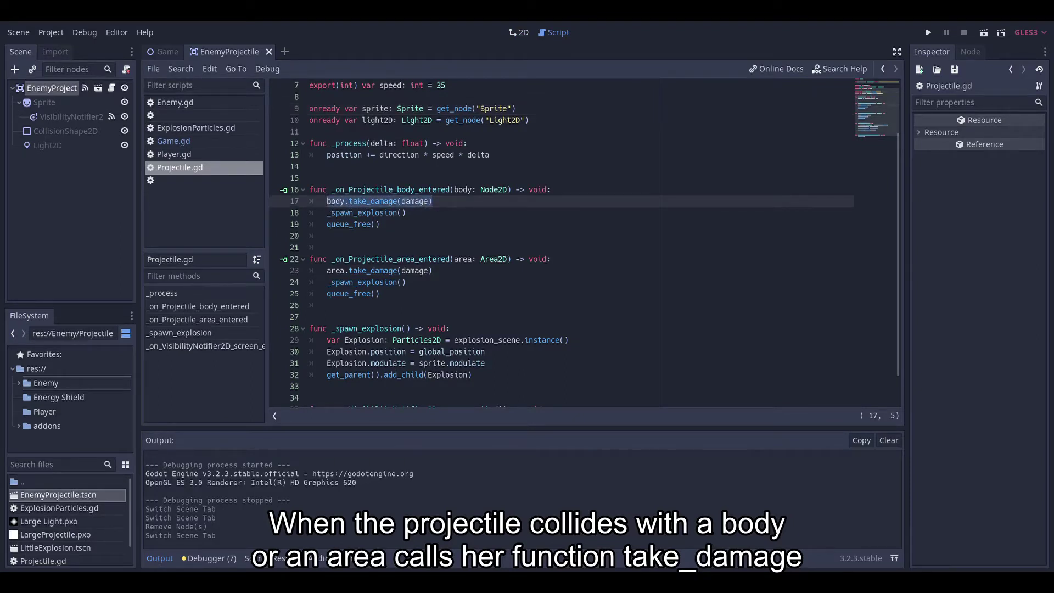
pyautogui.moveTo(441, 273); pyautogui.dragTo(327, 271)
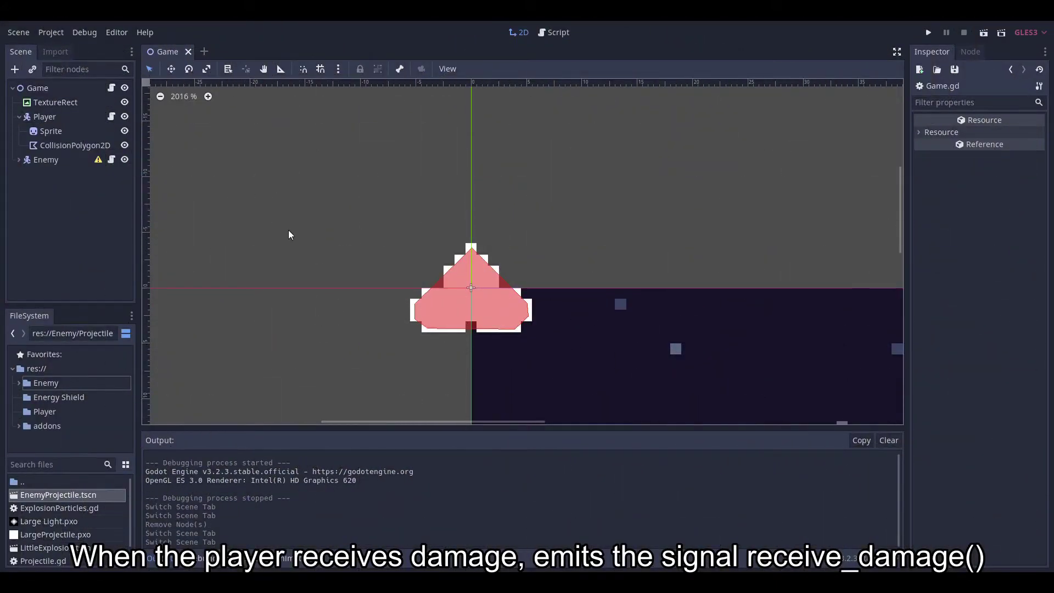
pyautogui.click(110, 118)
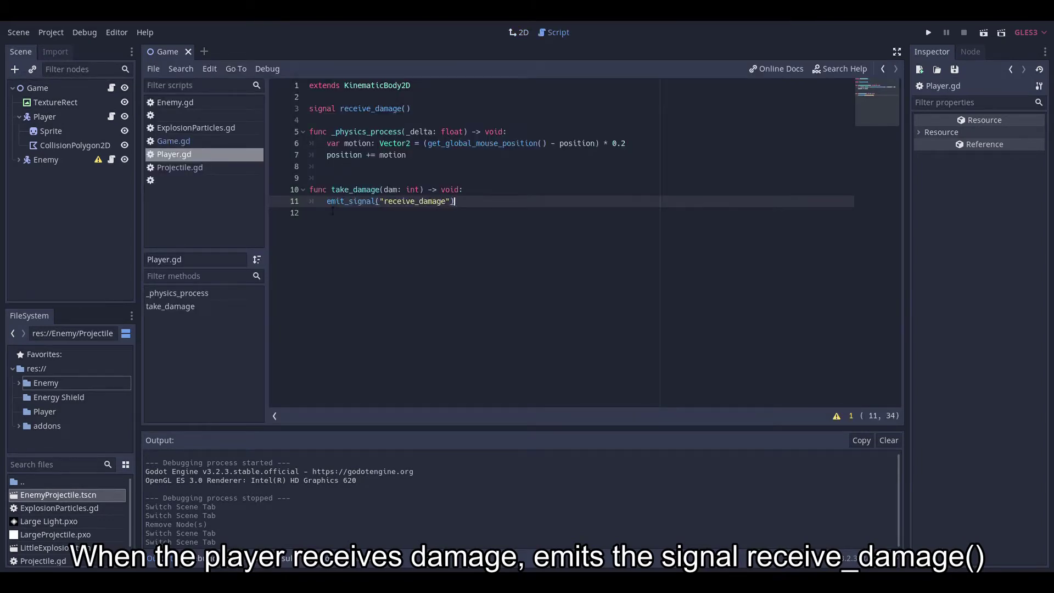
pyautogui.moveTo(327, 201); pyautogui.dragTo(512, 207)
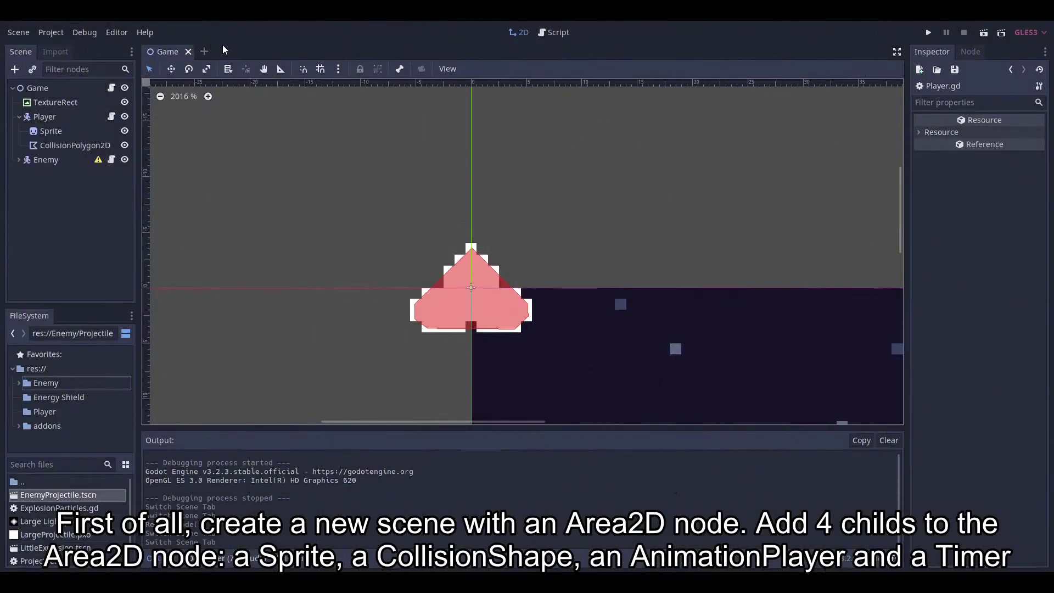
# Create a new scene with an Area2D root node named EnergyShield.
pyautogui.click(204, 51)
pyautogui.click(53, 135)
pyautogui.write('area')
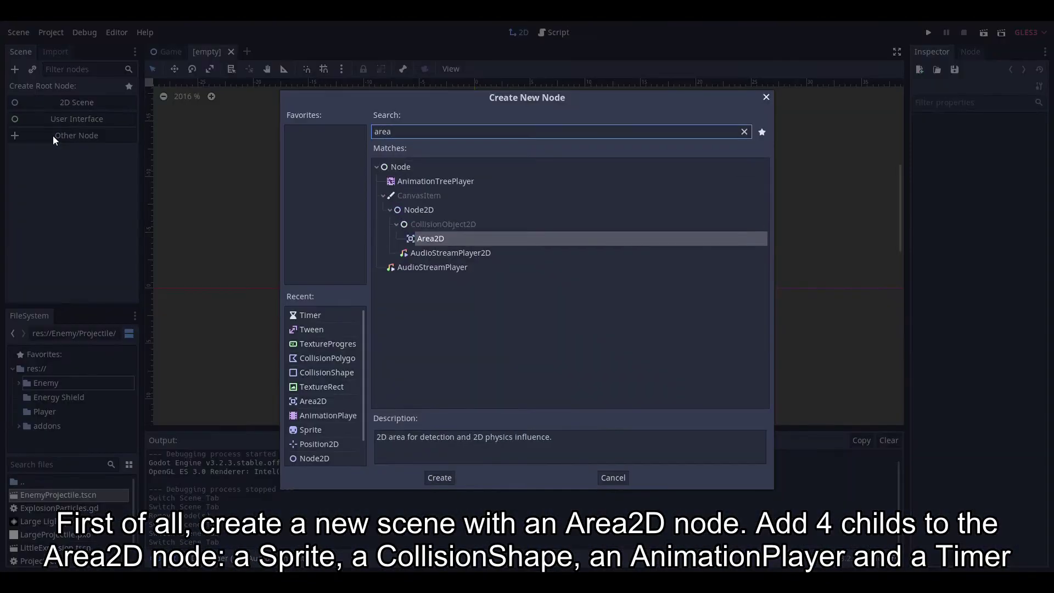
pyautogui.press('Return')
pyautogui.doubleClick(53, 90)
pyautogui.write('EnergyShield')
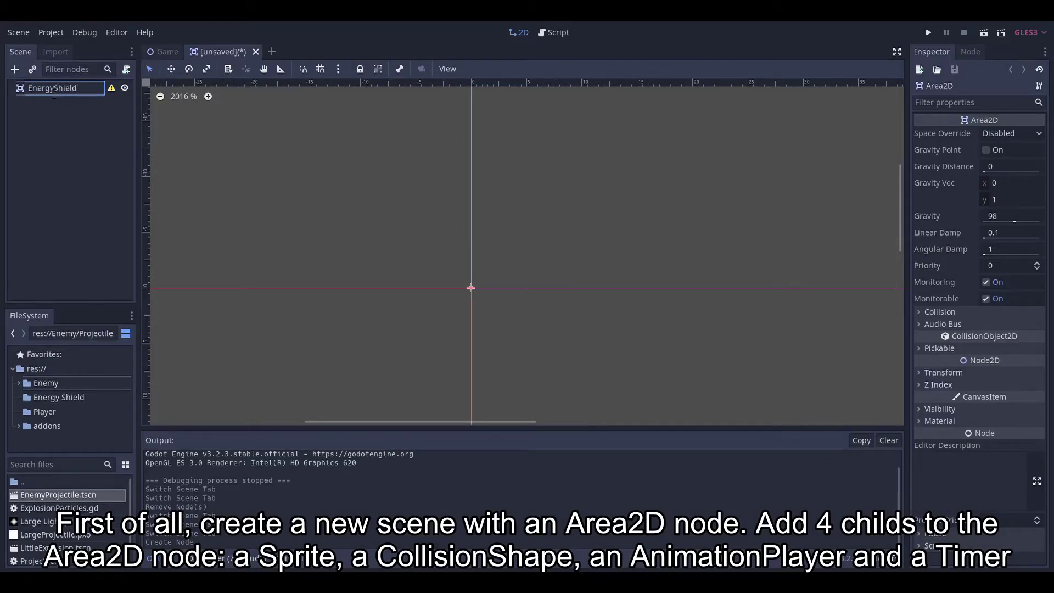
pyautogui.press('Return')
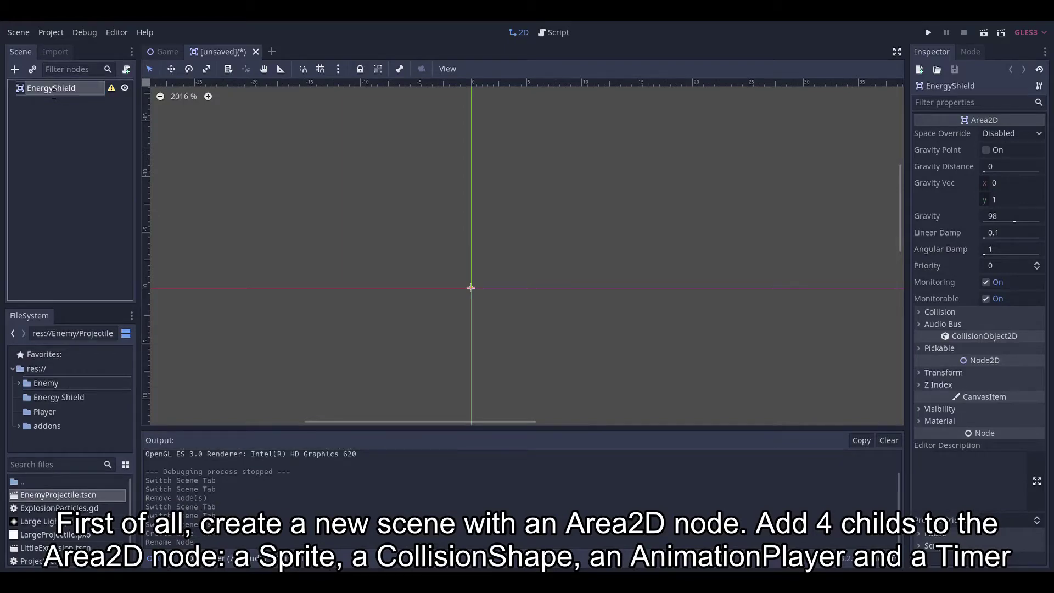
# Add Sprite, CollisionShape2D and AnimationPlayer children to the EnergyShield root.
pyautogui.click(15, 70)
pyautogui.write('spri')
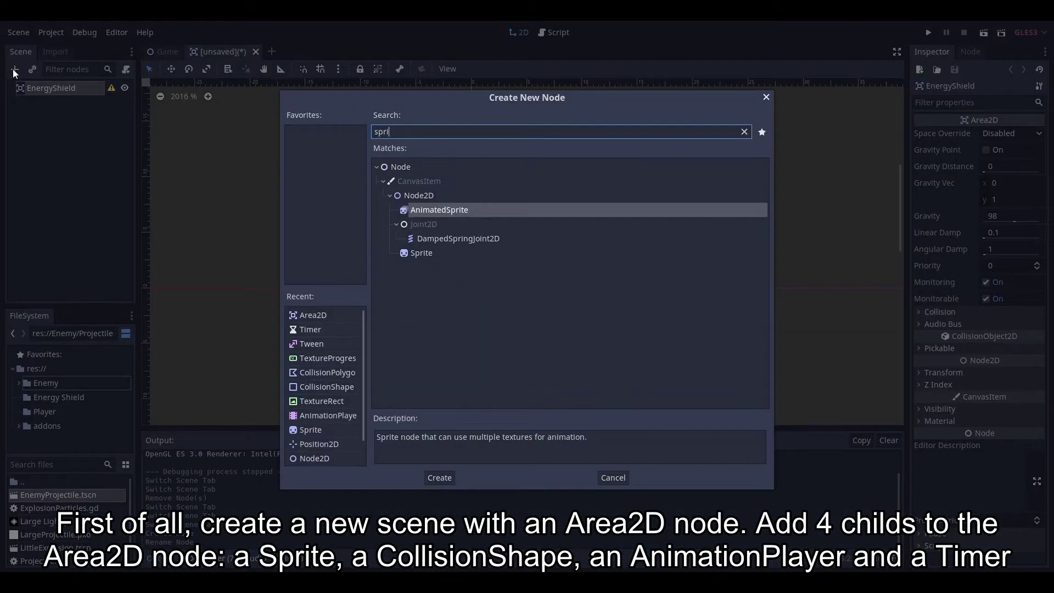
pyautogui.press('Down')
pyautogui.press('Return')
pyautogui.click(26, 89)
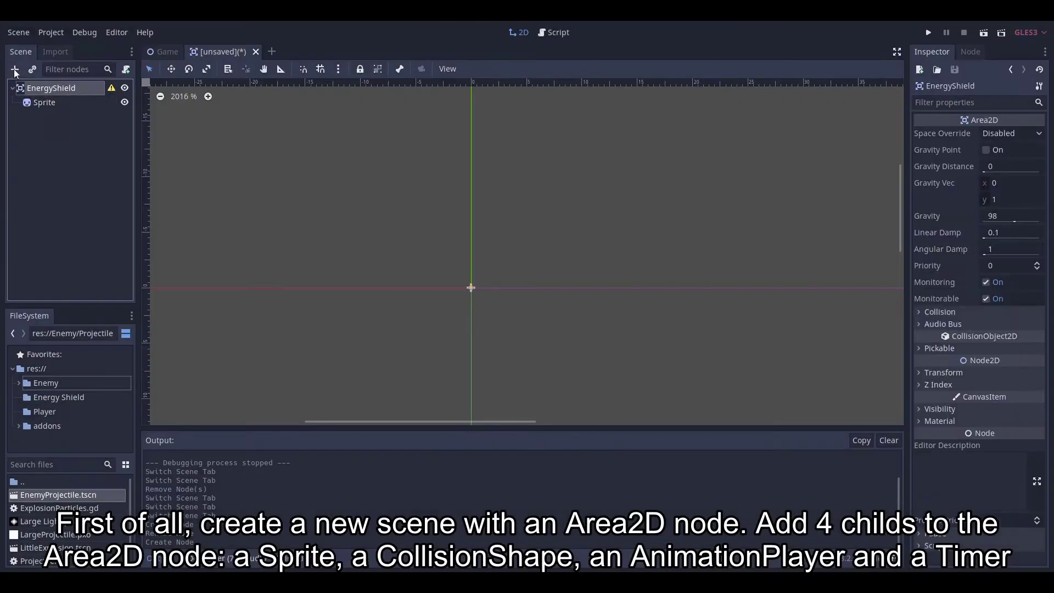
pyautogui.click(14, 69)
pyautogui.write('collis')
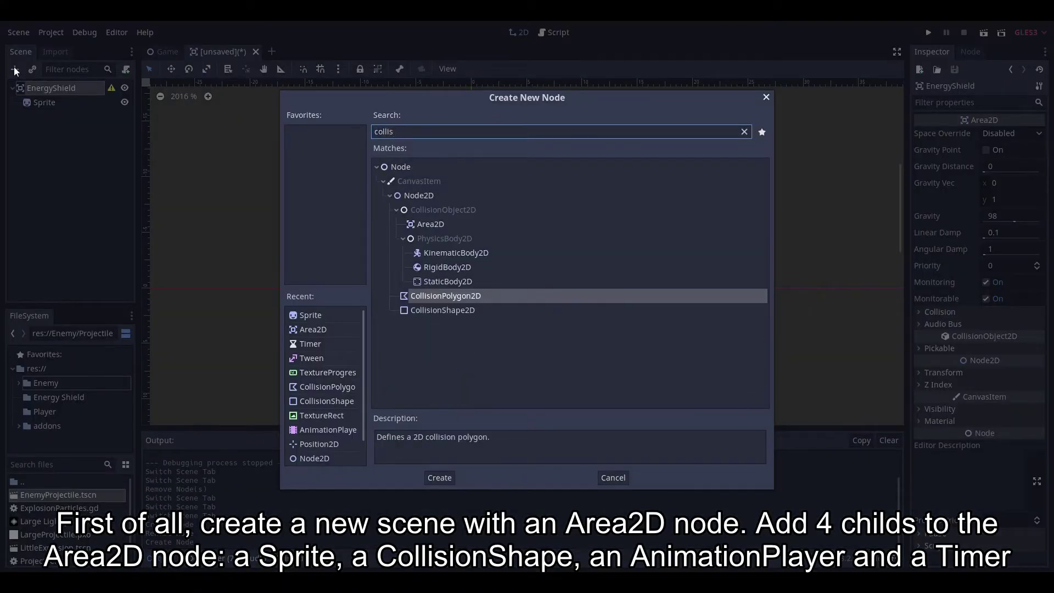
pyautogui.press('Down')
pyautogui.press('Return')
pyautogui.click(25, 89)
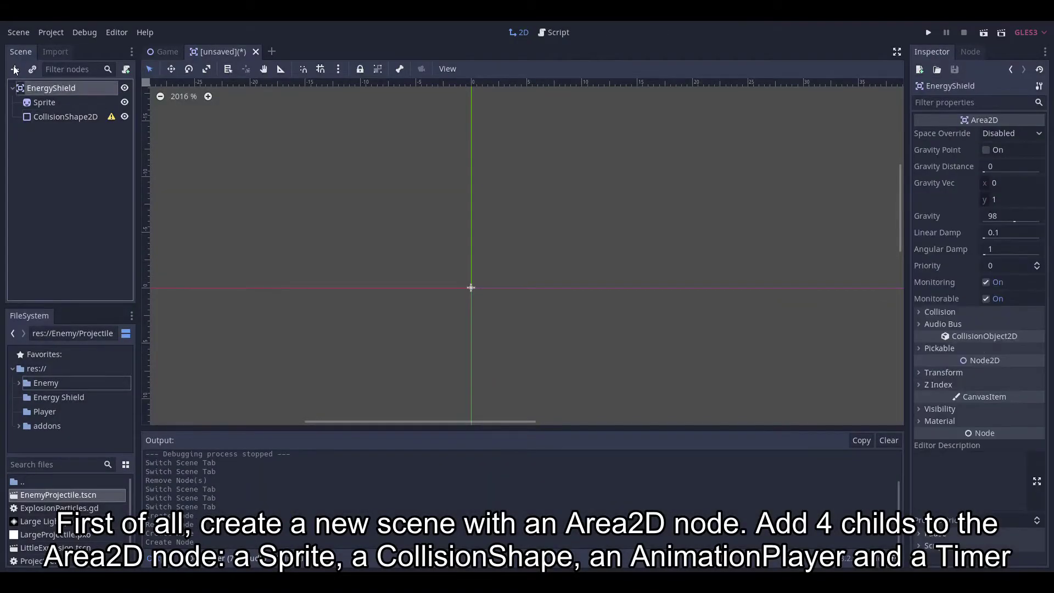
pyautogui.click(14, 69)
pyautogui.write('anima')
pyautogui.press('Down')
pyautogui.press('Return')
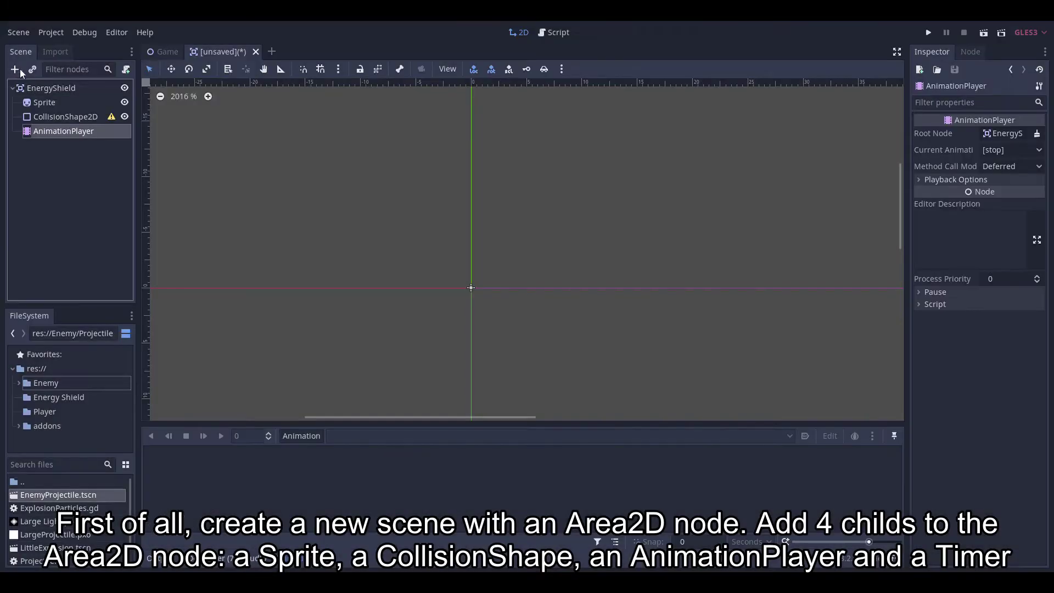
pyautogui.click(26, 88)
# Add a Timer child and rename it RecoverTimer.
pyautogui.click(15, 70)
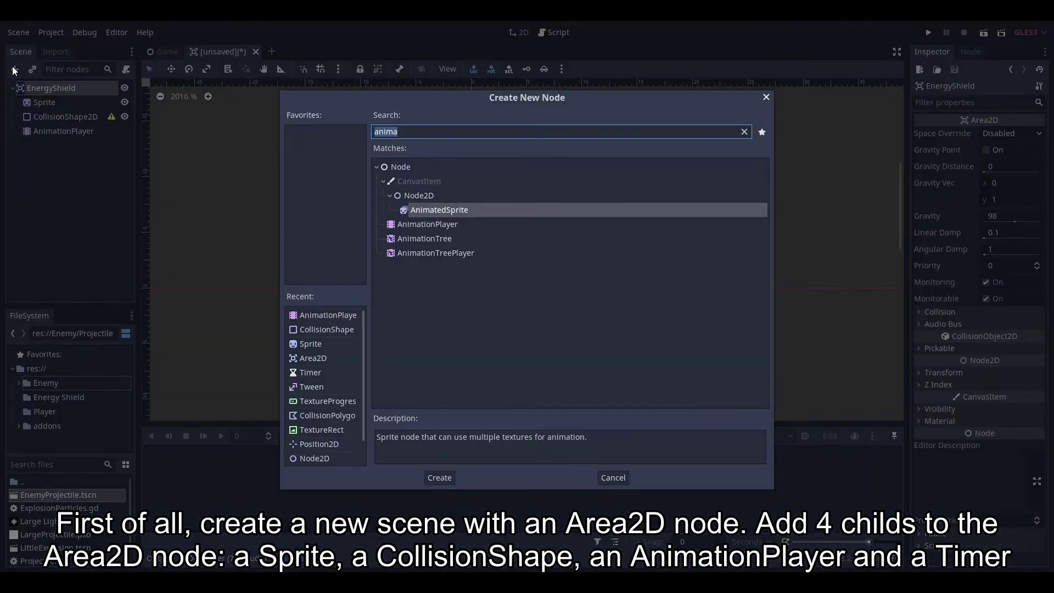
pyautogui.write('time')
pyautogui.press('Down')
pyautogui.press('Return')
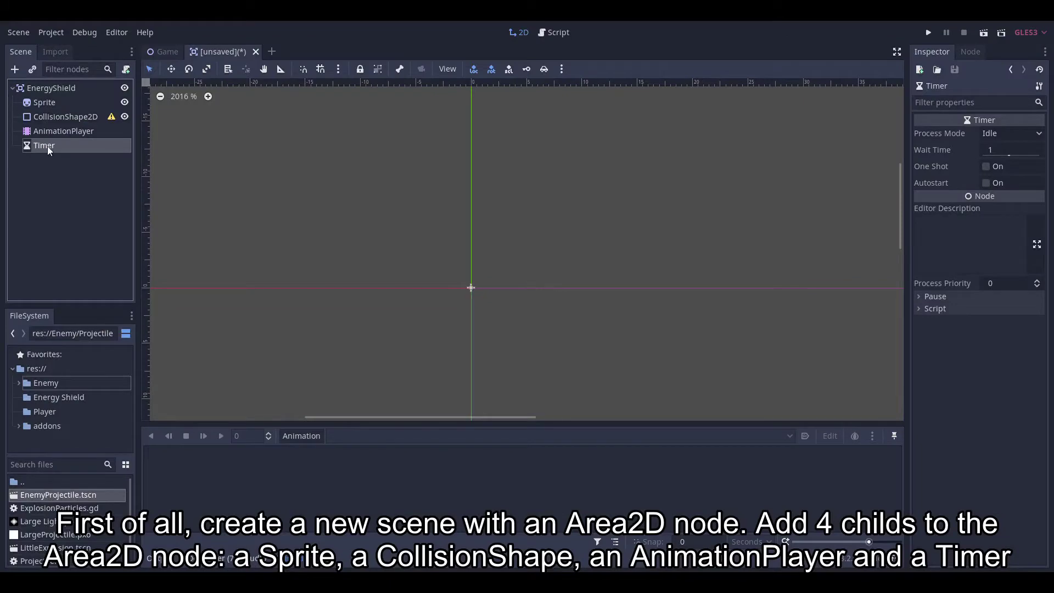
pyautogui.doubleClick(48, 147)
pyautogui.press('Home')
pyautogui.write('Reco')
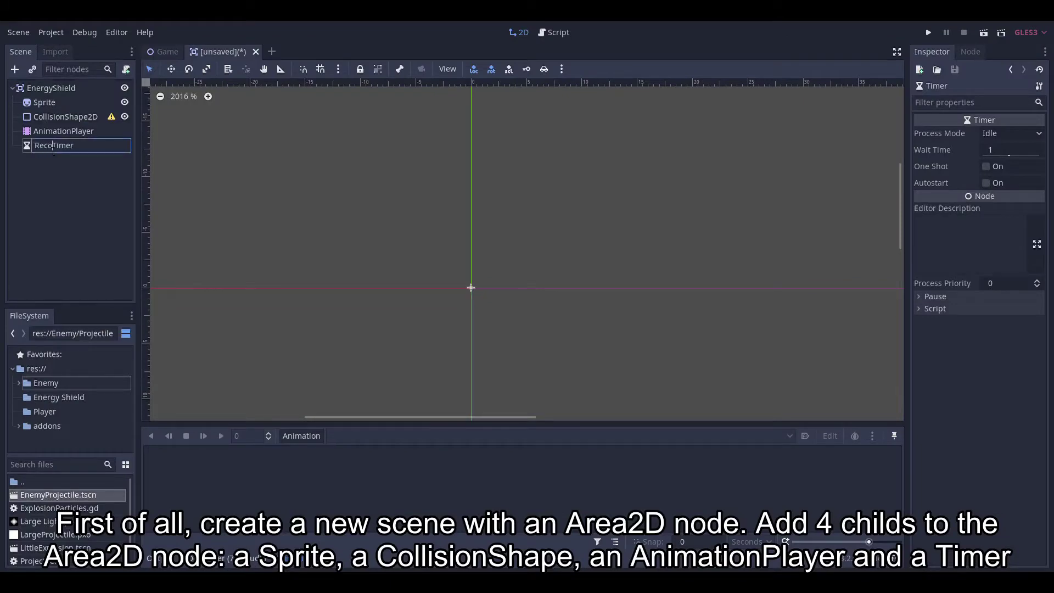
pyautogui.write('ver')
pyautogui.press('Return')
# Add a TextureProgress child with a Tween under it, and save as EnergyShield.tscn.
pyautogui.click(51, 88)
pyautogui.click(15, 70)
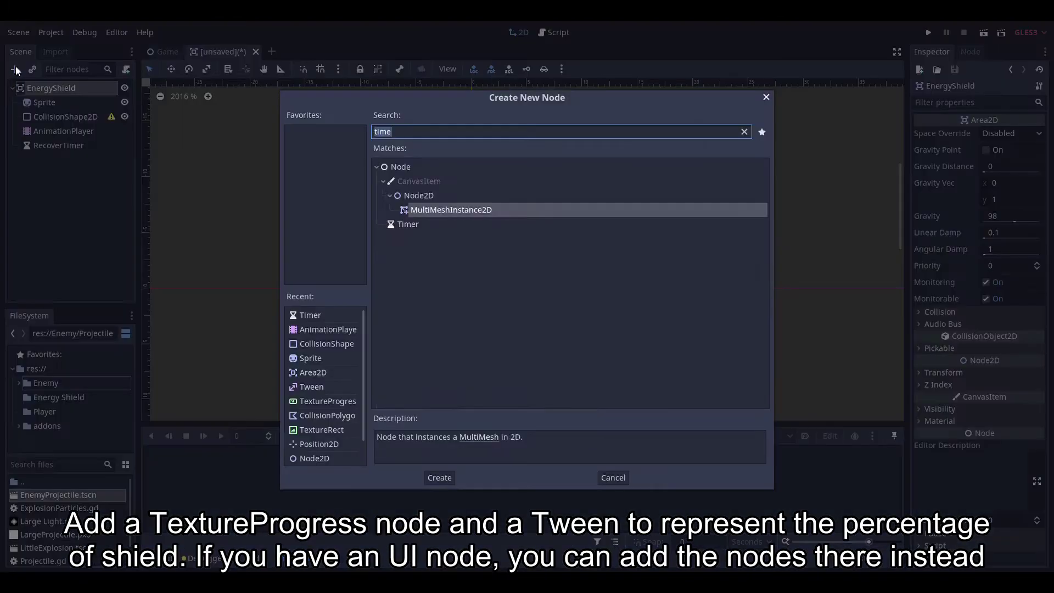
pyautogui.write('texture')
pyautogui.press('Down')
pyautogui.press('Down')
pyautogui.press('Return')
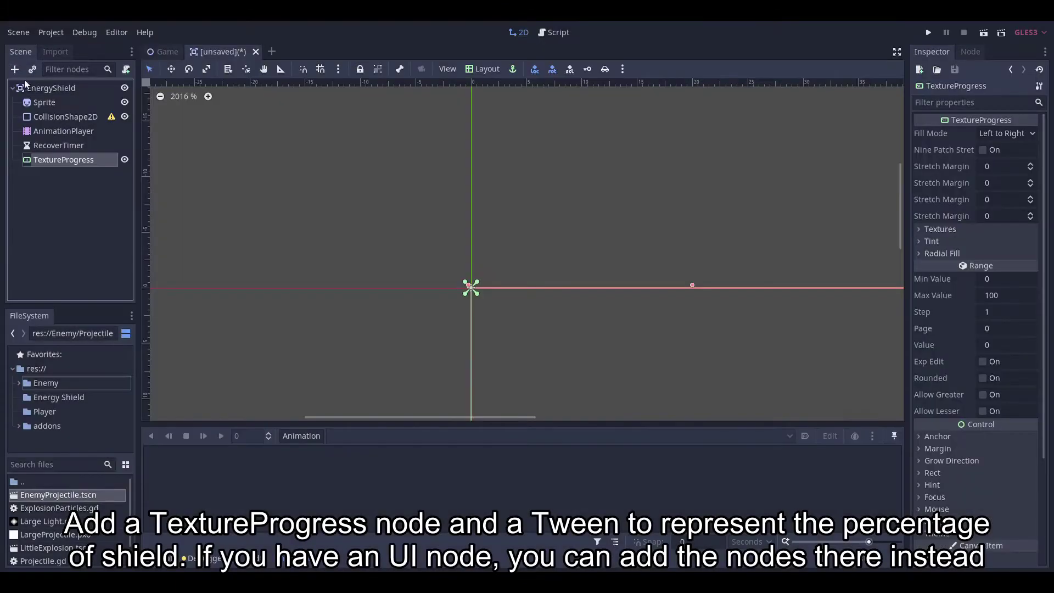
pyautogui.click(17, 70)
pyautogui.write('tw')
pyautogui.press('Return')
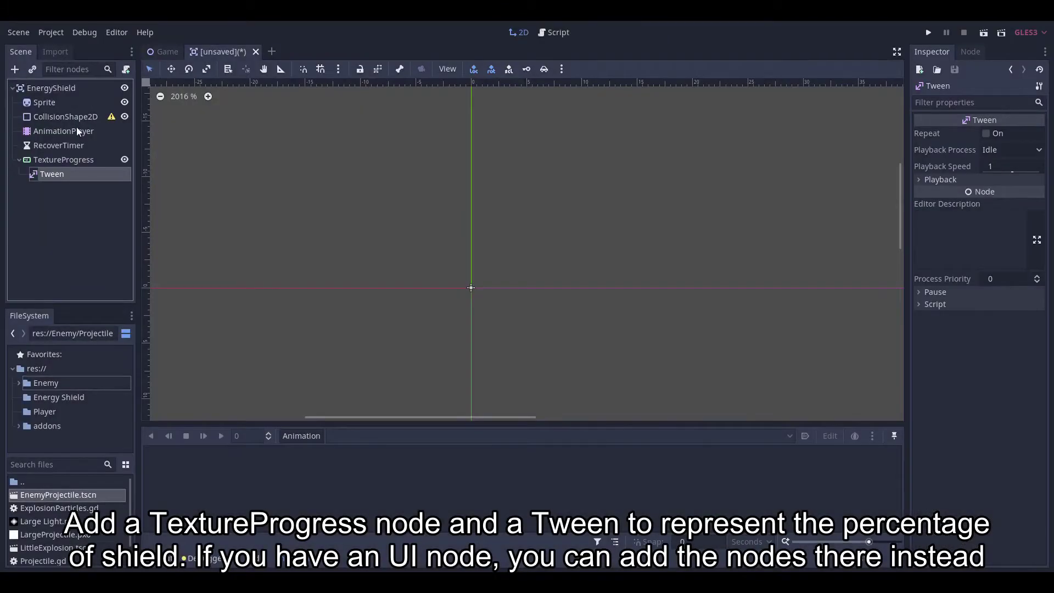
pyautogui.hotkey('ctrl', 's')
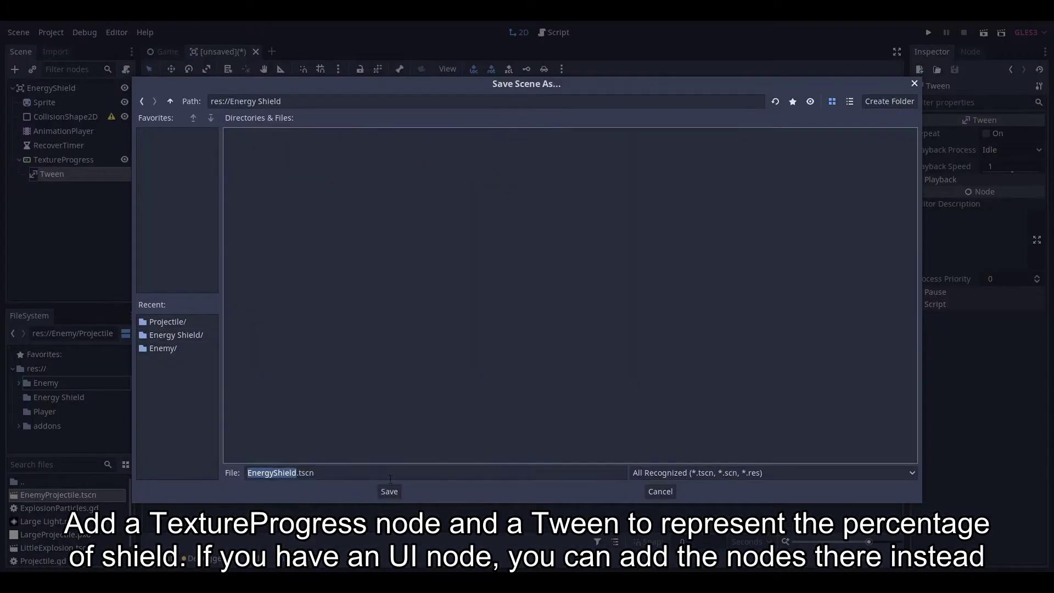
pyautogui.click(389, 491)
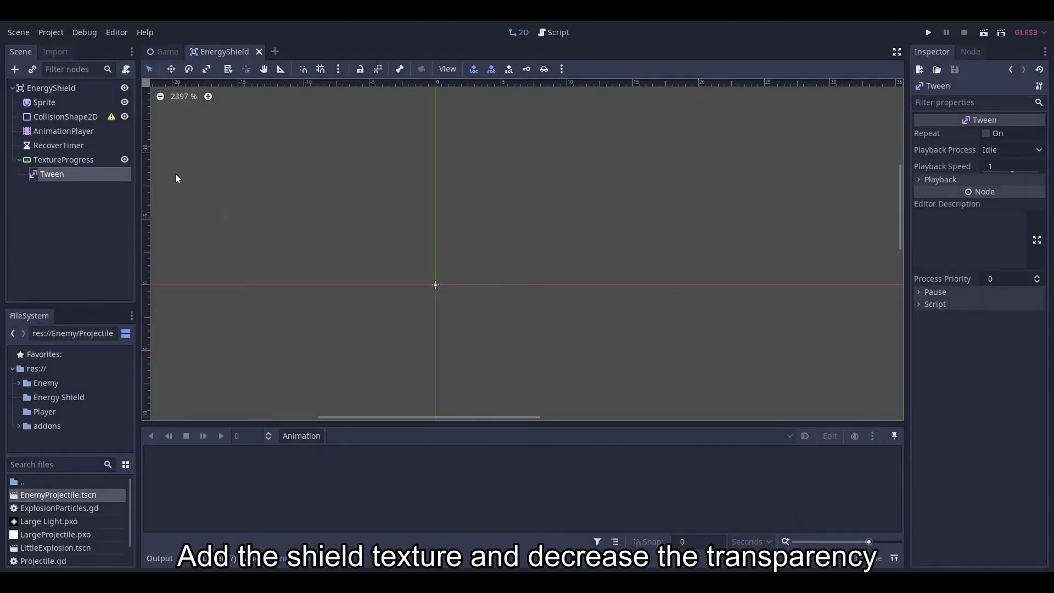
# Give the Sprite the Energy Shield.pxo texture with Modulate alpha 155.
pyautogui.click(87, 103)
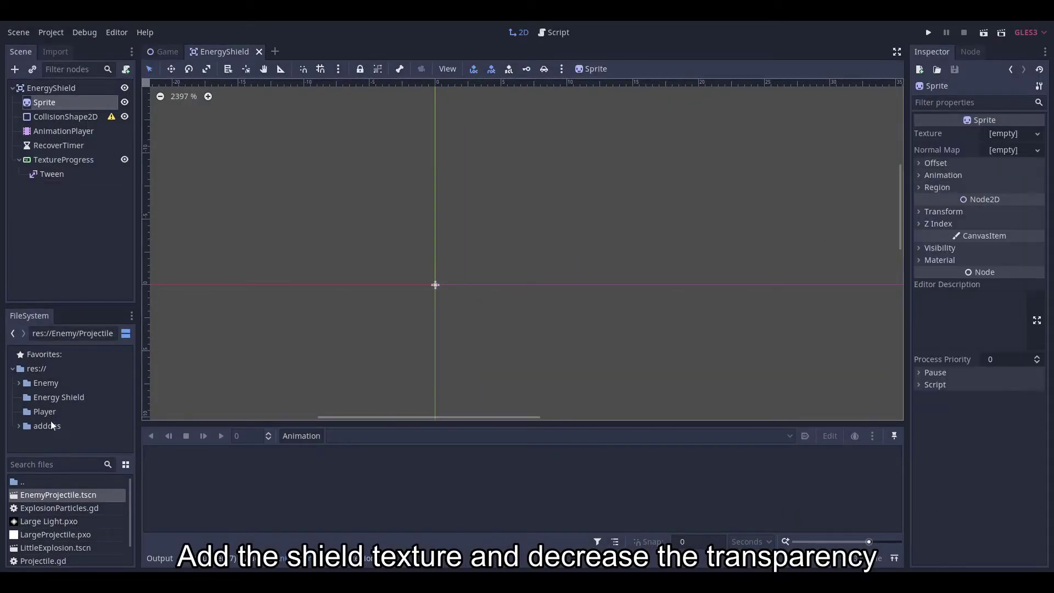
pyautogui.click(57, 399)
pyautogui.moveTo(53, 494); pyautogui.dragTo(1006, 146)
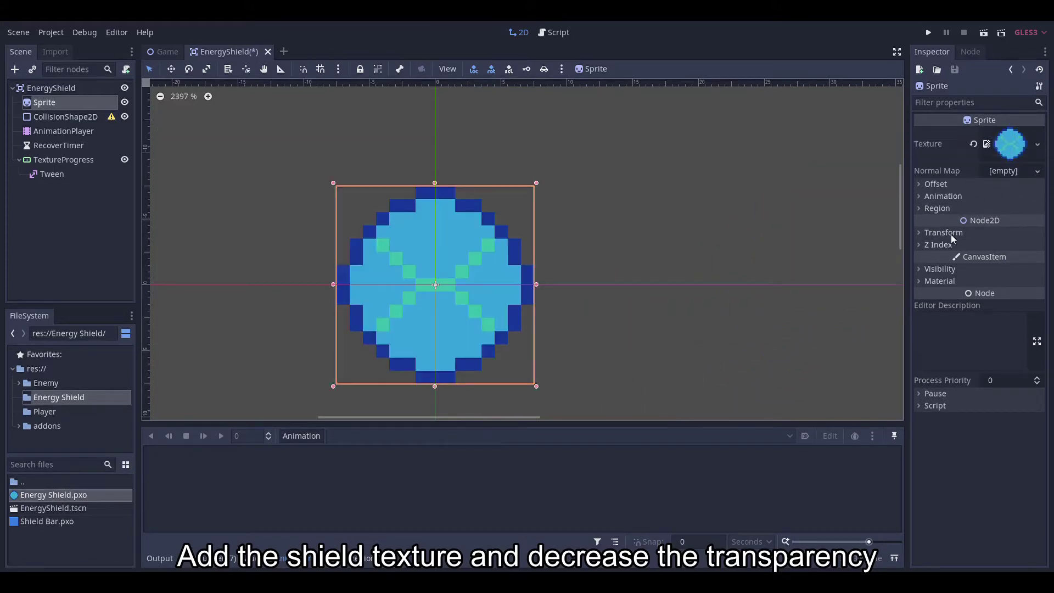
pyautogui.click(954, 271)
pyautogui.click(1005, 298)
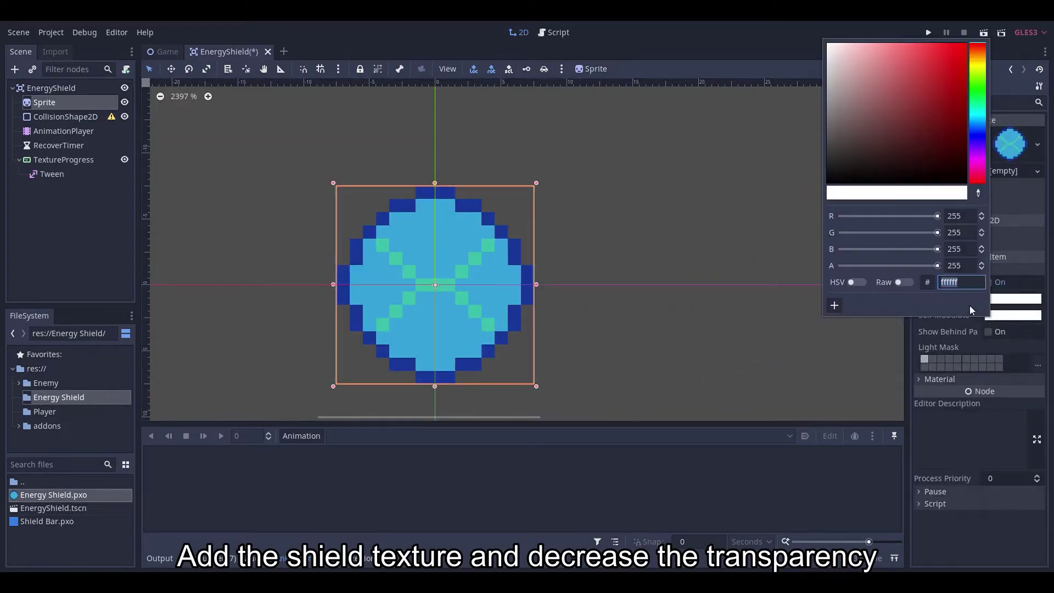
pyautogui.click(961, 266)
pyautogui.doubleClick(970, 269)
pyautogui.write('155')
pyautogui.press('Return')
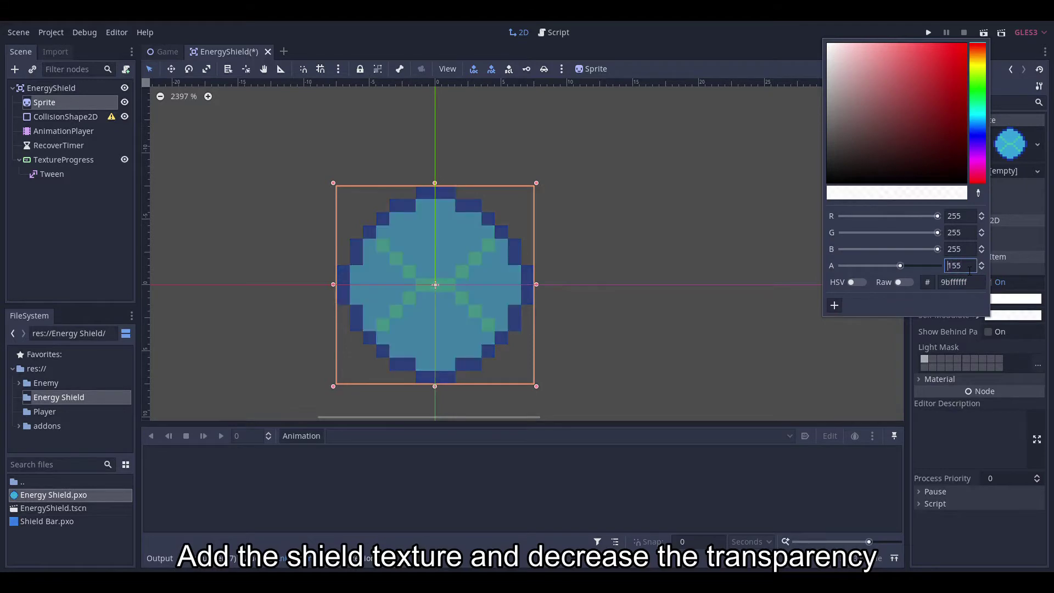
# Give the CollisionShape2D a new CircleShape2D sized to fit the shield.
pyautogui.click(57, 117)
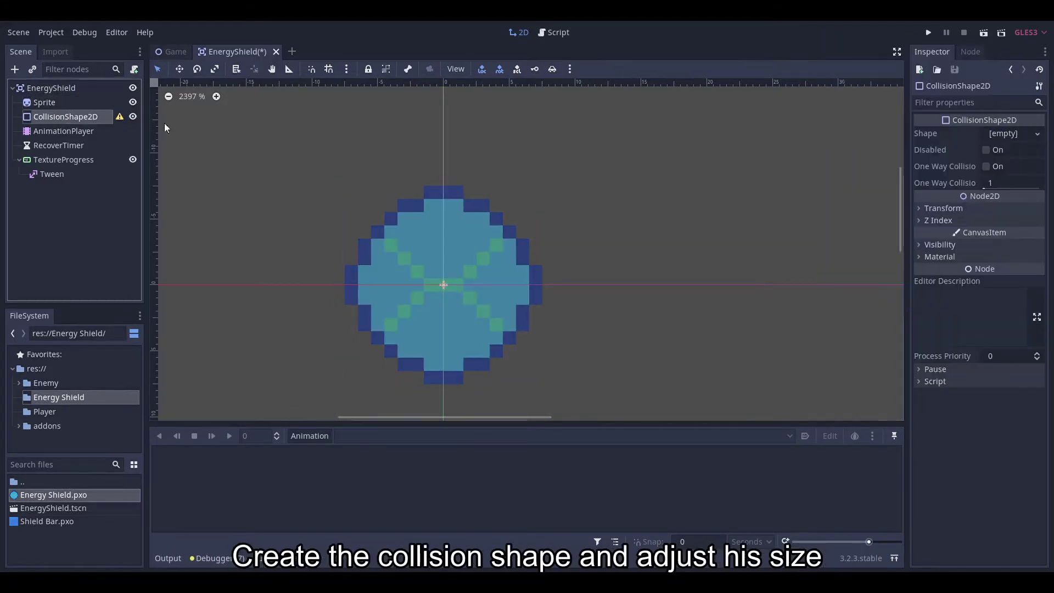
pyautogui.click(1004, 134)
pyautogui.click(978, 166)
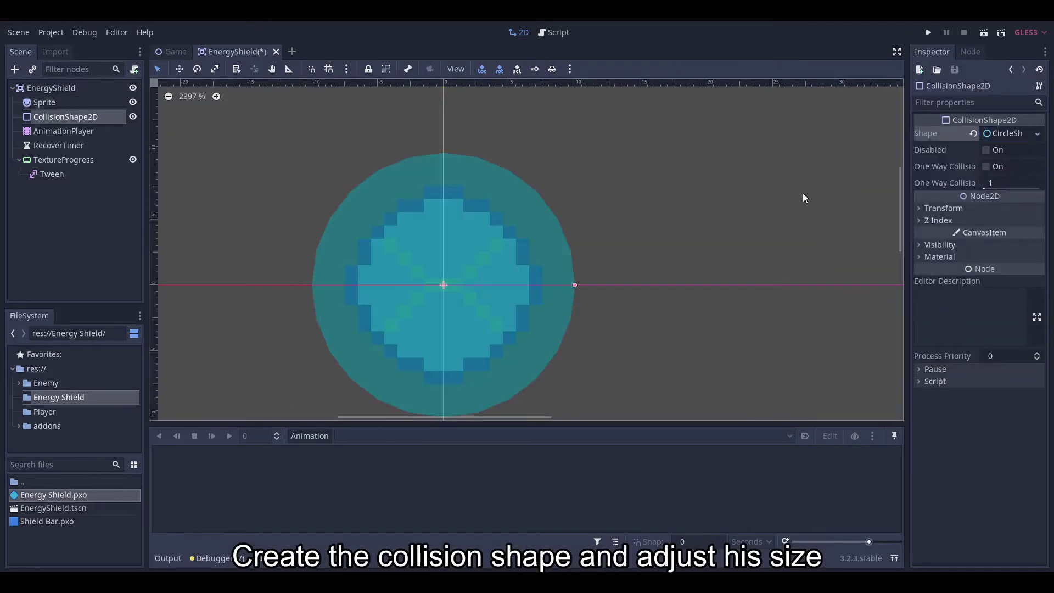
pyautogui.moveTo(578, 285); pyautogui.dragTo(536, 284)
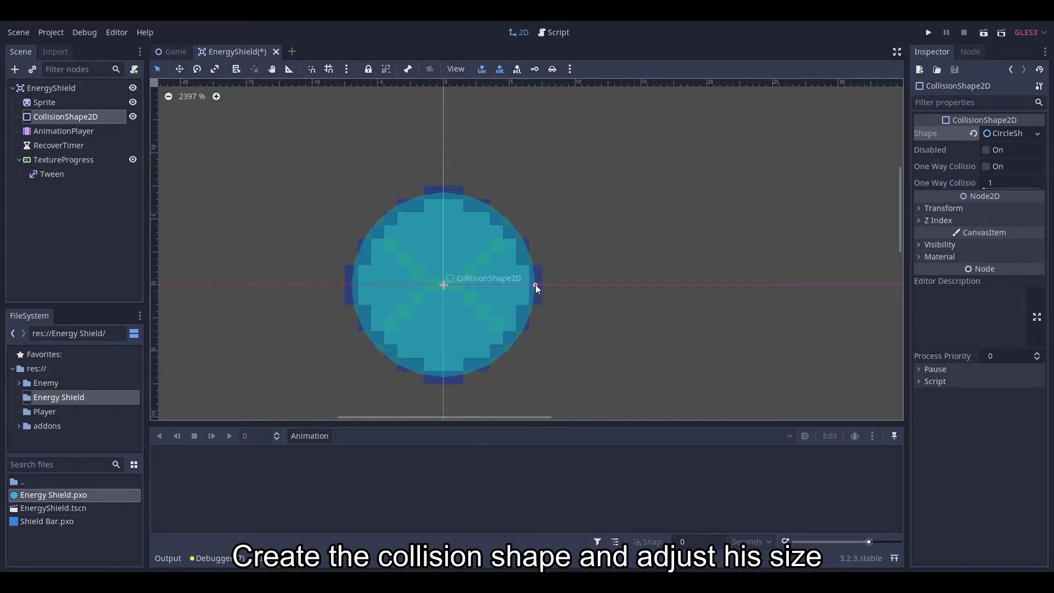
# Create a new animation named 'damage' with a length of 0.2 seconds.
pyautogui.click(87, 132)
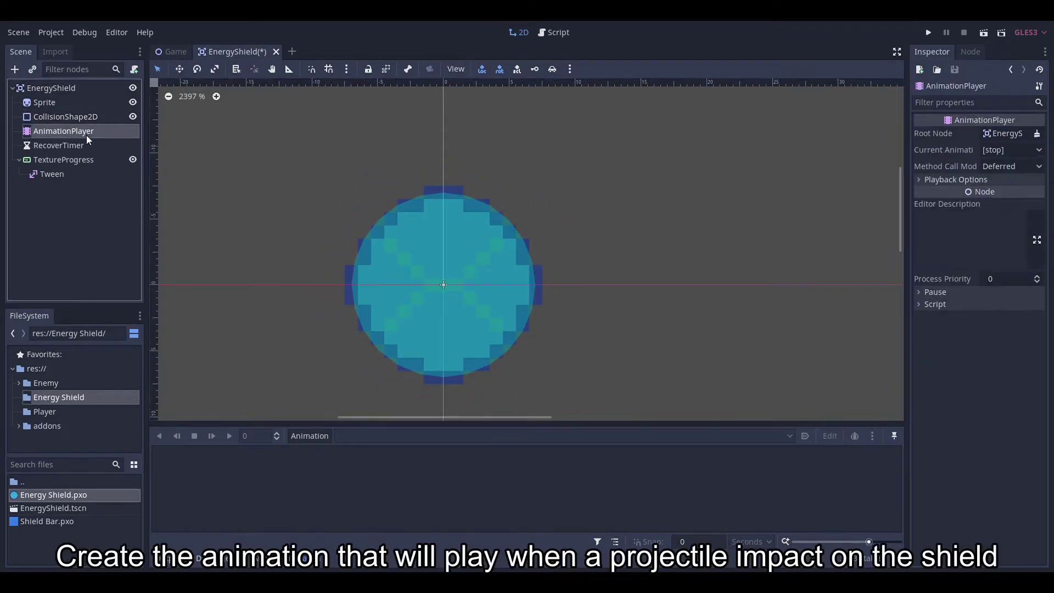
pyautogui.click(309, 440)
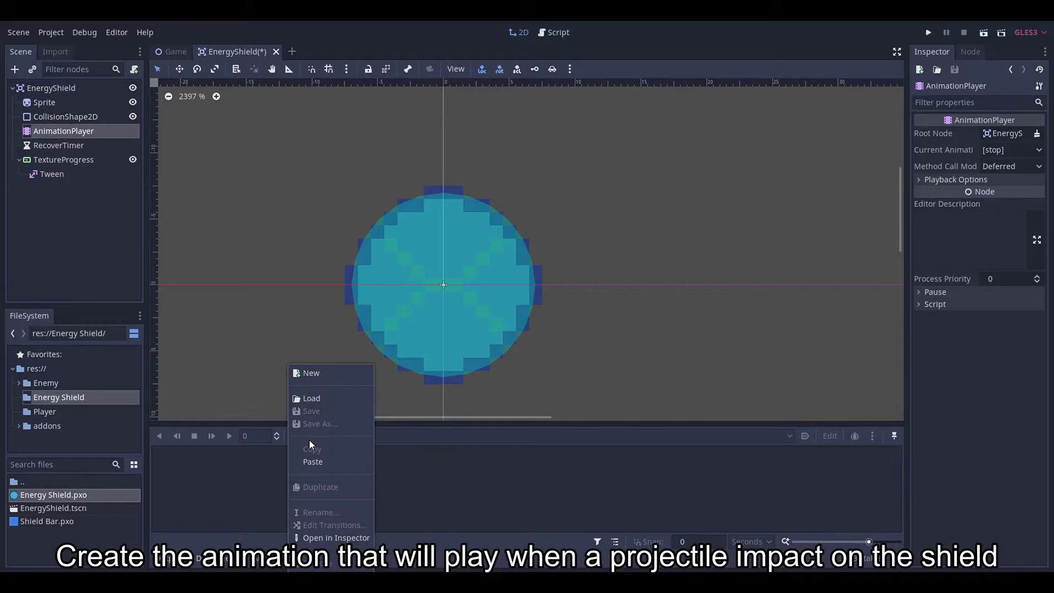
pyautogui.click(318, 374)
pyautogui.write('damage')
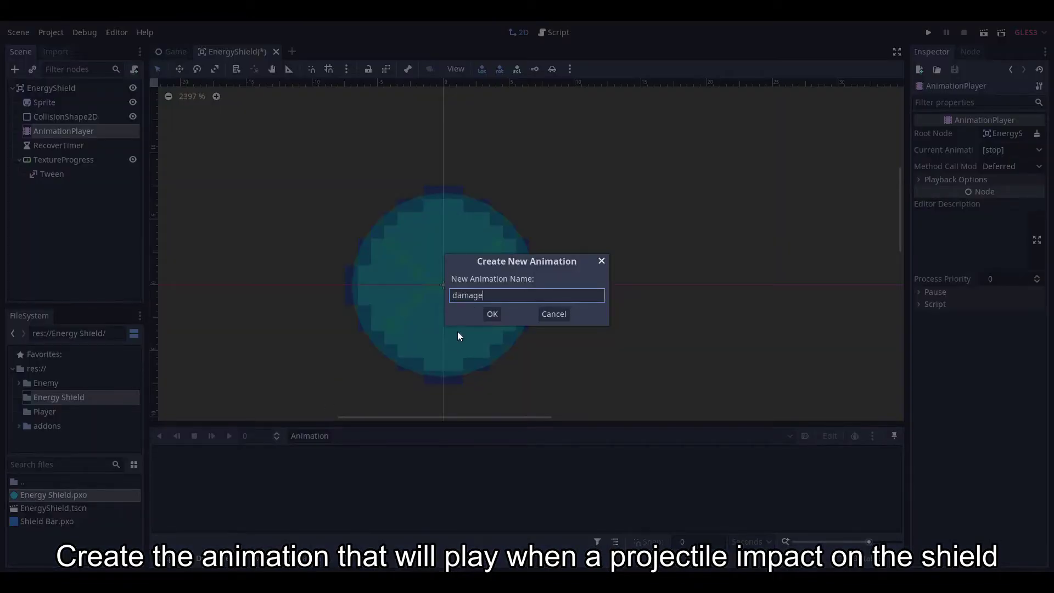
pyautogui.press('Return')
pyautogui.click(856, 455)
pyautogui.write('0.2')
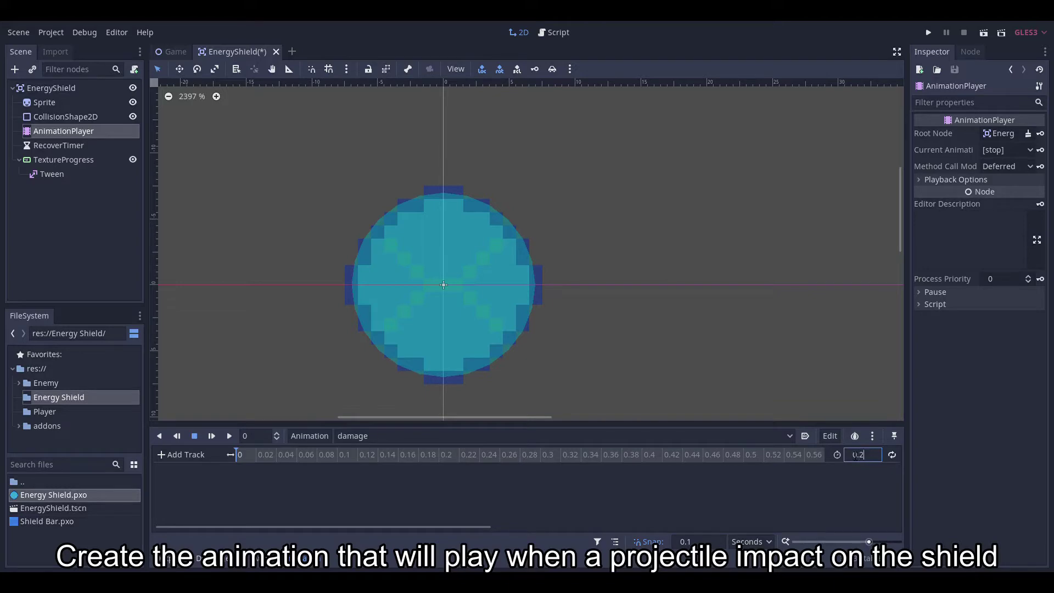
pyautogui.press('Return')
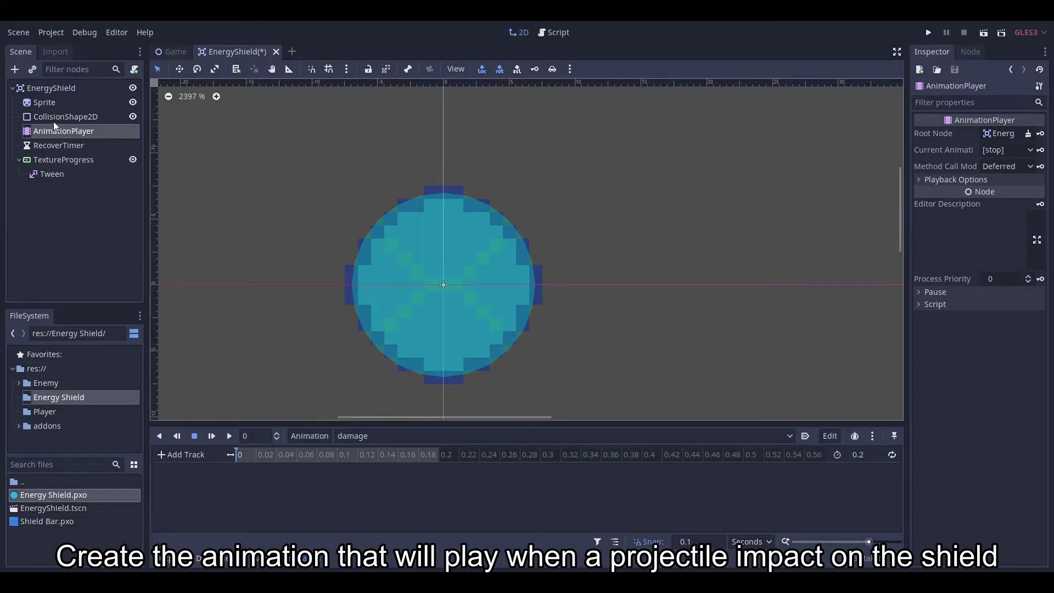
# Key the Sprite's Self Modulate opaque at 0 and alpha 0 at 0.2.
pyautogui.click(44, 102)
pyautogui.click(1041, 315)
pyautogui.click(494, 314)
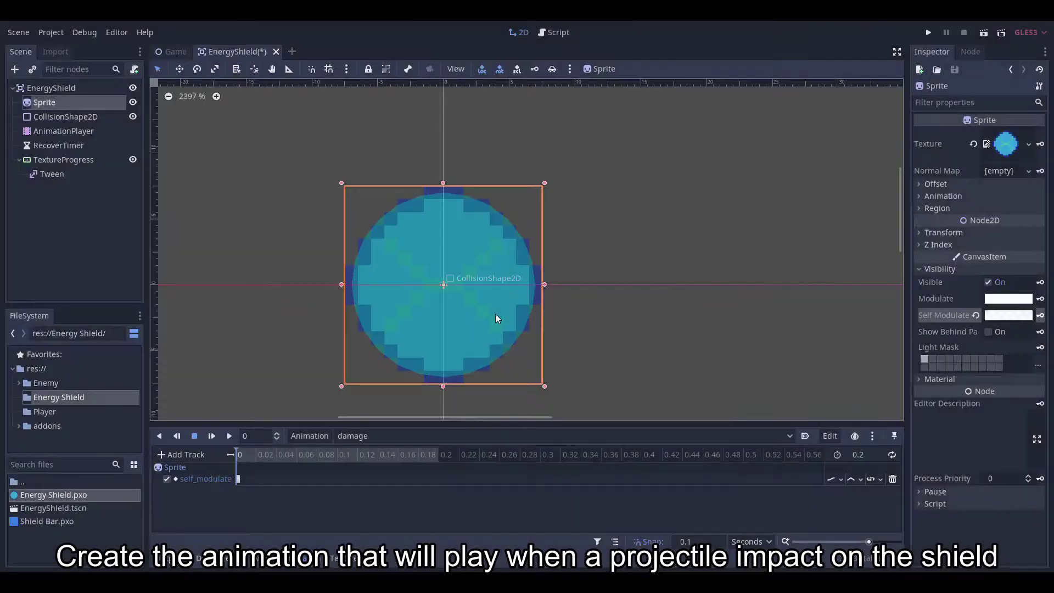
pyautogui.click(367, 457)
pyautogui.click(997, 316)
pyautogui.moveTo(937, 265); pyautogui.dragTo(809, 265)
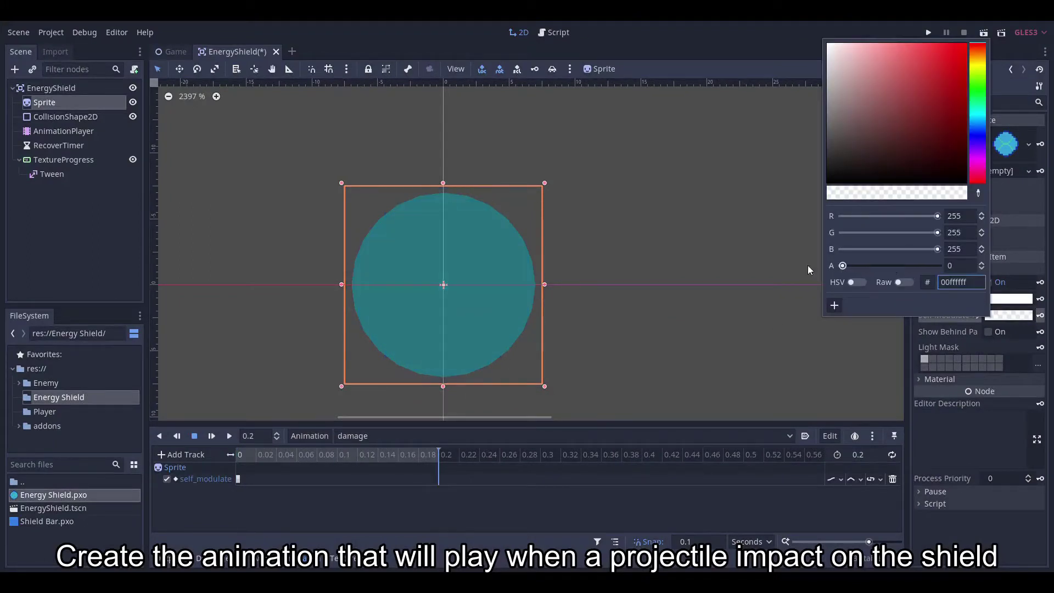
pyautogui.click(1040, 315)
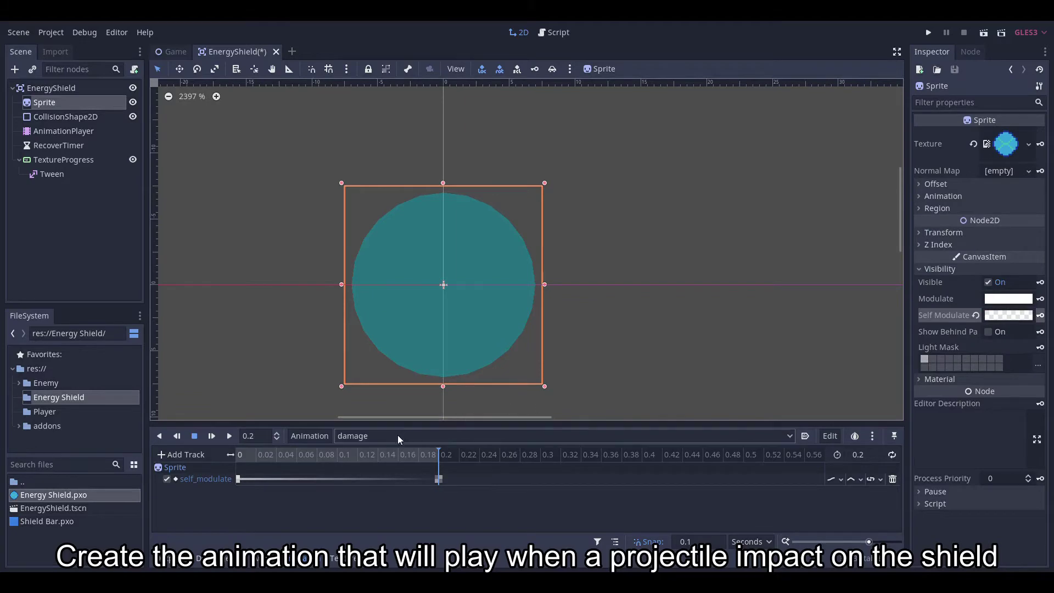
pyautogui.click(314, 436)
pyautogui.click(330, 371)
# Create a new animation named 'desactivate' with a length of 0.5 seconds.
pyautogui.write('d')
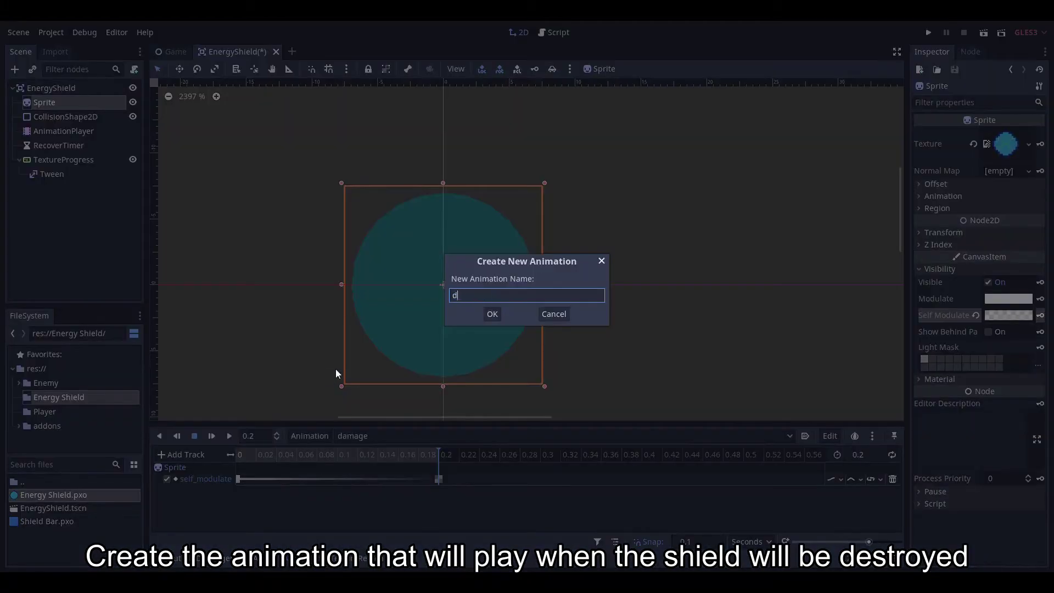
pyautogui.write('esactivate')
pyautogui.press('Return')
pyautogui.doubleClick(855, 455)
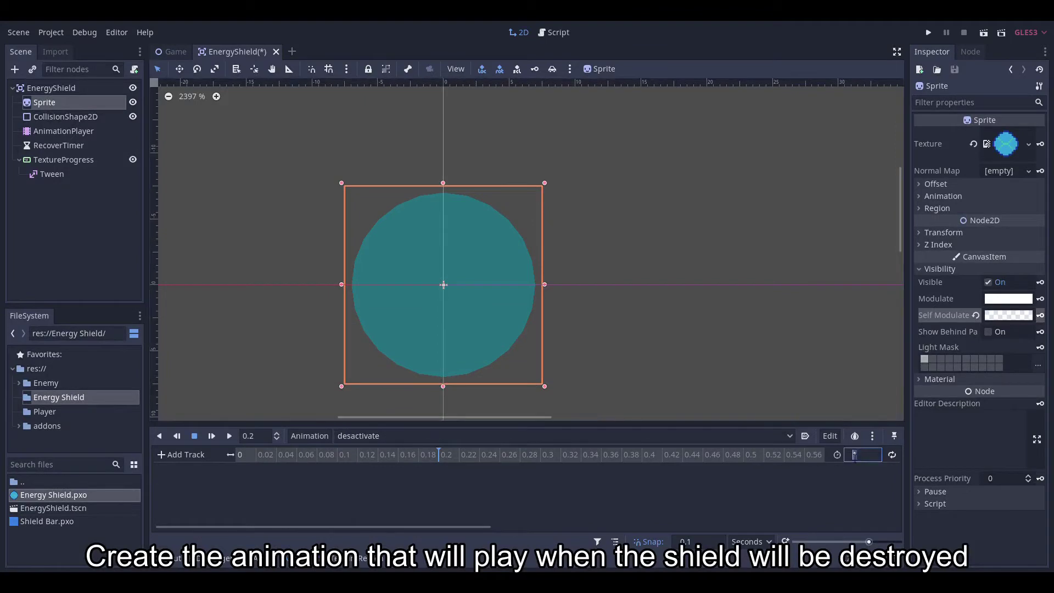
pyautogui.write('5')
pyautogui.press('Return')
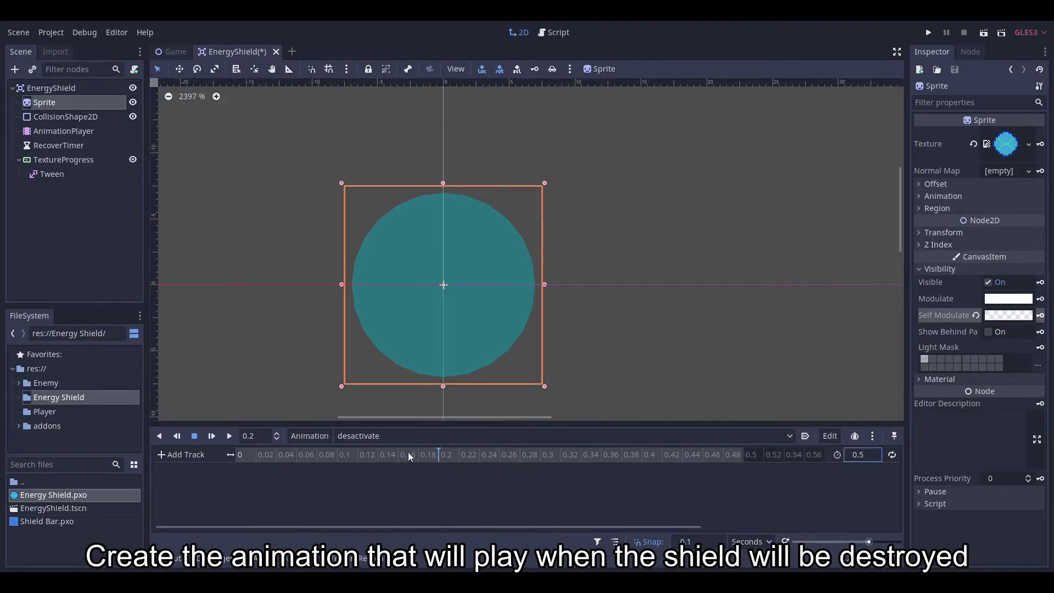
# Key the Sprite's Self Modulate alpha 155 at the start and 0 at 0.5.
pyautogui.click(995, 317)
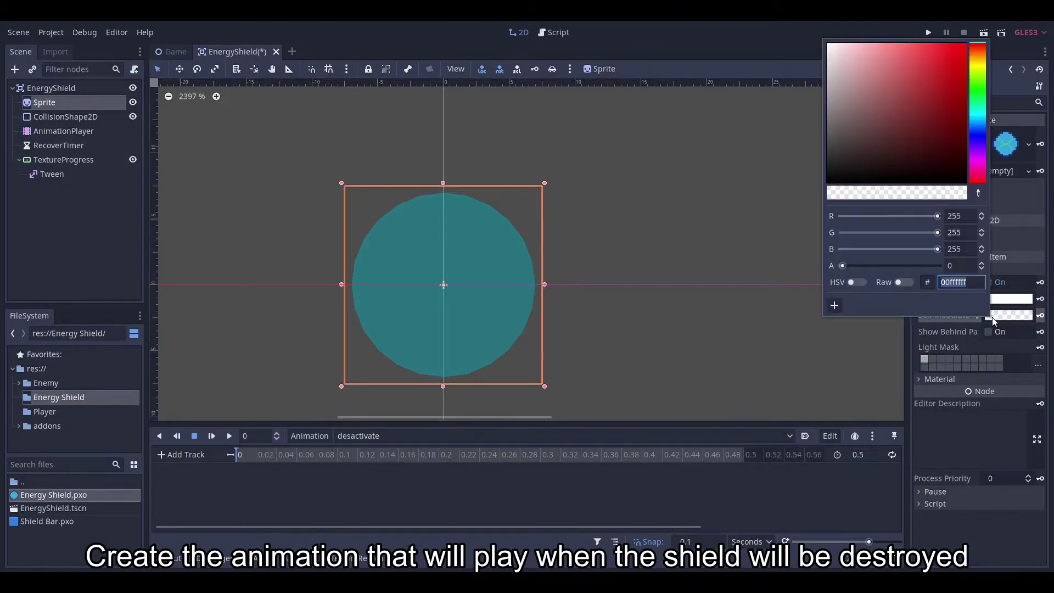
pyautogui.click(958, 267)
pyautogui.write('1')
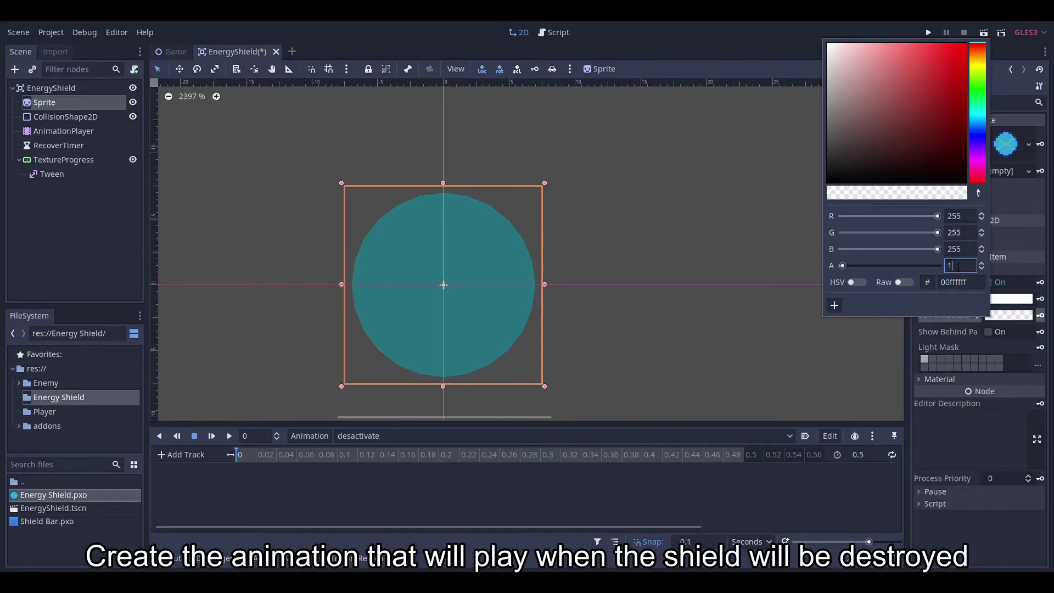
pyautogui.write('55')
pyautogui.press('Return')
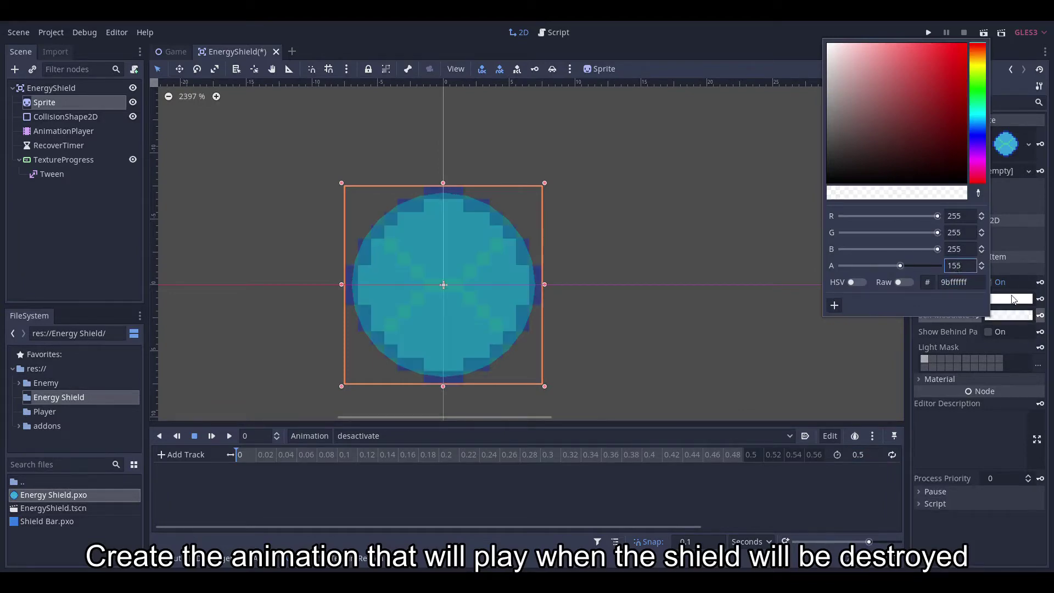
pyautogui.click(1039, 315)
pyautogui.click(497, 326)
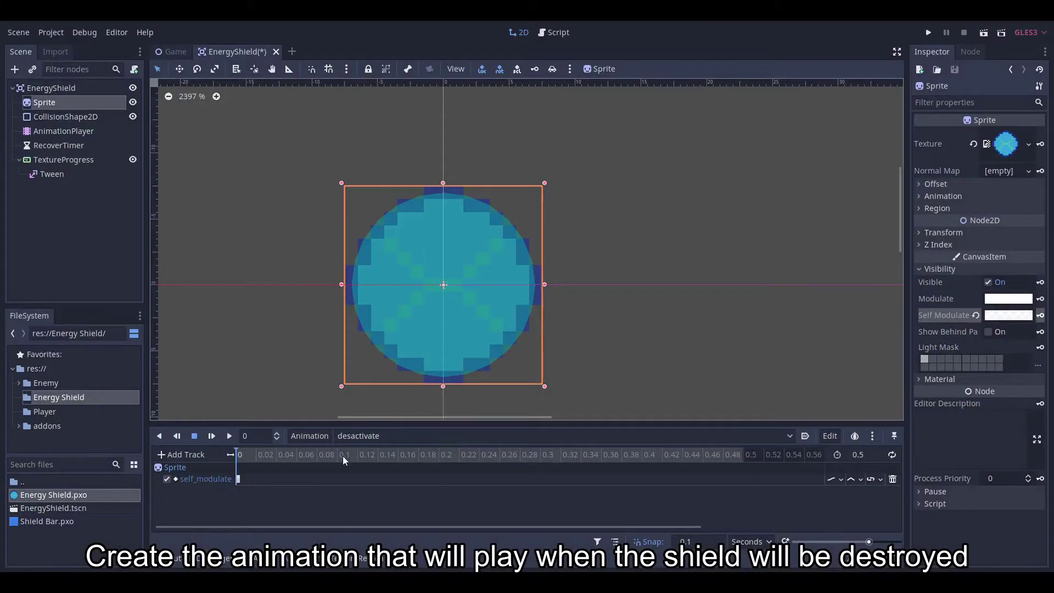
pyautogui.moveTo(343, 460); pyautogui.dragTo(720, 460)
pyautogui.click(1041, 317)
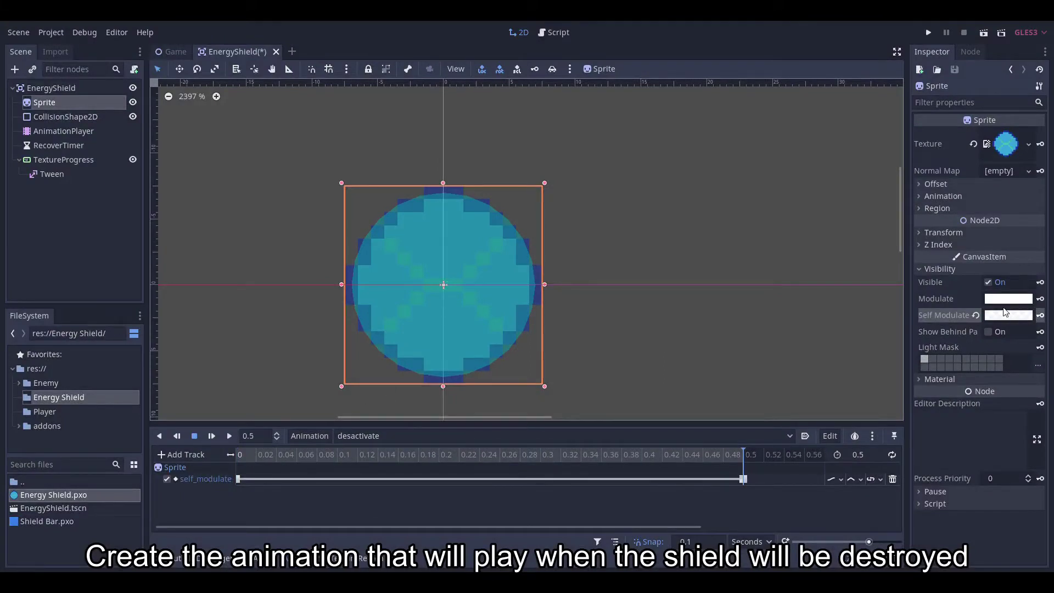
pyautogui.click(989, 318)
pyautogui.moveTo(937, 272); pyautogui.dragTo(761, 272)
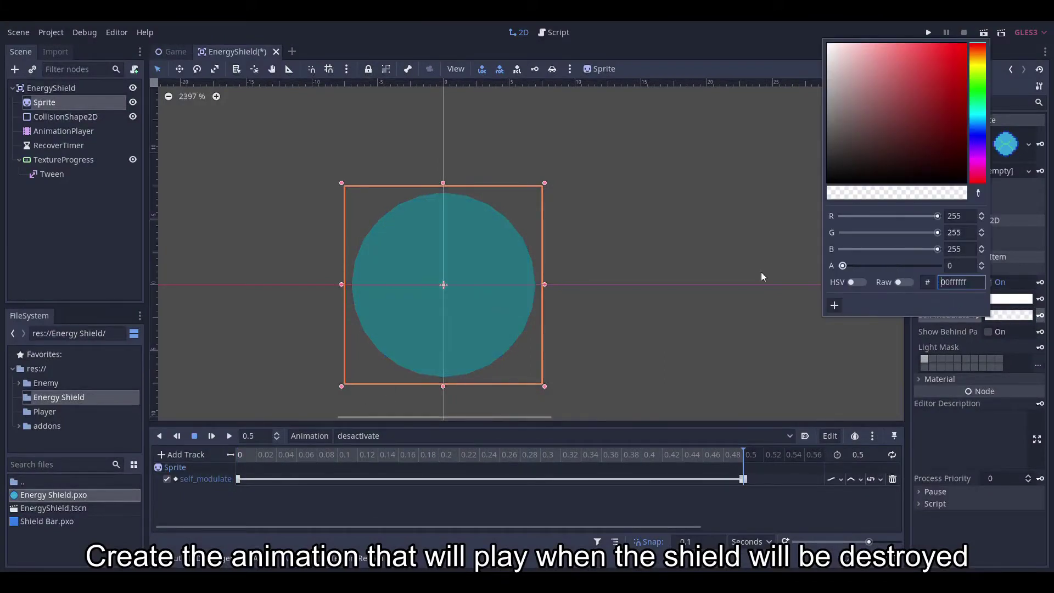
pyautogui.click(1039, 318)
pyautogui.moveTo(483, 459); pyautogui.dragTo(248, 456)
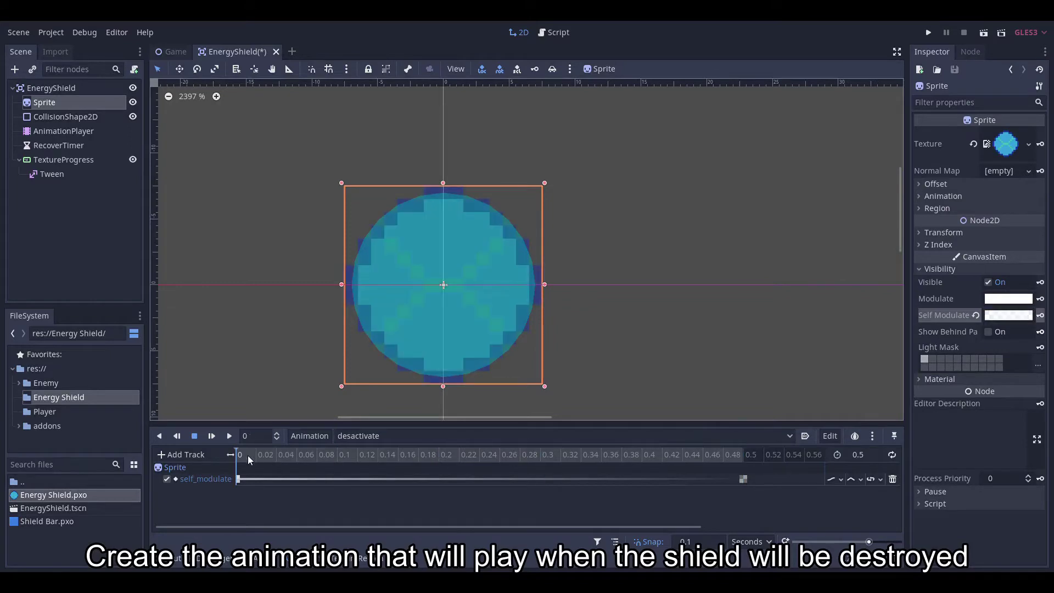
# Key the Sprite's Scale track, reaching 1.5 by 1.5 at 0.5 seconds.
pyautogui.click(946, 233)
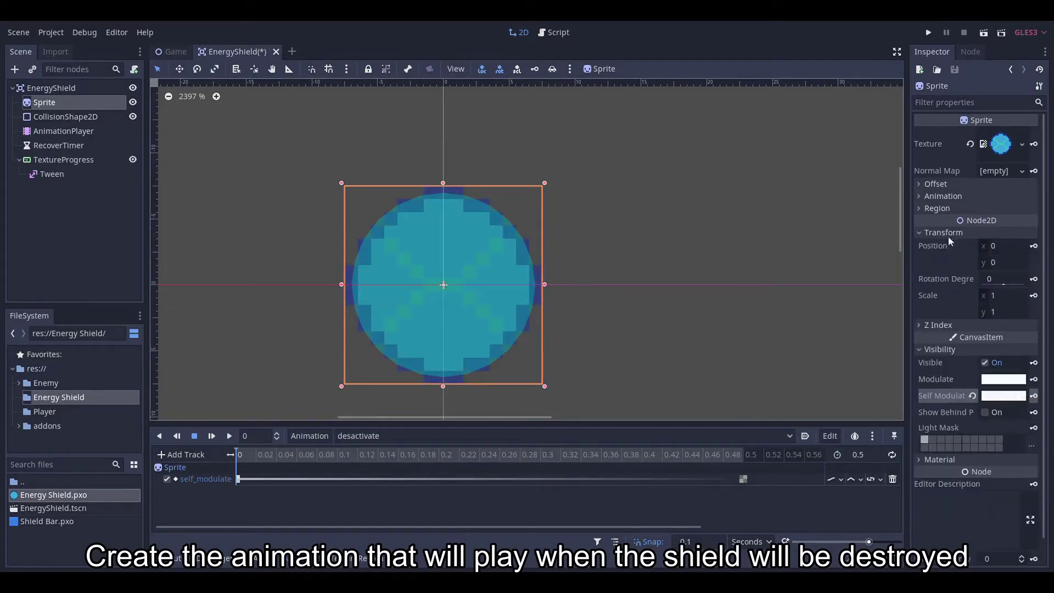
pyautogui.click(1034, 295)
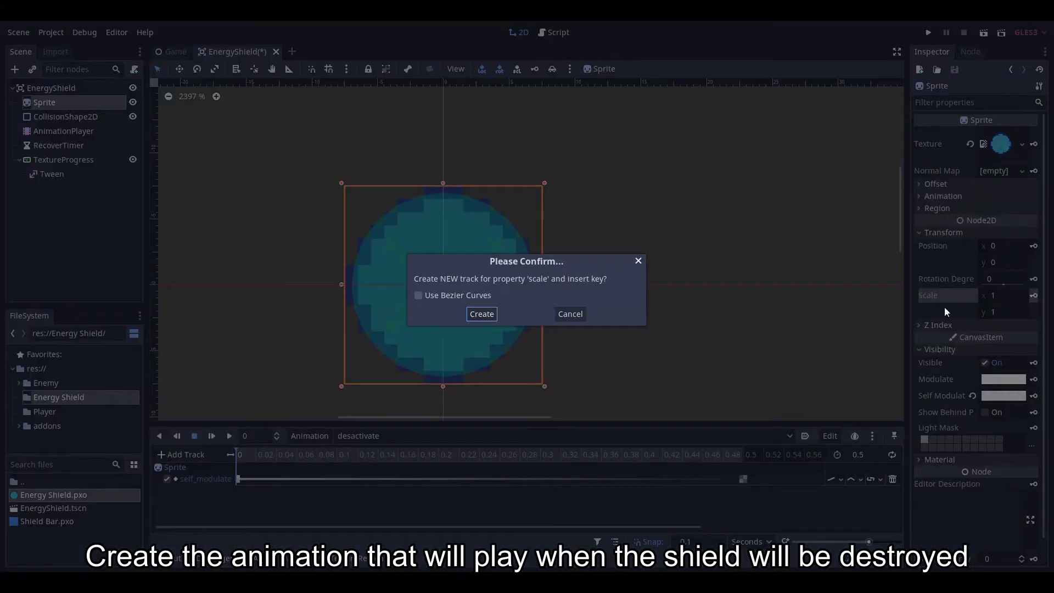
pyautogui.click(486, 314)
pyautogui.click(744, 455)
pyautogui.click(999, 297)
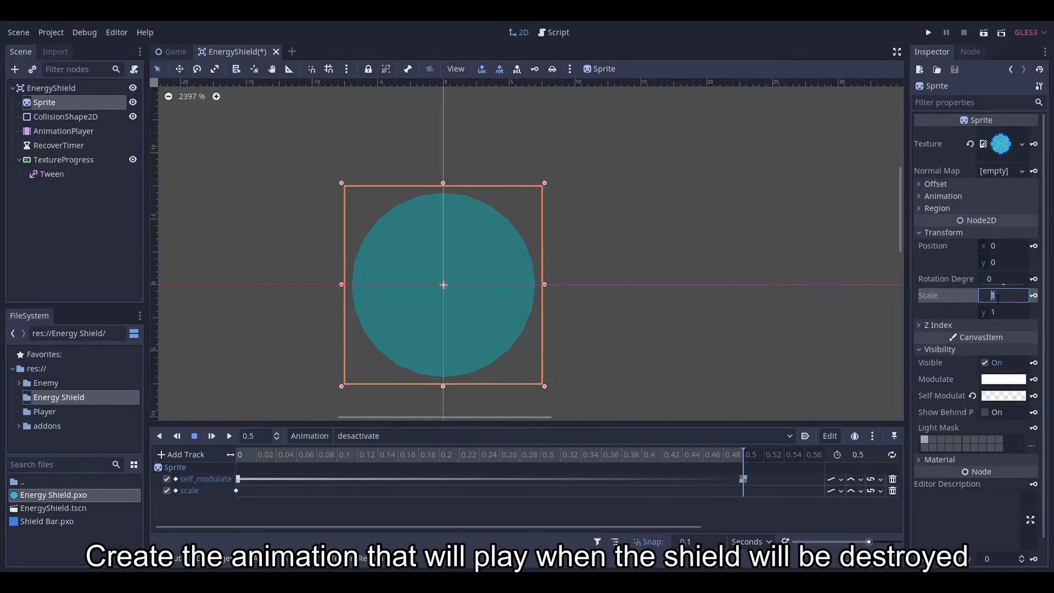
pyautogui.write('.5')
pyautogui.press('Return')
pyautogui.click(1010, 312)
pyautogui.write('1.5')
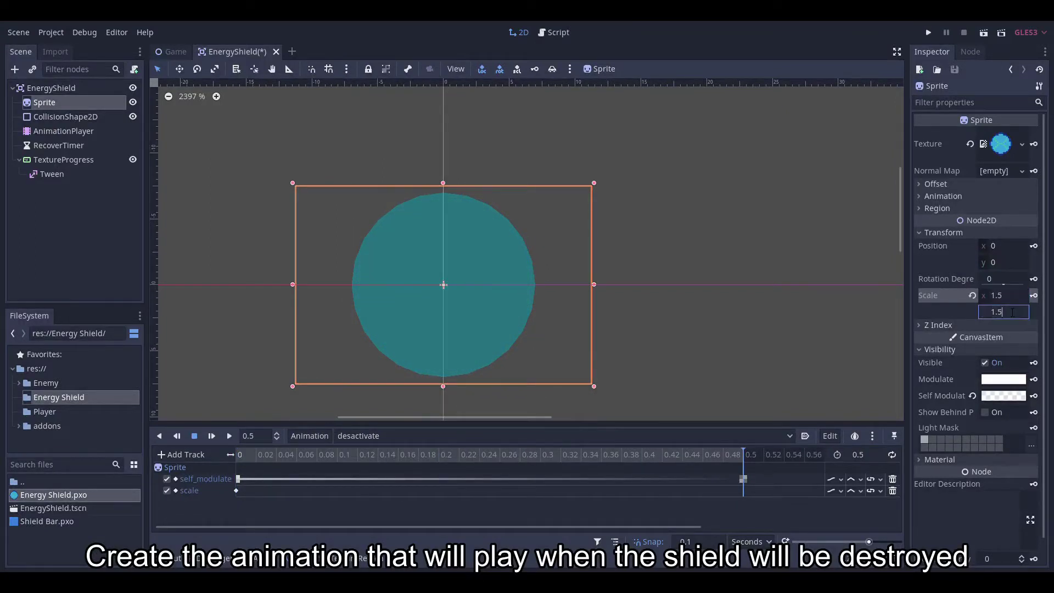
pyautogui.press('Return')
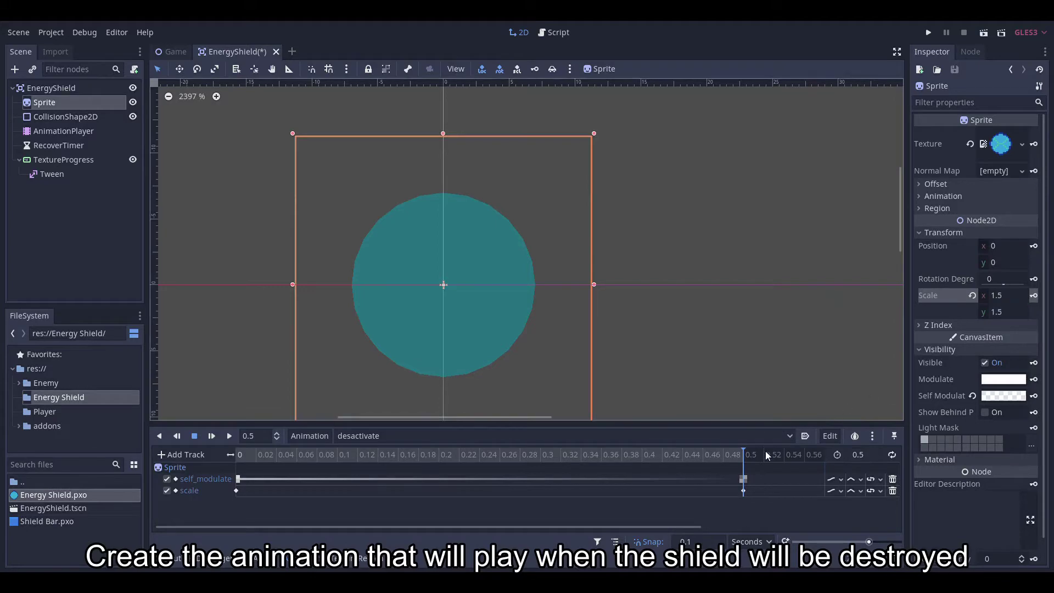
# Key the CollisionShape2D's Disabled property on at 0.5 seconds.
pyautogui.click(55, 117)
pyautogui.click(1017, 151)
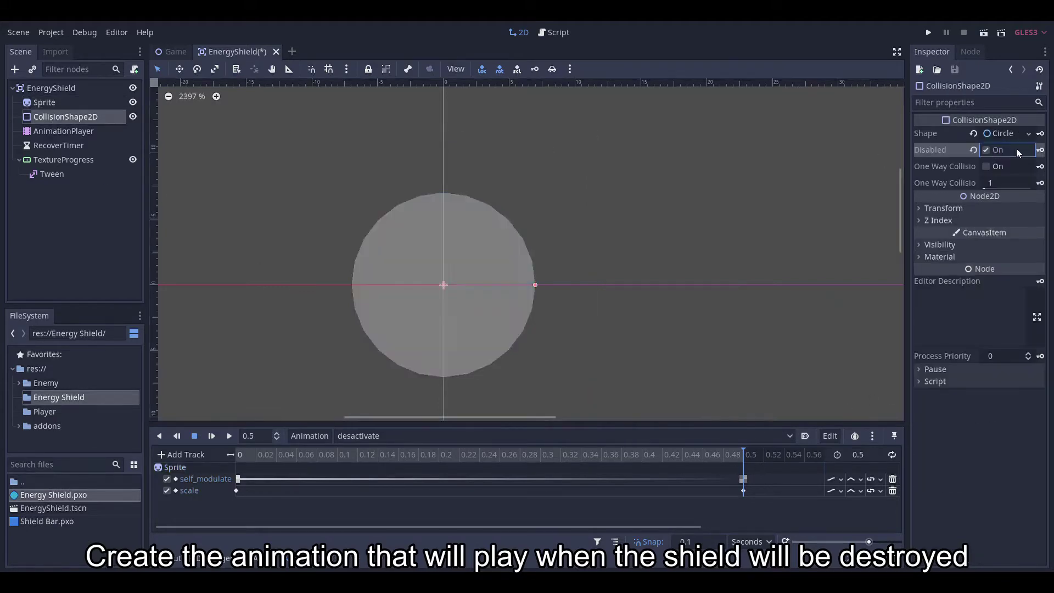
pyautogui.click(1042, 152)
pyautogui.click(476, 311)
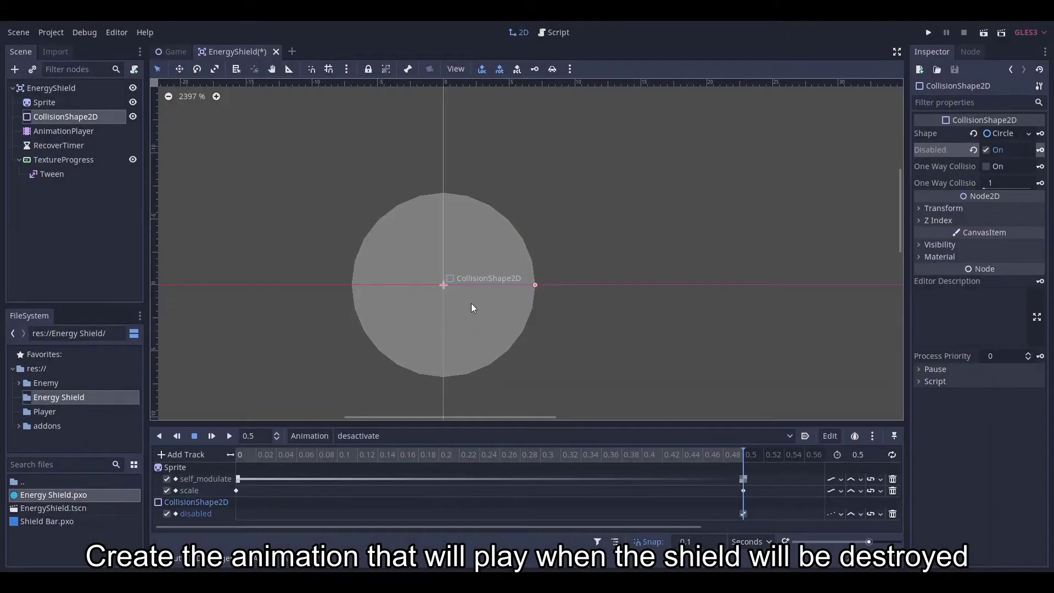
pyautogui.click(319, 435)
pyautogui.click(329, 379)
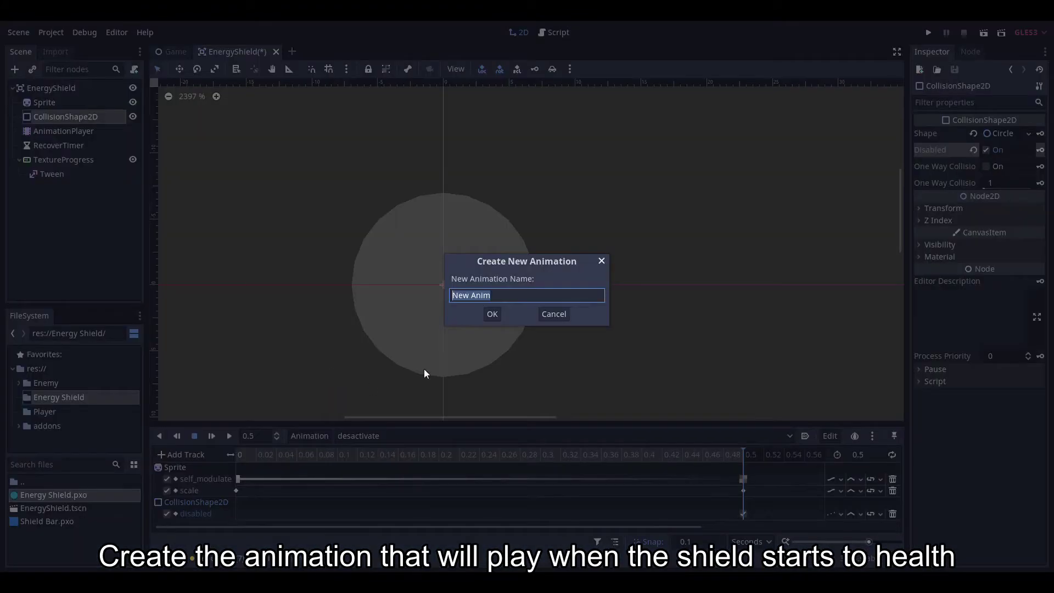
# Create a new animation named 'activate' with a length of 0.6 seconds.
pyautogui.write('activate')
pyautogui.press('Return')
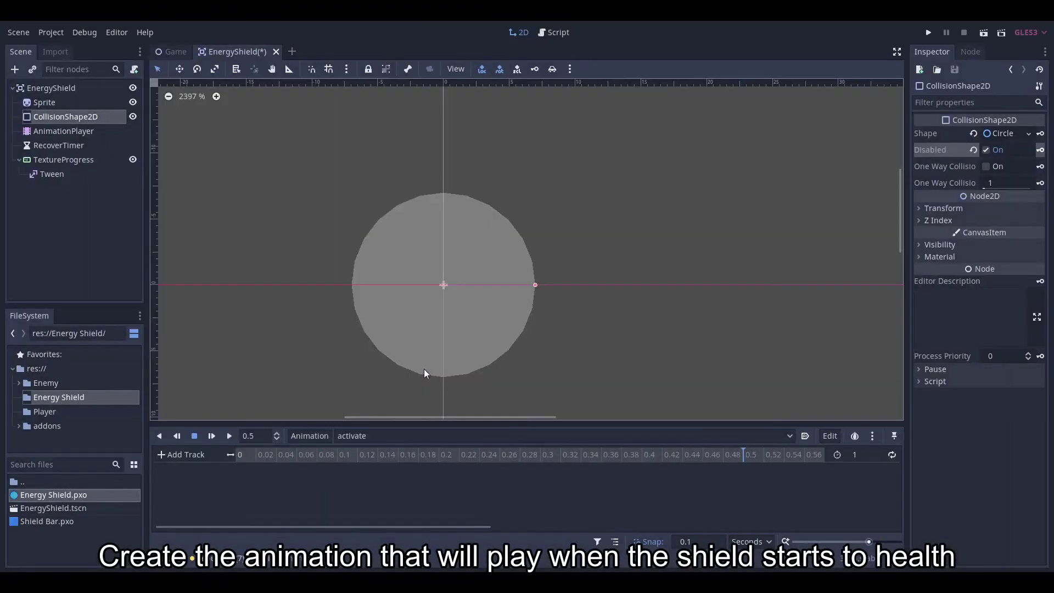
pyautogui.click(866, 460)
pyautogui.write('0.6')
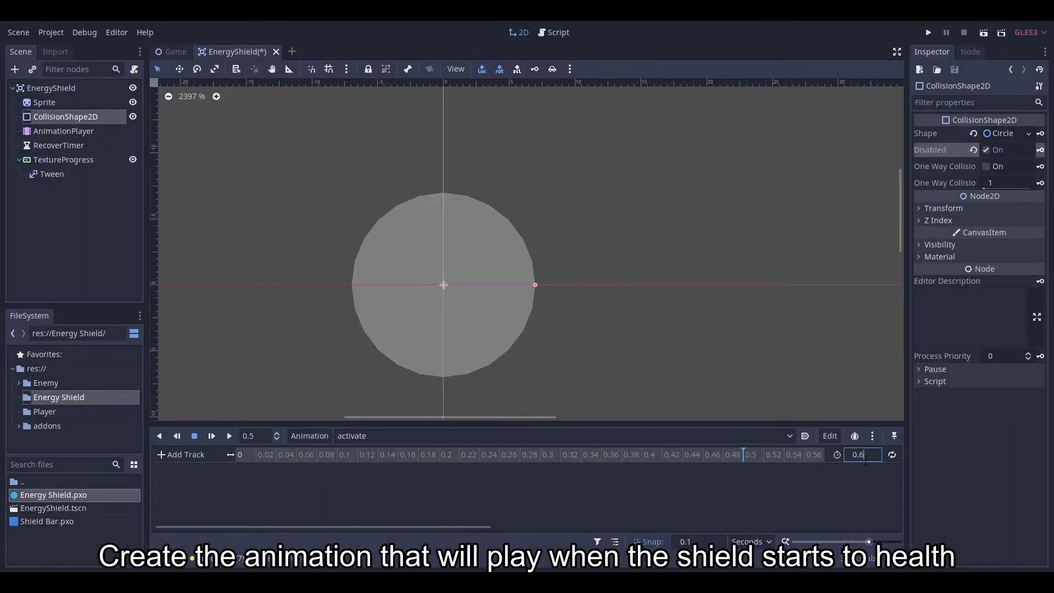
pyautogui.press('Return')
pyautogui.moveTo(868, 542); pyautogui.dragTo(868, 542)
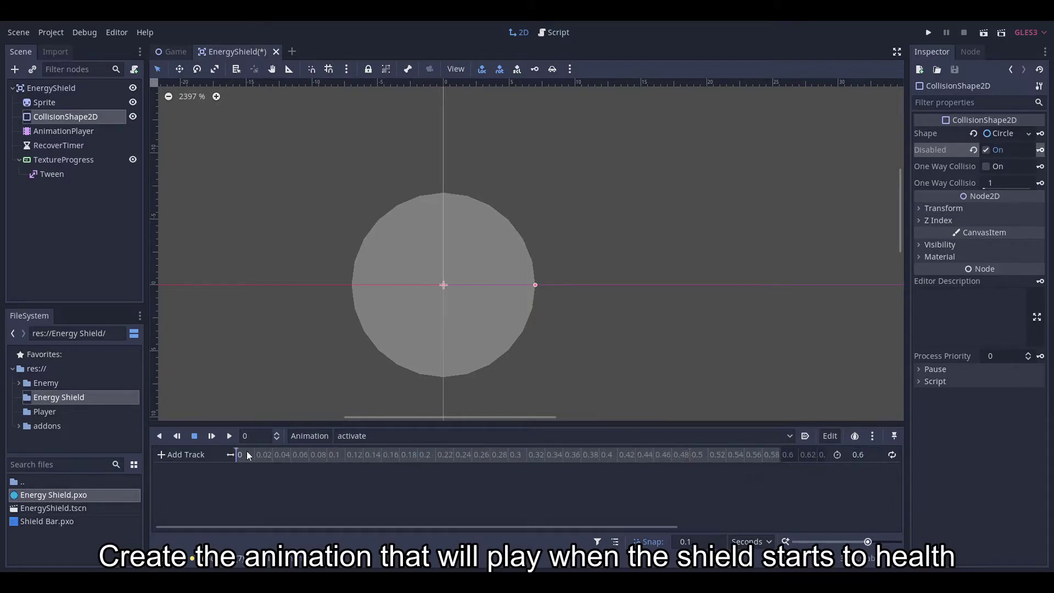
# Set the Sprite's Self Modulate alpha to 0, making the shield fully transparent.
pyautogui.click(49, 103)
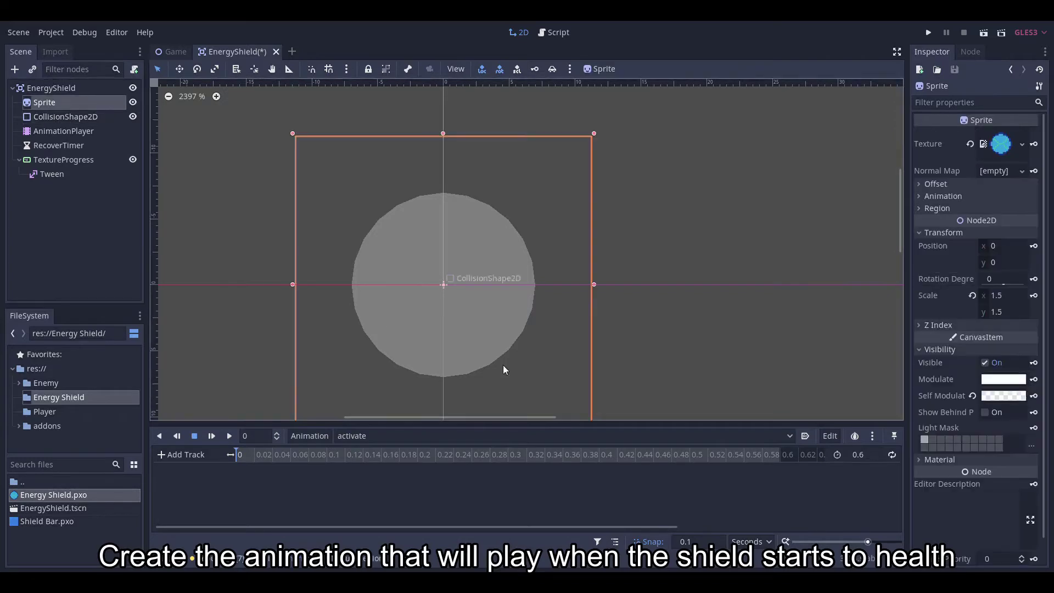
pyautogui.click(986, 397)
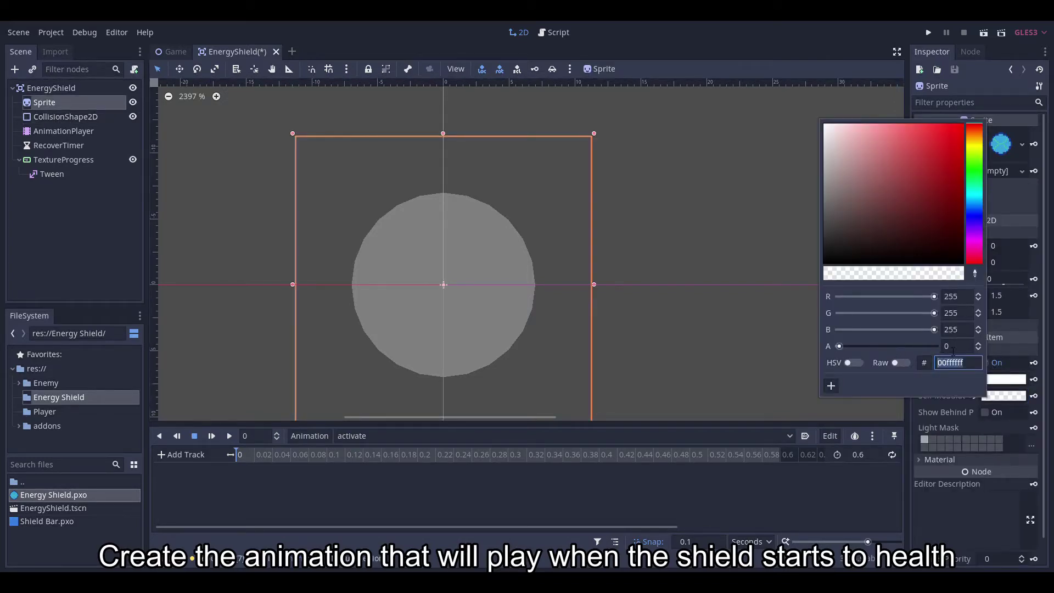
pyautogui.click(953, 347)
pyautogui.write('155')
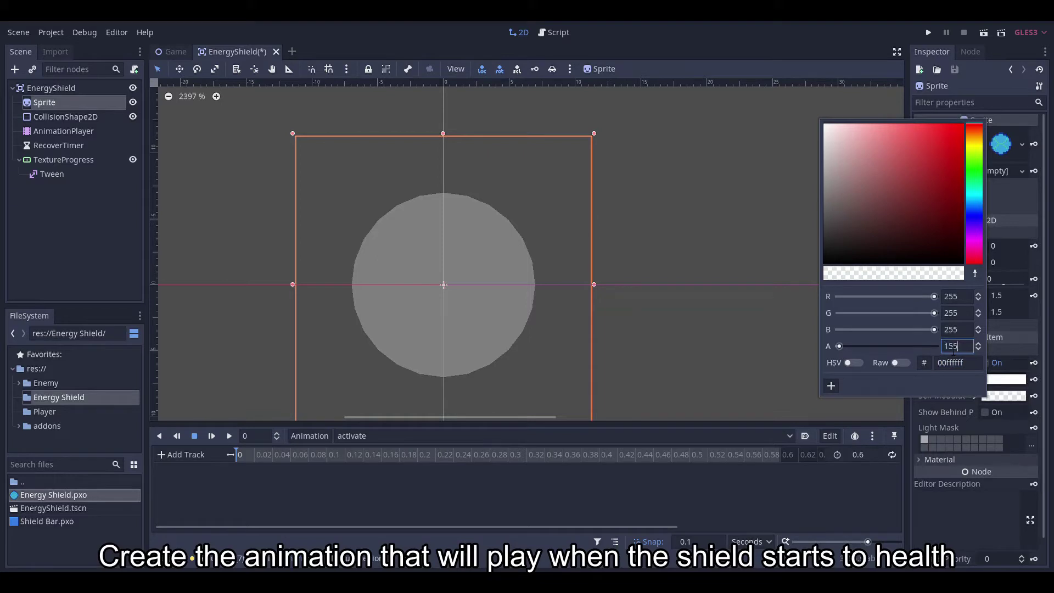
pyautogui.press('Return')
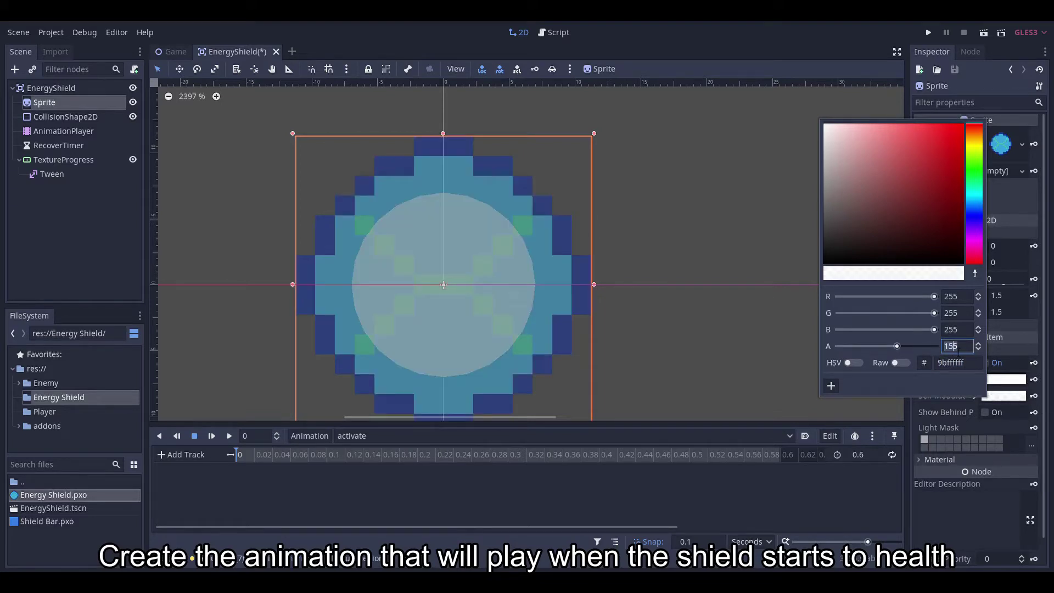
pyautogui.write('0')
pyautogui.press('Return')
# Key the shield's self_modulate alpha at 0, 0.1 (alpha 155) and 0.6 (alpha 0) in the activate animation.
pyautogui.click(1034, 396)
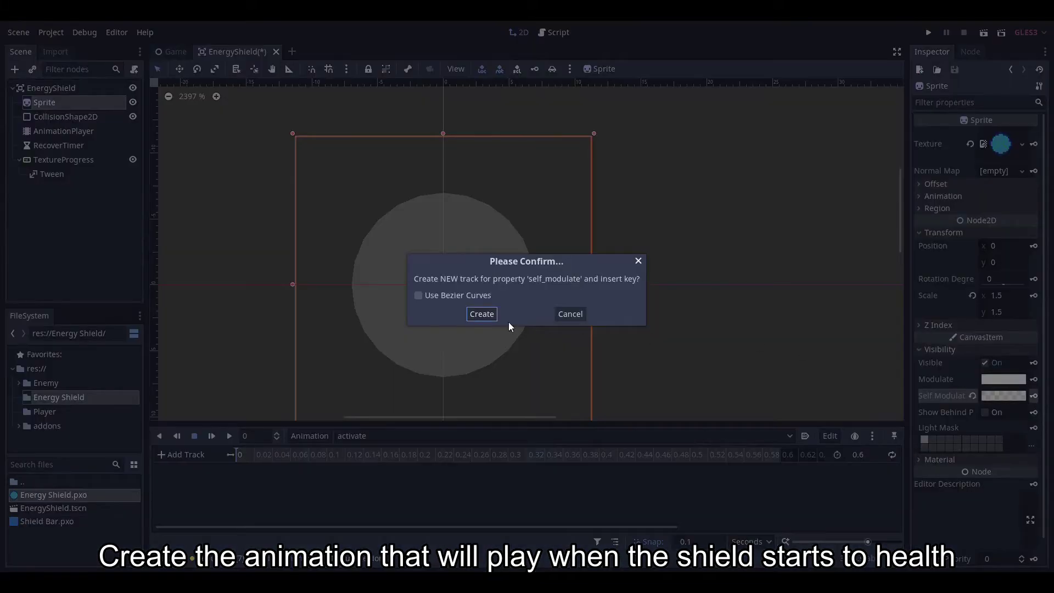
pyautogui.click(486, 313)
pyautogui.moveTo(265, 458); pyautogui.dragTo(347, 462)
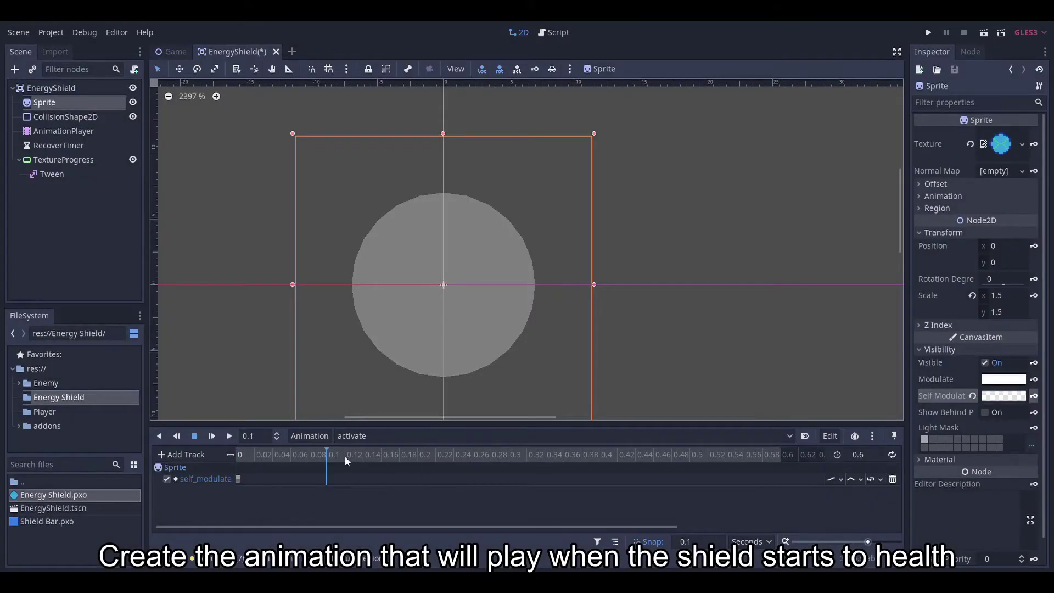
pyautogui.click(1011, 396)
pyautogui.click(960, 350)
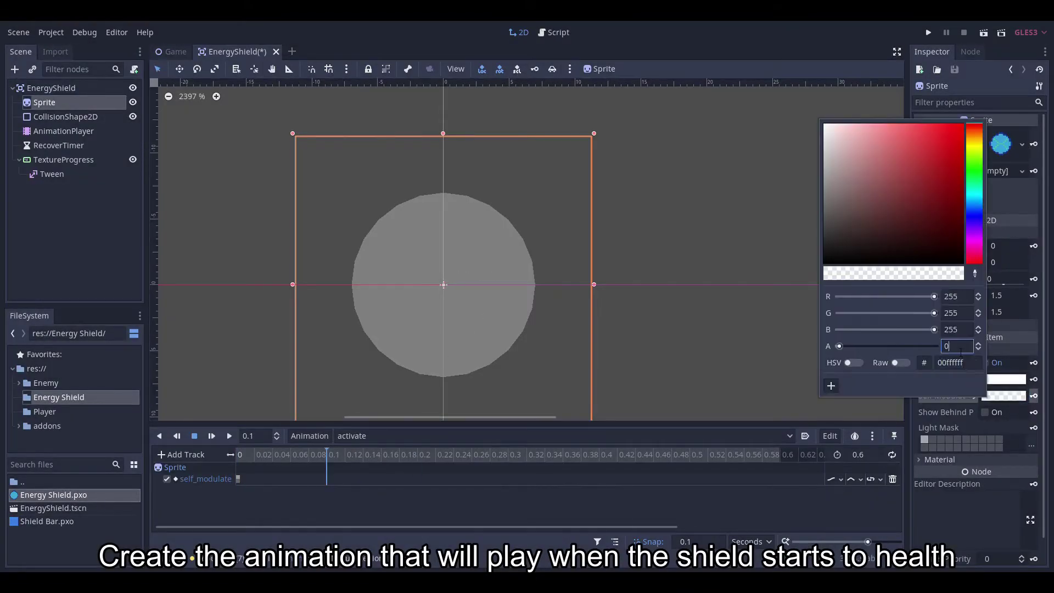
pyautogui.write('55')
pyautogui.press('Return')
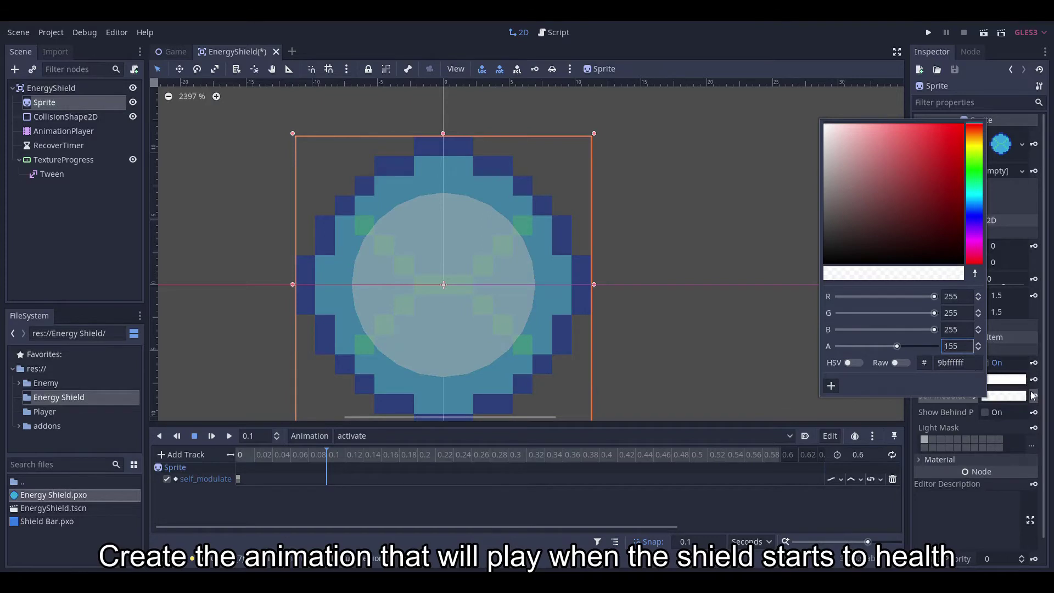
pyautogui.click(1034, 396)
pyautogui.click(558, 460)
pyautogui.moveTo(559, 460); pyautogui.dragTo(780, 460)
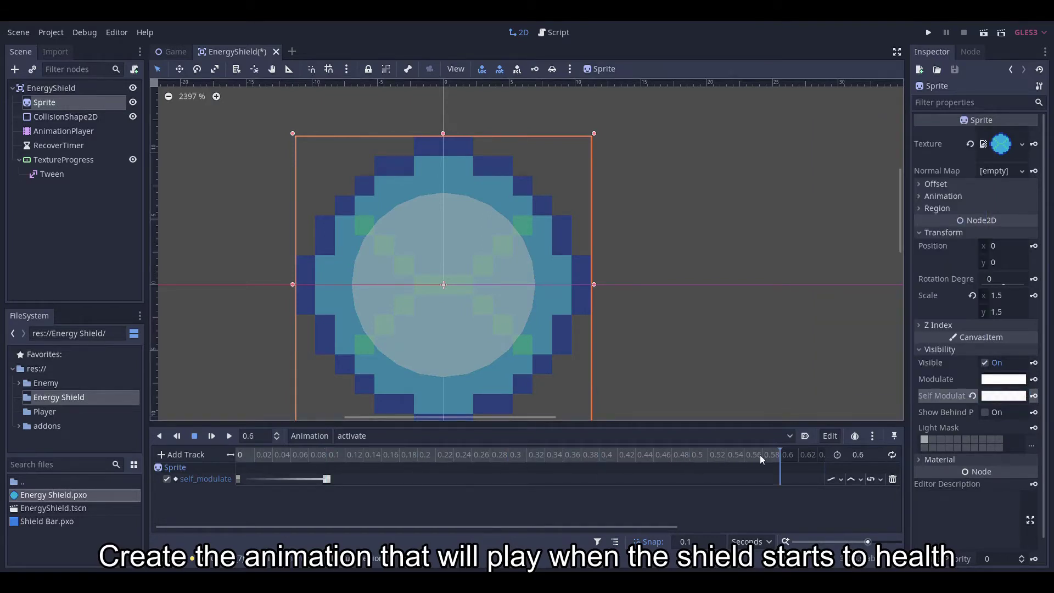
pyautogui.click(1004, 396)
pyautogui.moveTo(898, 346); pyautogui.dragTo(800, 355)
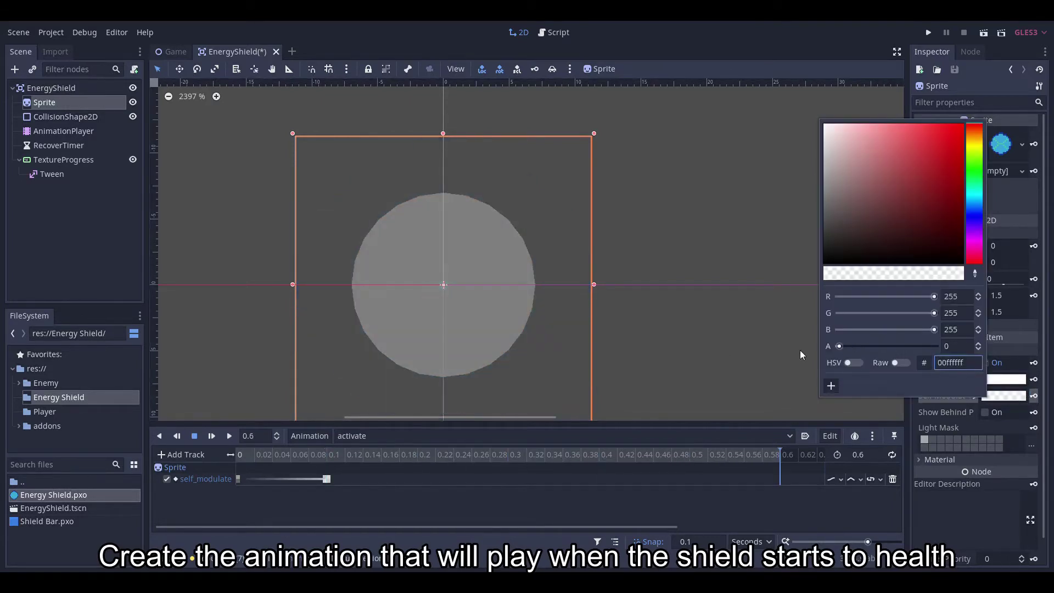
pyautogui.click(1034, 396)
# Key the sprite's scale at 1.5 at the start and 1 at 0.1.
pyautogui.moveTo(724, 460); pyautogui.dragTo(240, 456)
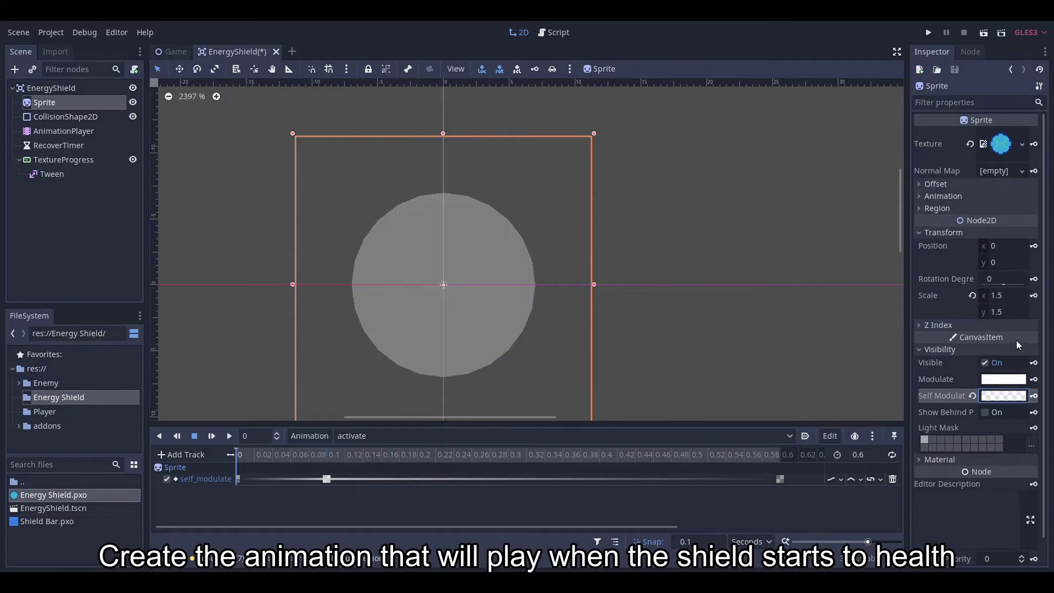
pyautogui.click(1034, 296)
pyautogui.click(479, 310)
pyautogui.click(326, 454)
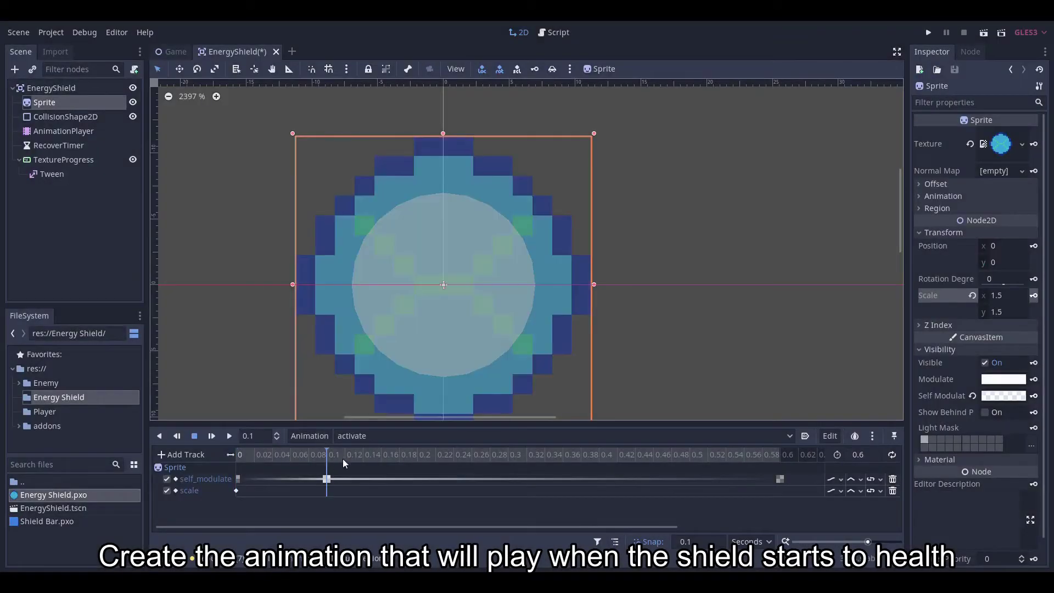
pyautogui.click(973, 295)
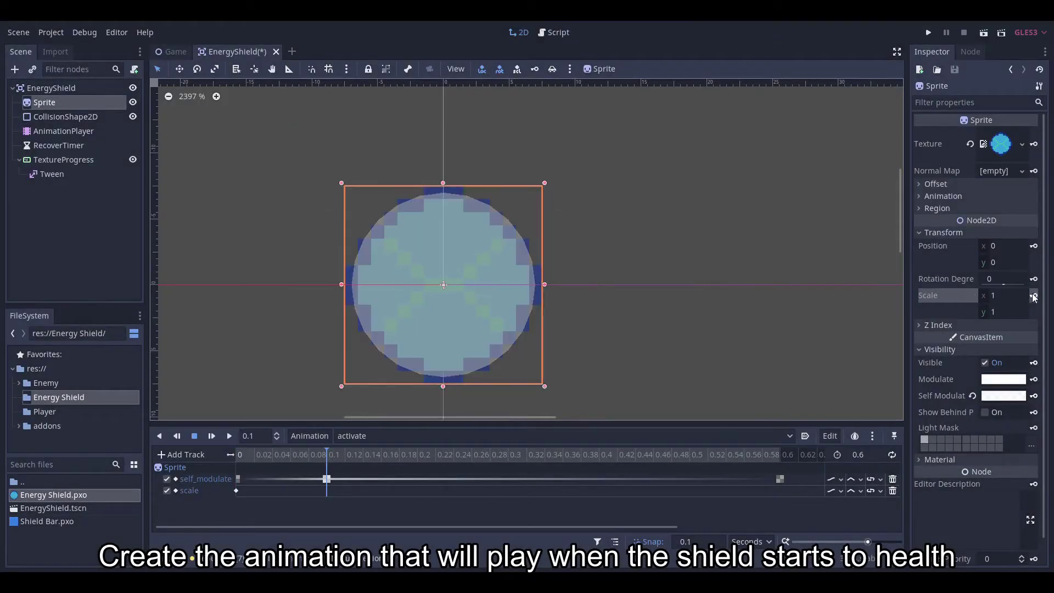
pyautogui.click(1034, 295)
# Key the CollisionShape2D Disabled property at 0.6 of the activate animation.
pyautogui.click(774, 452)
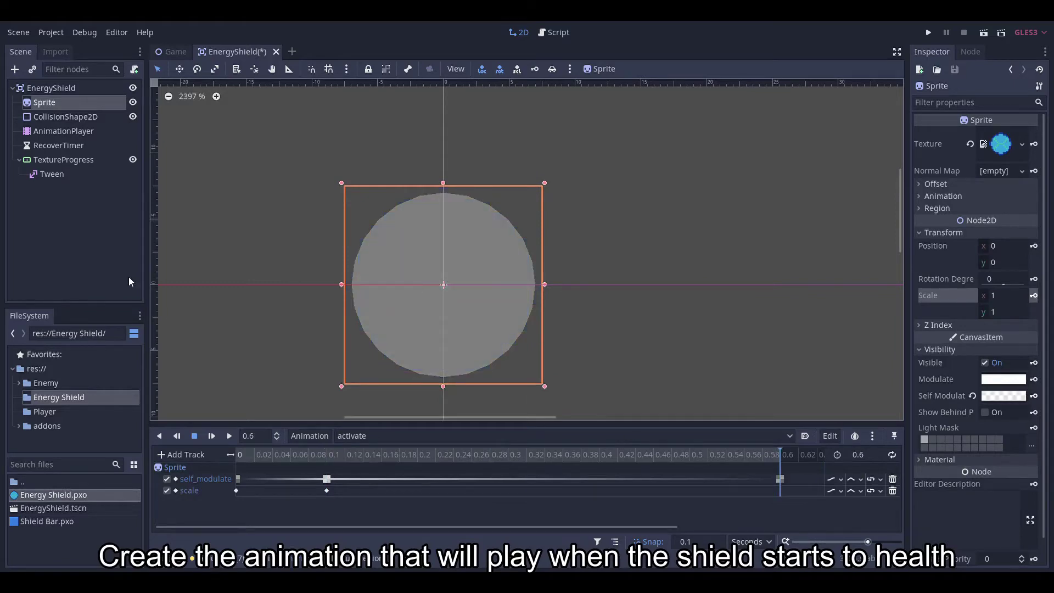
pyautogui.click(65, 116)
pyautogui.click(1041, 149)
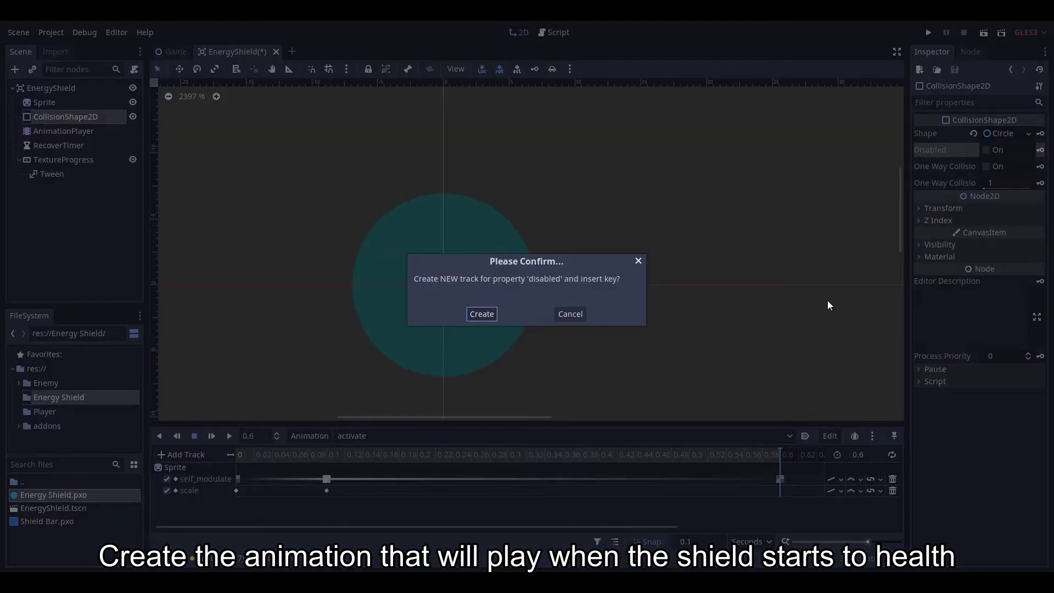
pyautogui.click(482, 311)
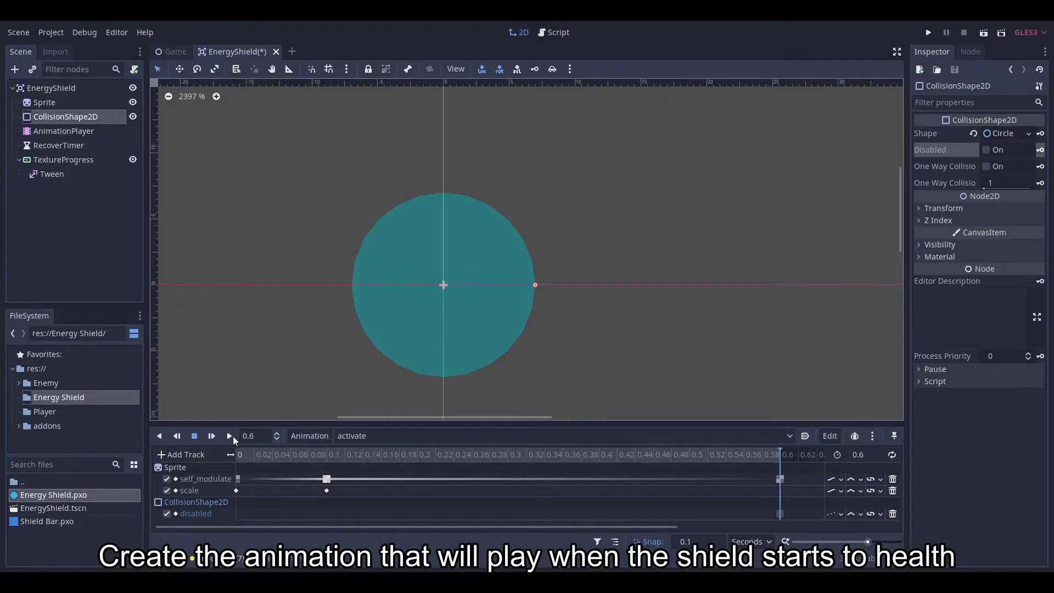
# Shift the fade-in and scale keys to 0.2 and set RecoverTimer's Wait Time to 4.
pyautogui.click(209, 437)
pyautogui.click(210, 437)
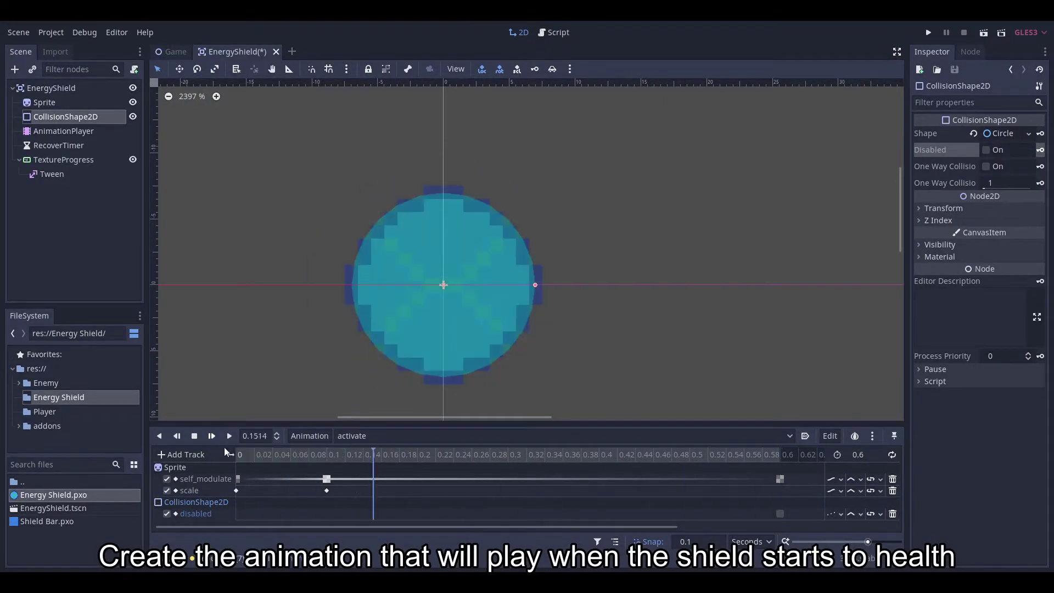
pyautogui.moveTo(326, 480); pyautogui.dragTo(392, 490)
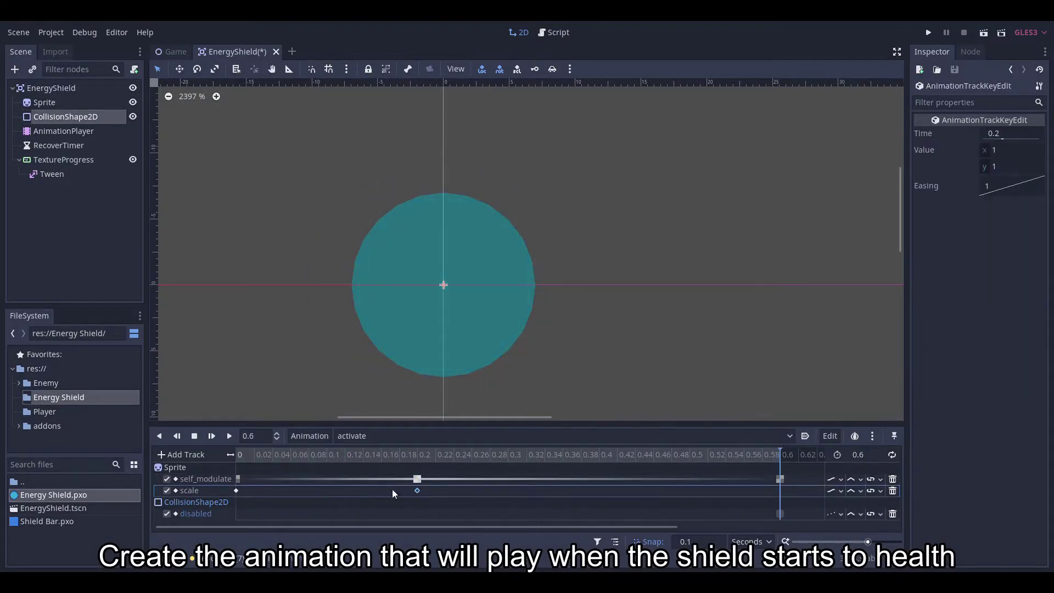
pyautogui.click(213, 436)
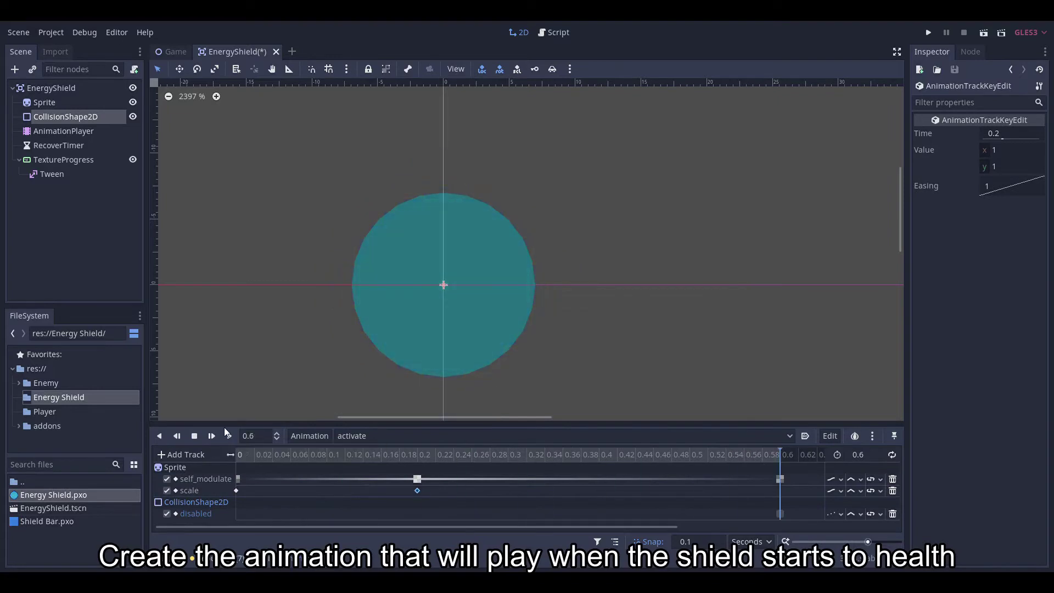
pyautogui.click(80, 146)
pyautogui.click(1011, 149)
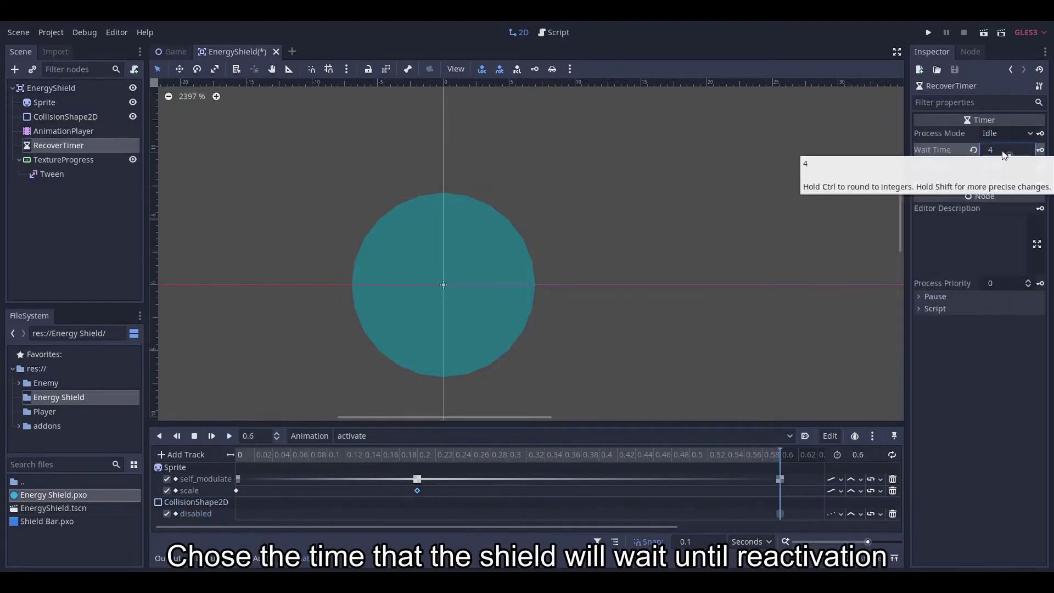
# Give the TextureProgress the Shield Bar.pxo progress texture and a value of 100.
pyautogui.click(71, 160)
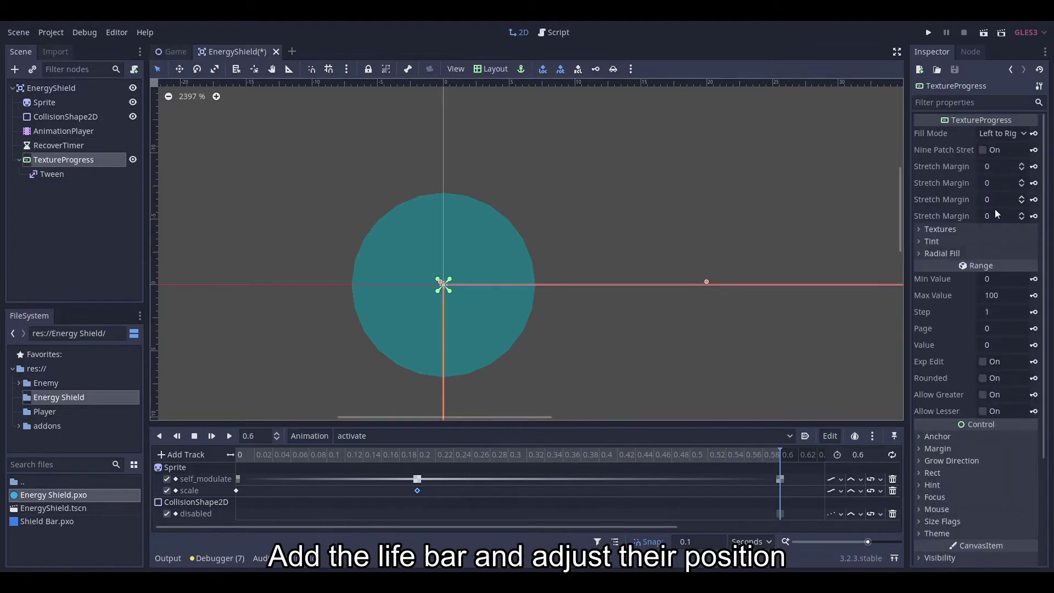
pyautogui.click(961, 229)
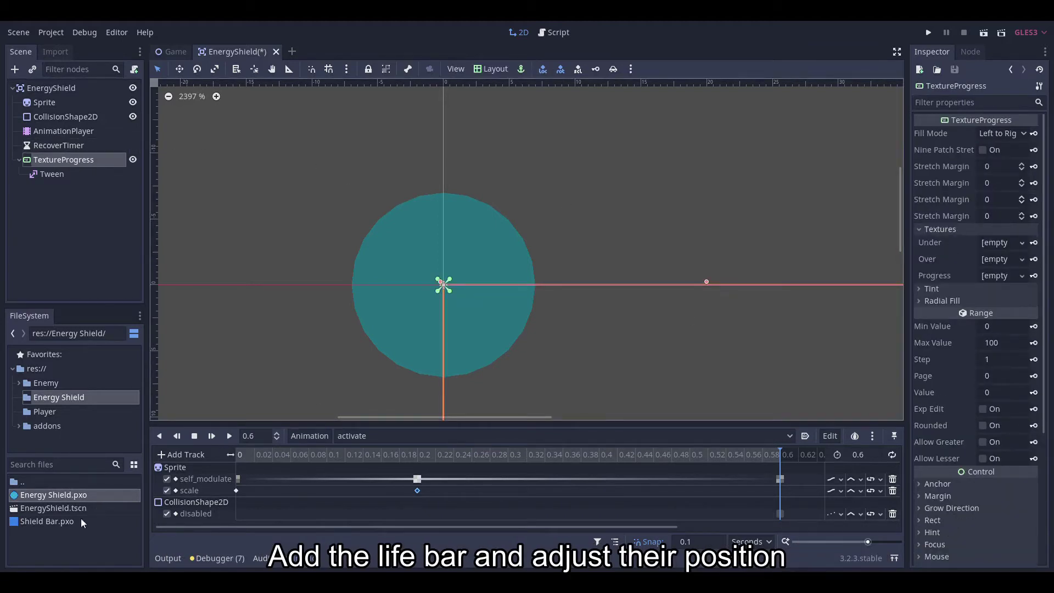
pyautogui.moveTo(47, 521); pyautogui.dragTo(996, 276)
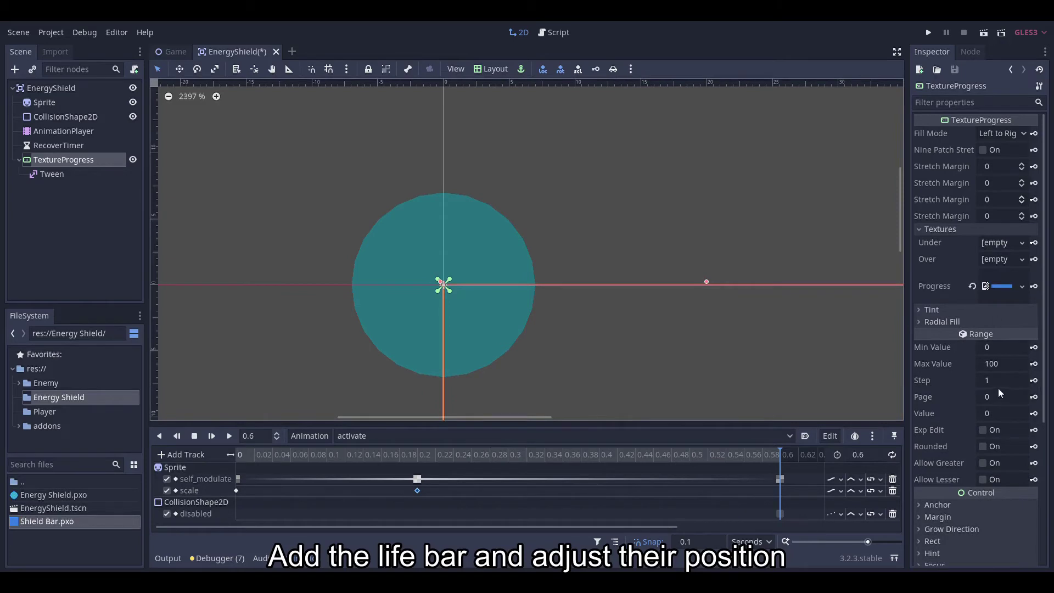
pyautogui.click(1002, 414)
pyautogui.write('100')
pyautogui.press('Return')
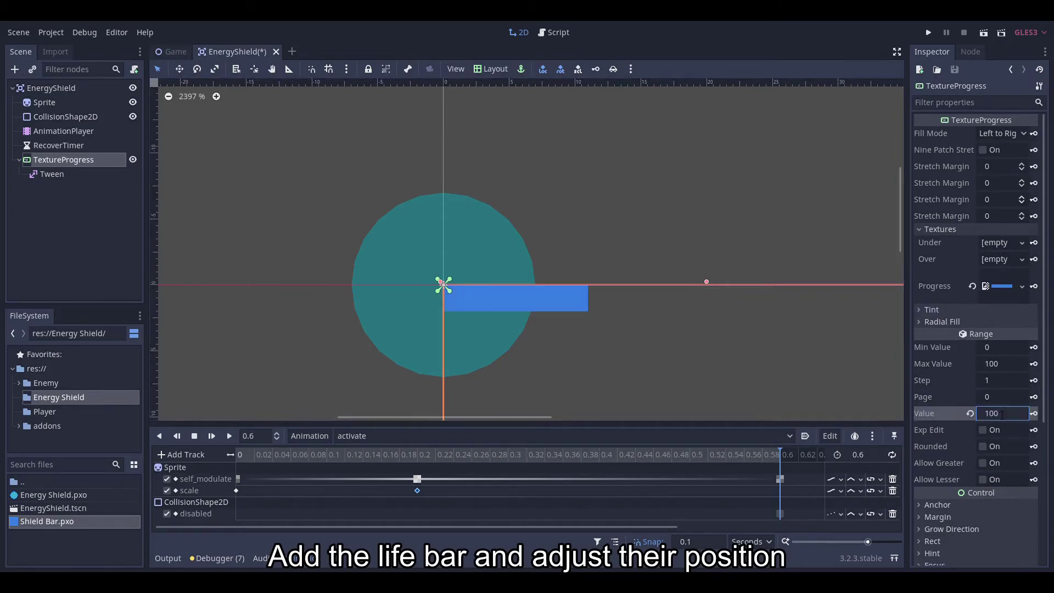
# Shrink the life bar's rect to fit the bar and move it below the shield.
pyautogui.scroll(-2, 684, 261)
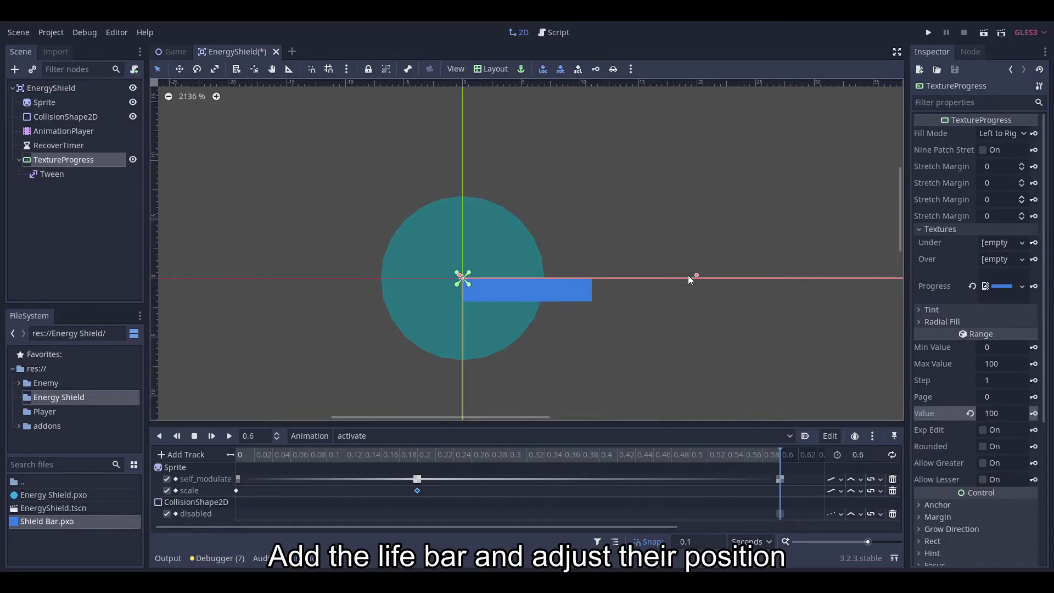
pyautogui.scroll(-2, 596, 164)
pyautogui.scroll(-3, 650, 242)
pyautogui.scroll(-2, 657, 282)
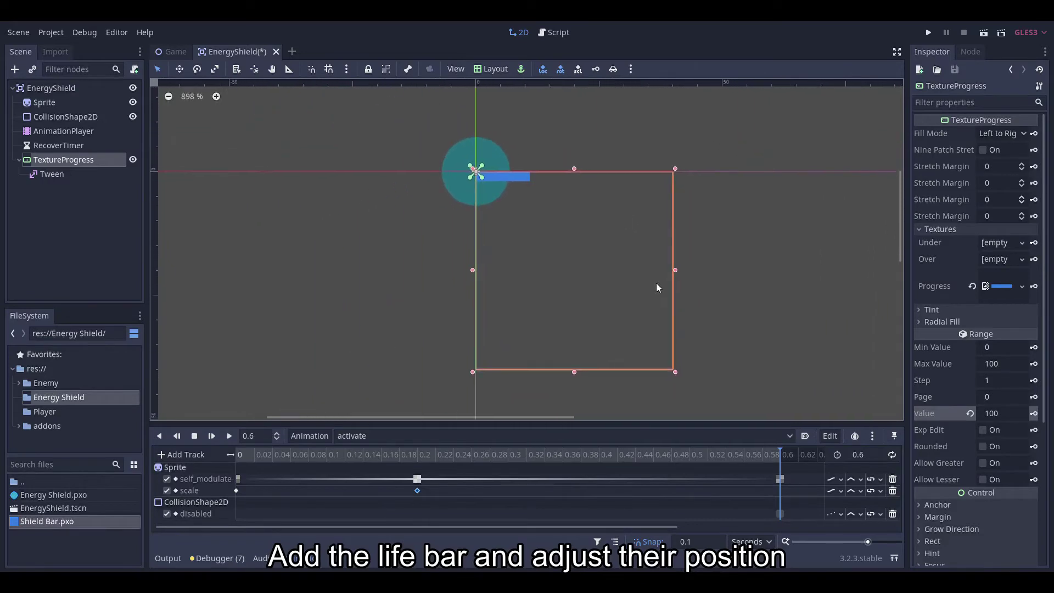
pyautogui.moveTo(676, 373); pyautogui.dragTo(514, 178)
pyautogui.press('w')
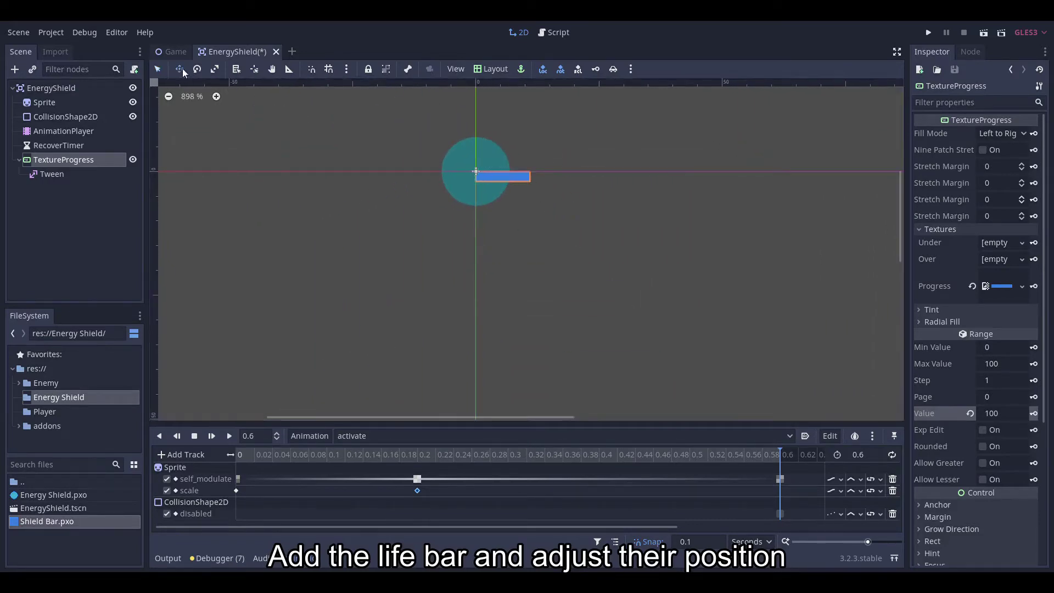
pyautogui.moveTo(524, 184); pyautogui.dragTo(496, 232)
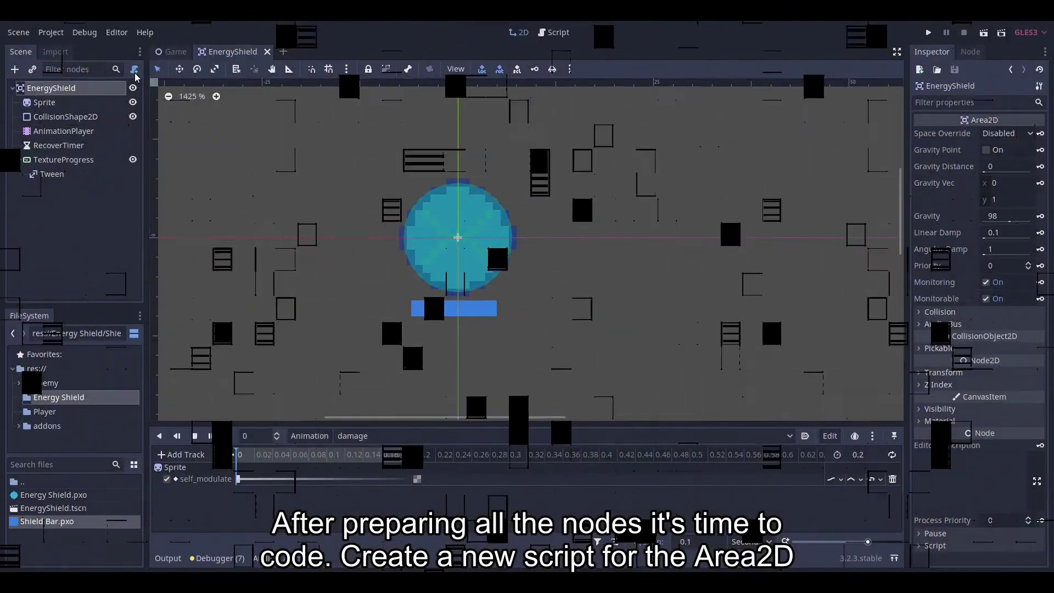
# Attach EnergyShield.gd declaring export(int) var max_sp: int = 5 and signal max_sp_changed(new_max).
pyautogui.click(135, 74)
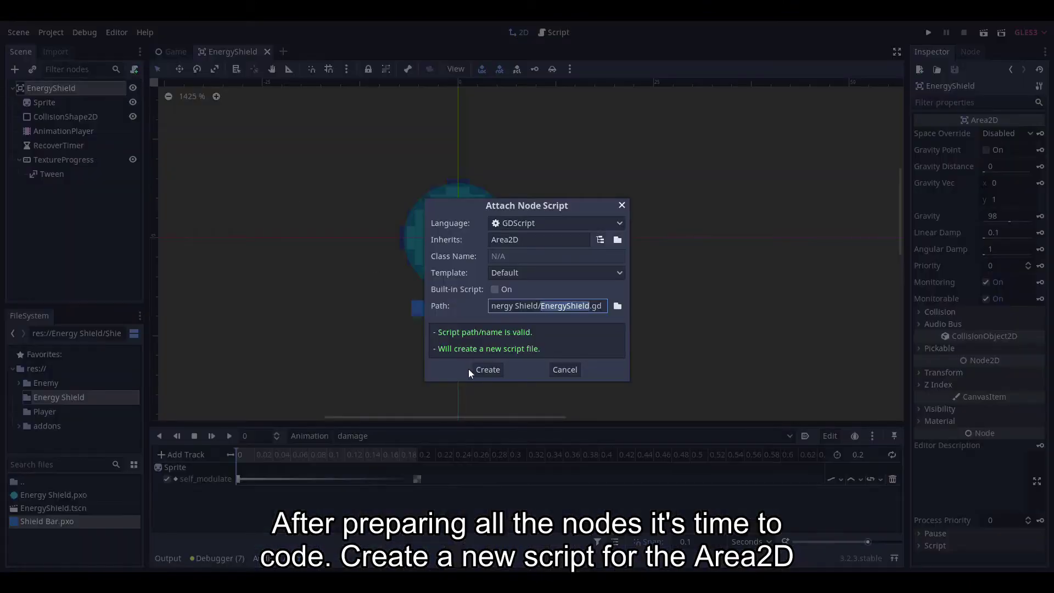
pyautogui.click(469, 368)
pyautogui.moveTo(340, 277); pyautogui.dragTo(305, 104)
pyautogui.press('BackSpace')
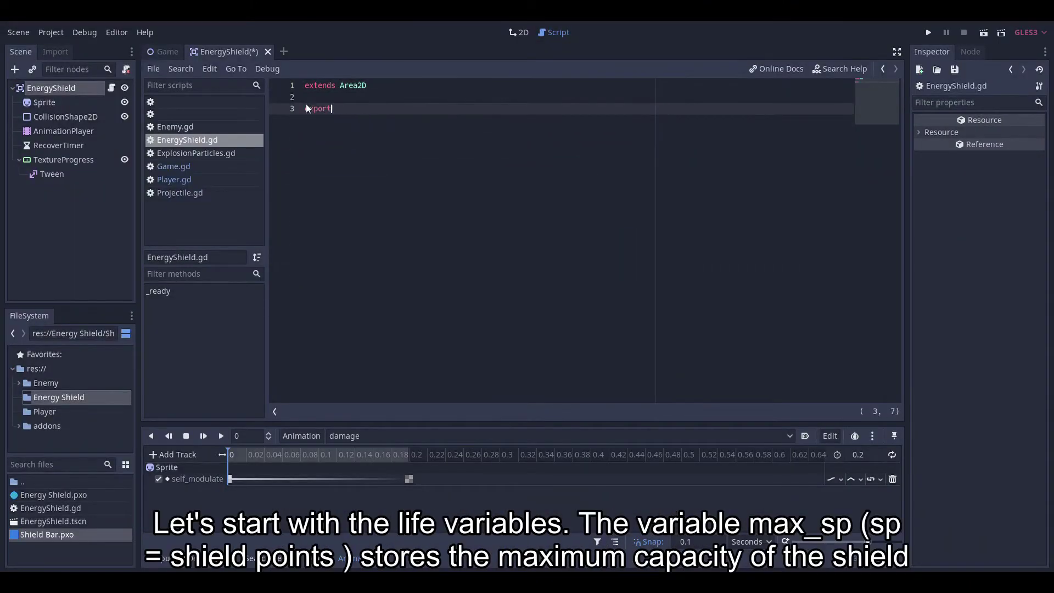
pyautogui.write('export(int) var sp')
pyautogui.write(': int =')
pyautogui.press('BackSpace')
pyautogui.press('BackSpace')
pyautogui.press('BackSpace')
pyautogui.write('max_sp: int ')
pyautogui.write('= 5')
pyautogui.press('Return')
pyautogui.write('signal')
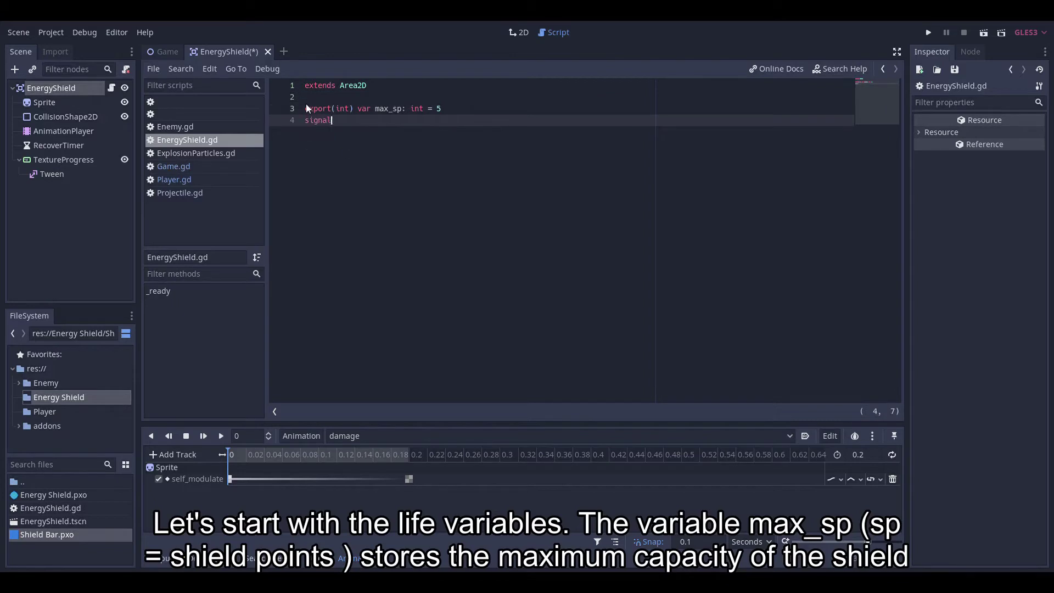
pyautogui.write(' max_sp_changed')
pyautogui.write('(new_max)')
pyautogui.press('Return')
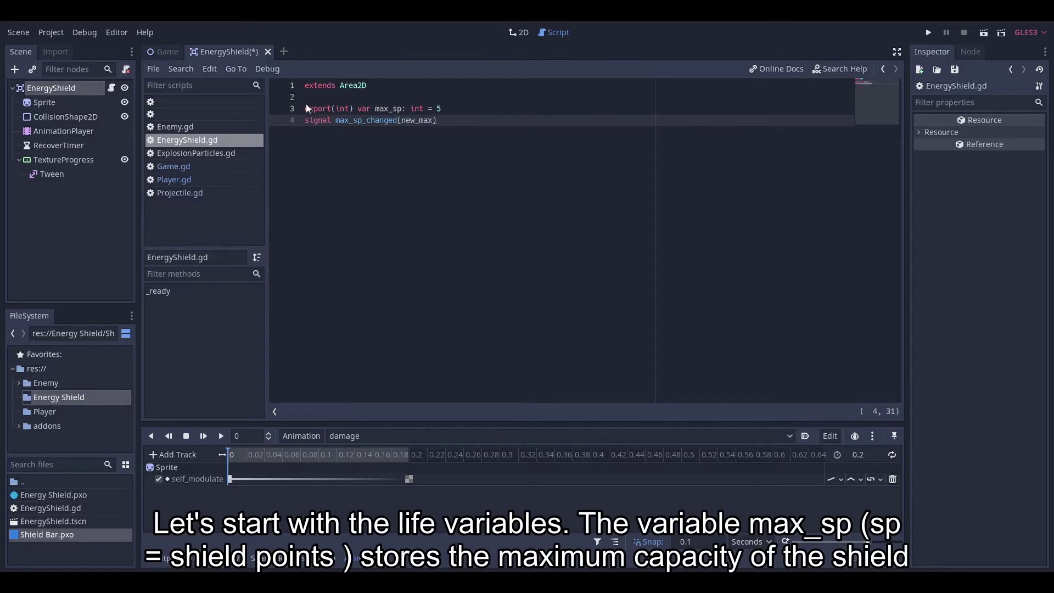
# Add 'var sp: int = max_sp setget set_sp' and 'signal sp_changed(new_value)'.
pyautogui.write('varsp: int')
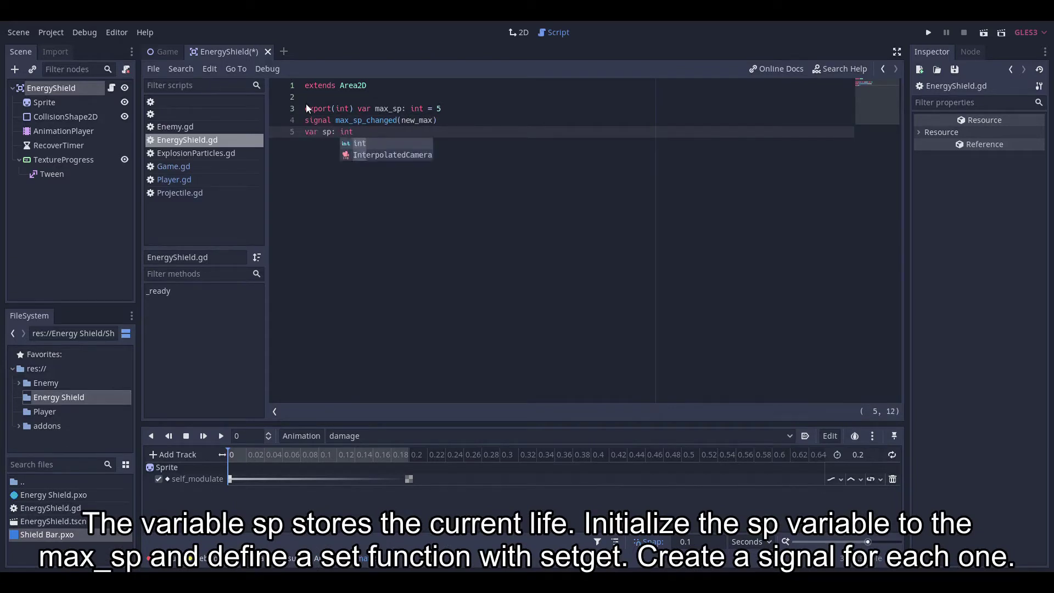
pyautogui.write(' = max_sp ')
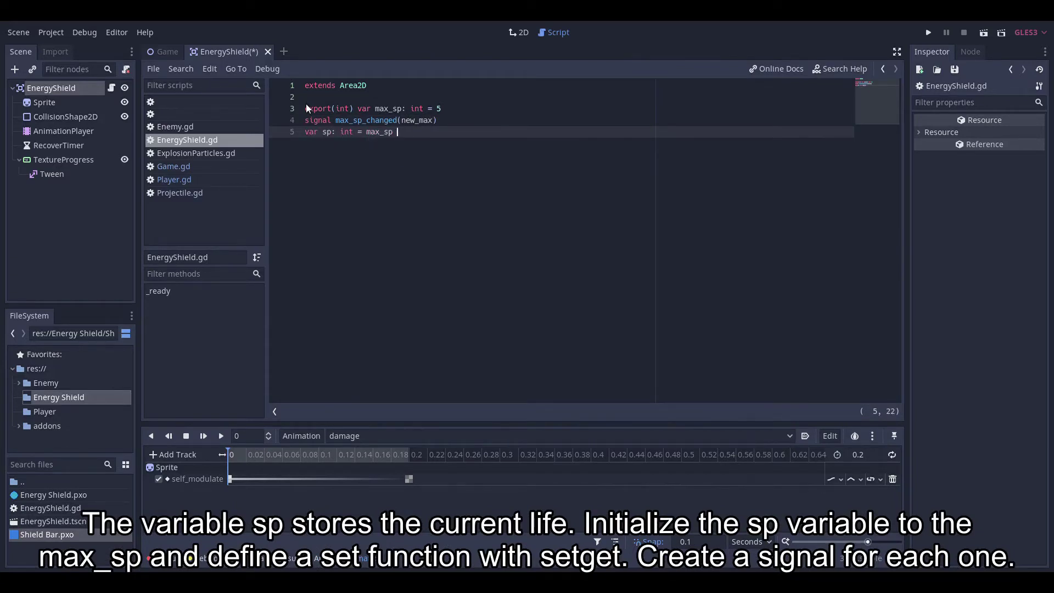
pyautogui.write('setget set')
pyautogui.write('_sp')
pyautogui.press('Return')
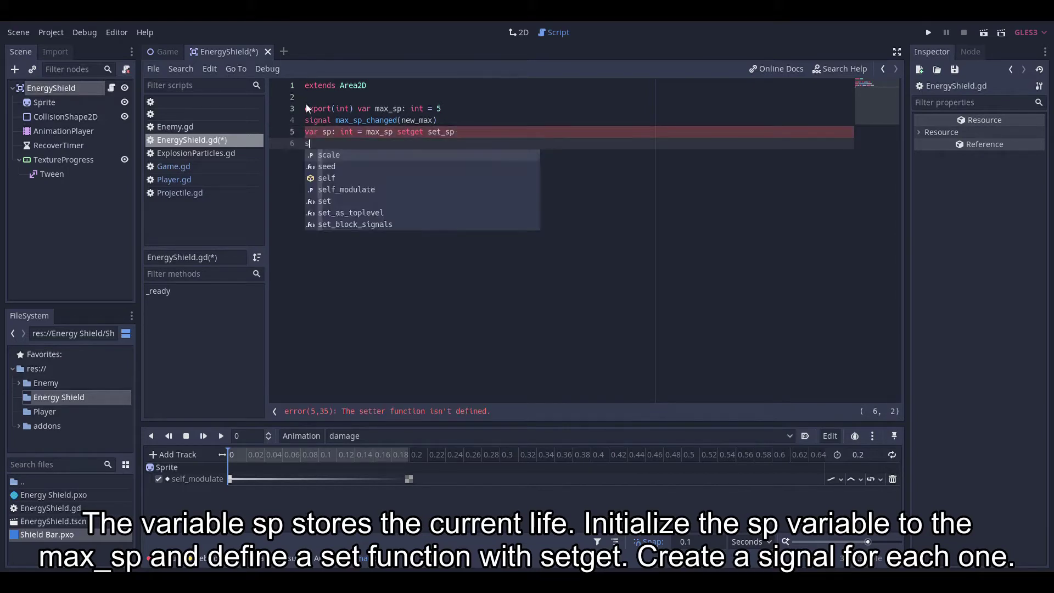
pyautogui.write('signal sp_changed')
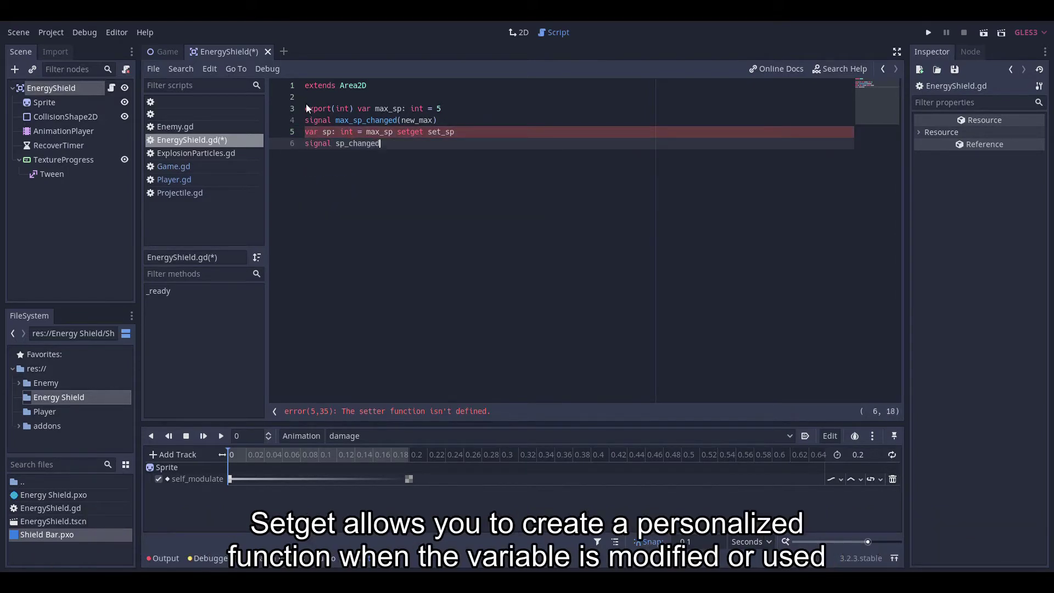
pyautogui.write('(new_value')
pyautogui.press('End')
pyautogui.press('Return')
pyautogui.press('Return')
# Write func set_sp(new_value: int) -> void with clamp(new_value, 0, max_sp) and emit_signal("sp_changed", sp), then save.
pyautogui.write('func set')
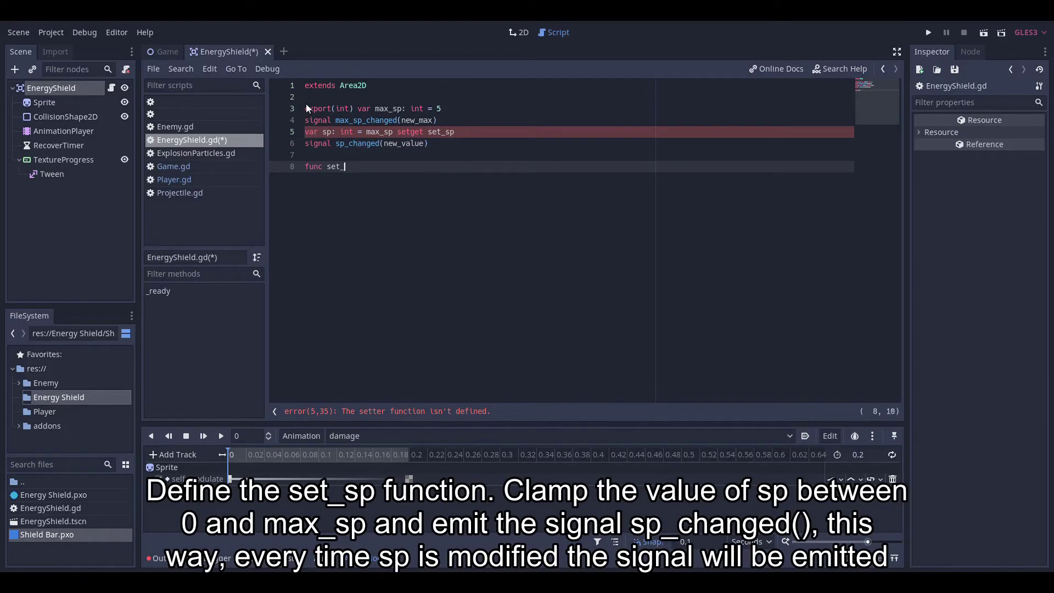
pyautogui.write('_sp(new_valu')
pyautogui.write('e: int) -> voi')
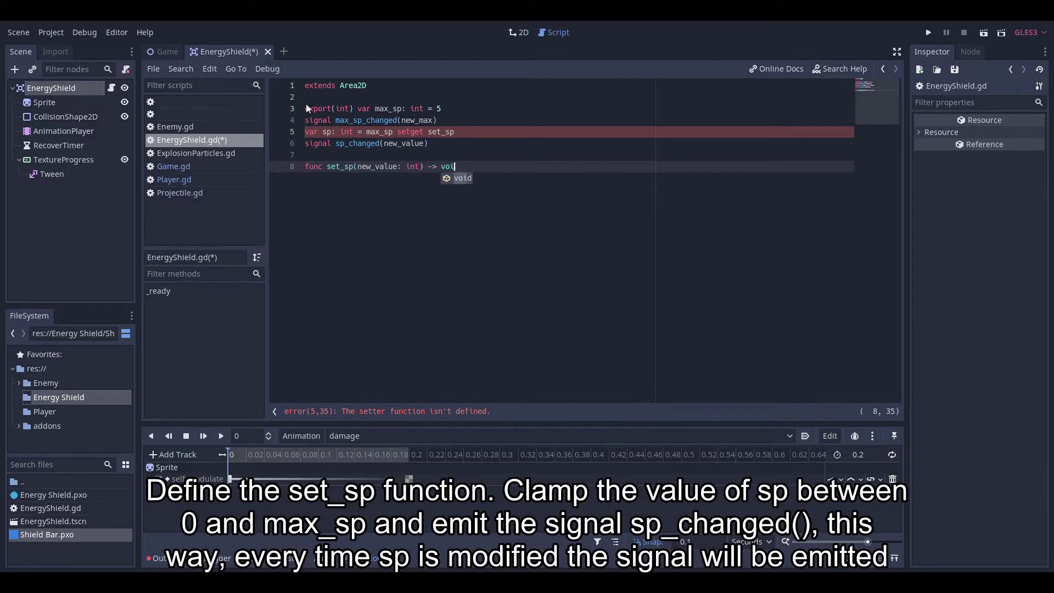
pyautogui.write('d:')
pyautogui.press('Return')
pyautogui.write('sp = c')
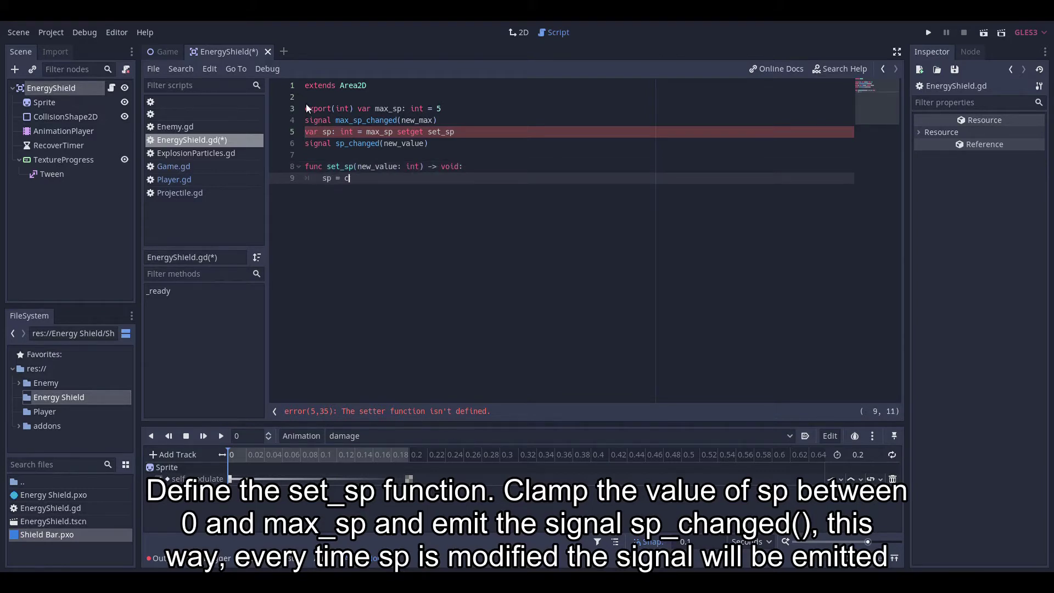
pyautogui.write('lamp(new_value, ')
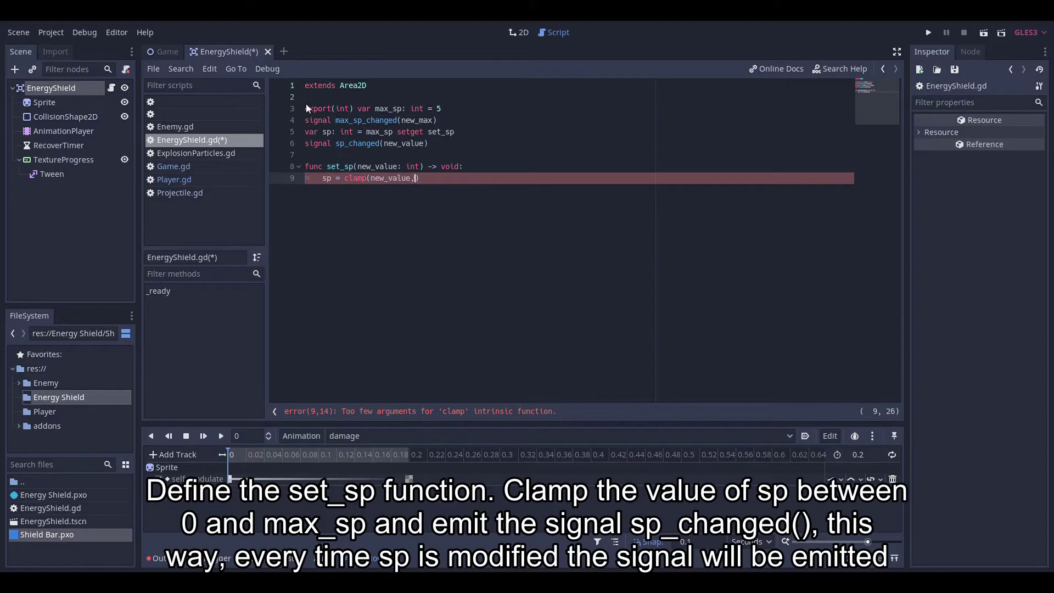
pyautogui.write('0, max_sp')
pyautogui.press('Return')
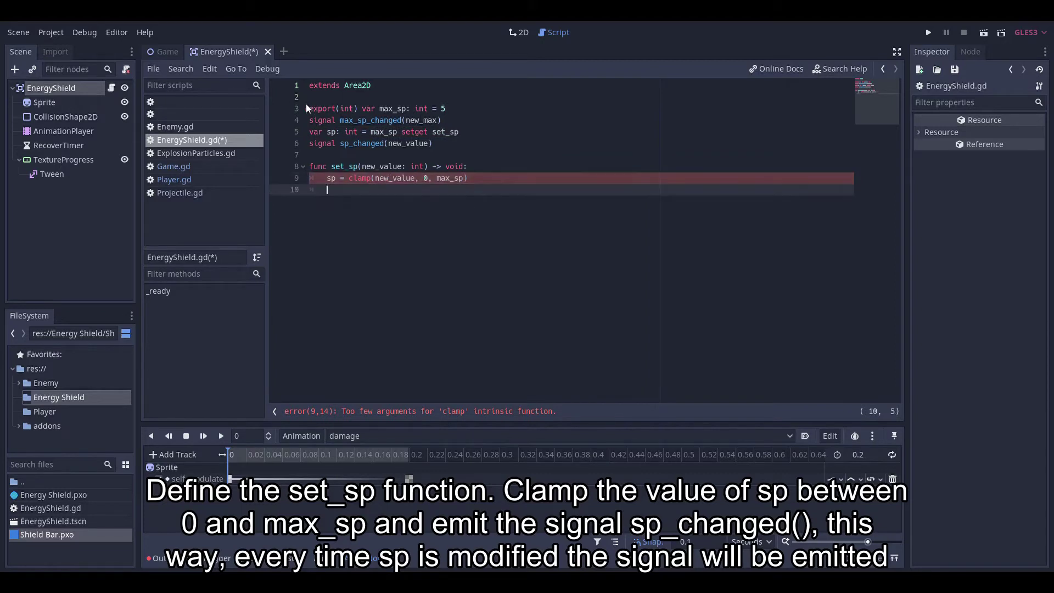
pyautogui.write('emit_signal(')
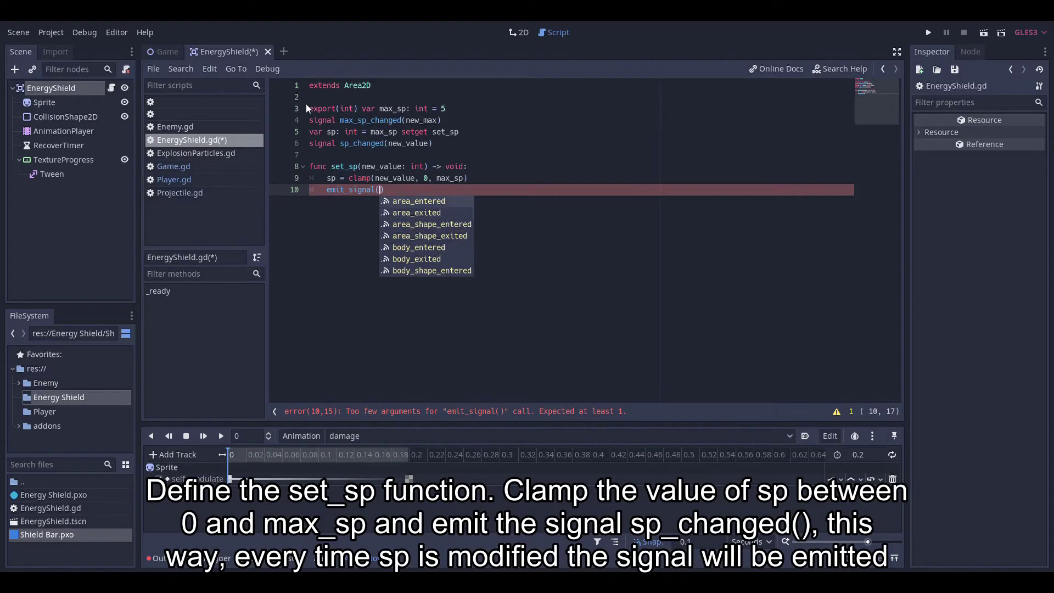
pyautogui.write('"sp_changed"')
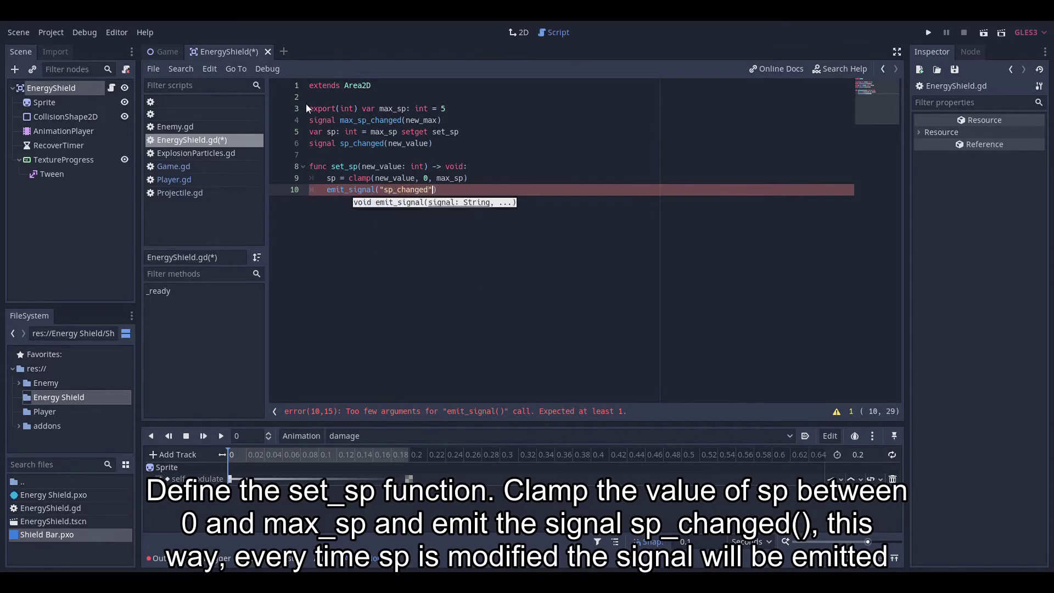
pyautogui.write(', sp')
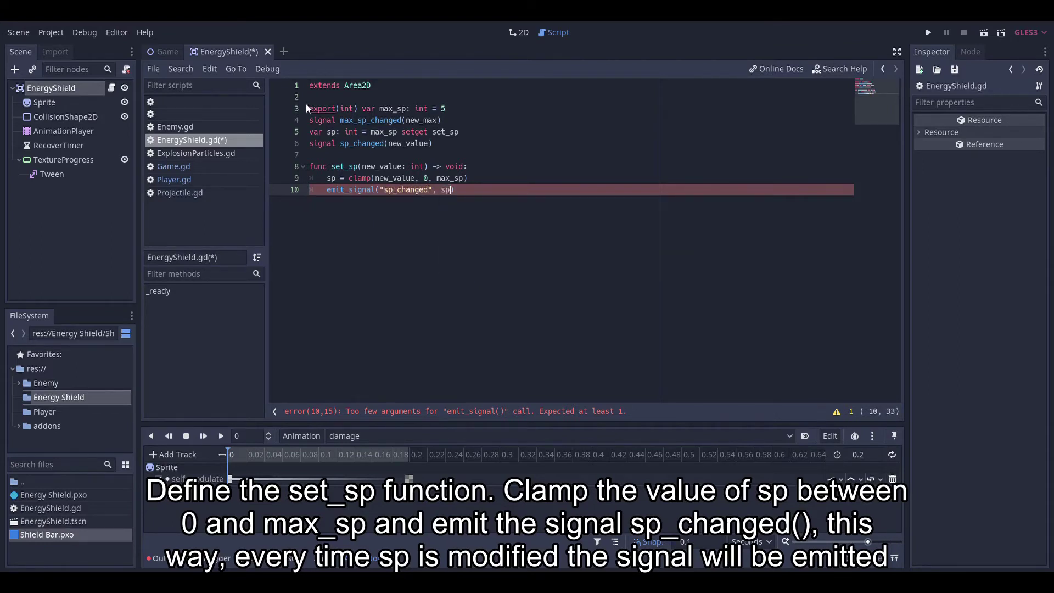
pyautogui.hotkey('ctrl', 's')
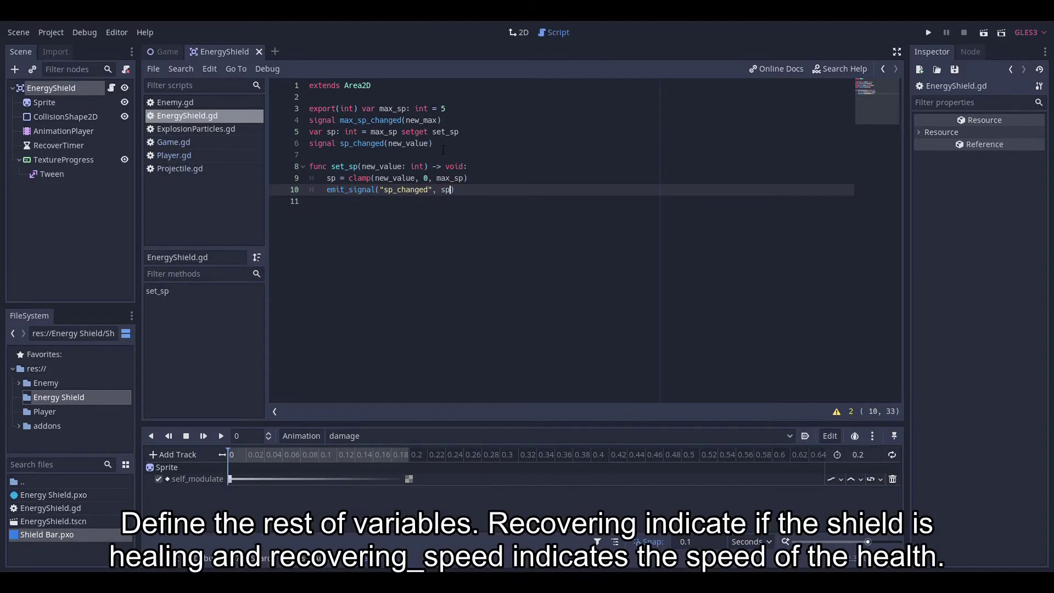
# Add var recovering: bool = false, export(float) var recovering_speed: float = 1.5, and signal recovering_speed_changed(new_speed).
pyautogui.click(443, 150)
pyautogui.press('Return')
pyautogui.press('Return')
pyautogui.write('var recovering:')
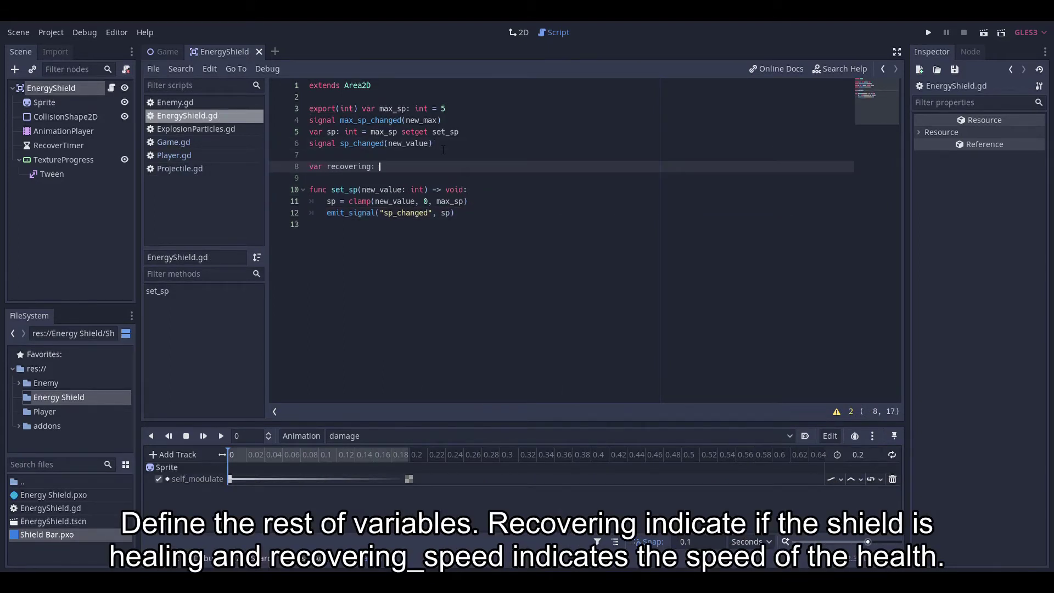
pyautogui.write('bool = false')
pyautogui.press('Return')
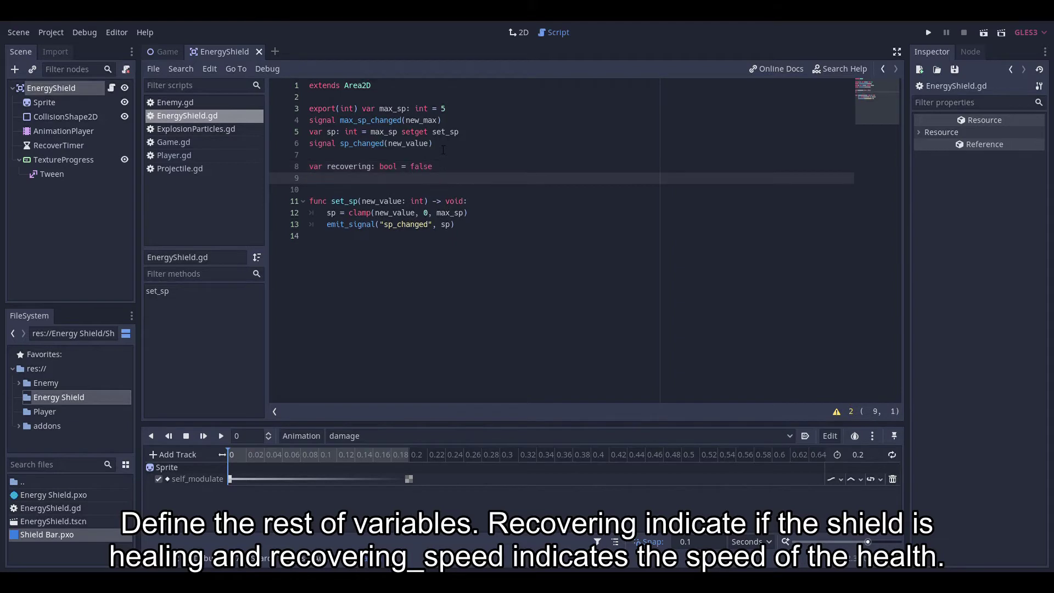
pyautogui.write('export(float) recovering_')
pyautogui.write('speed: floa')
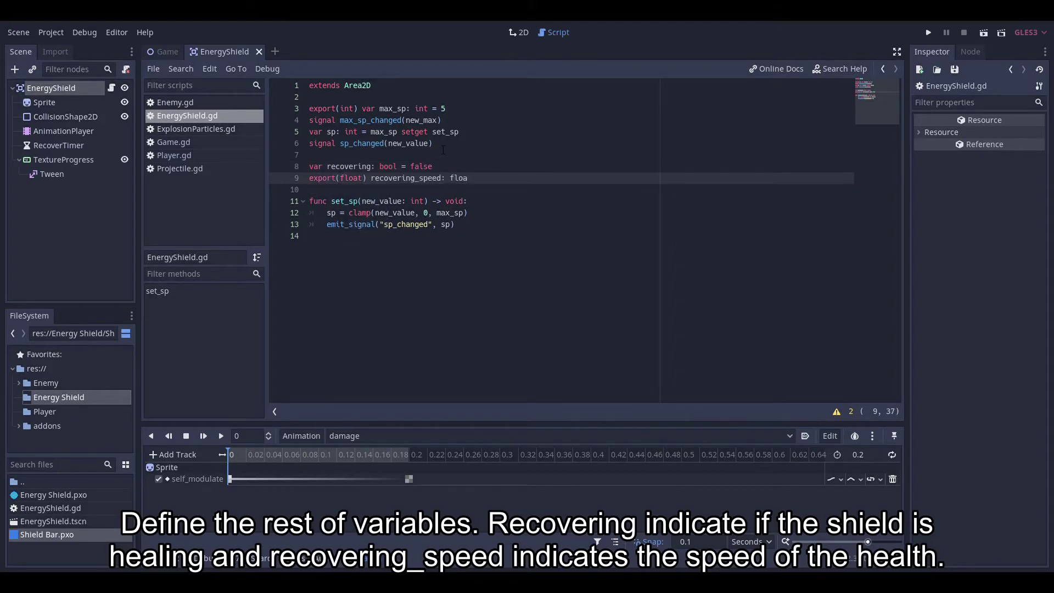
pyautogui.write('t = 1.5')
pyautogui.click(371, 178)
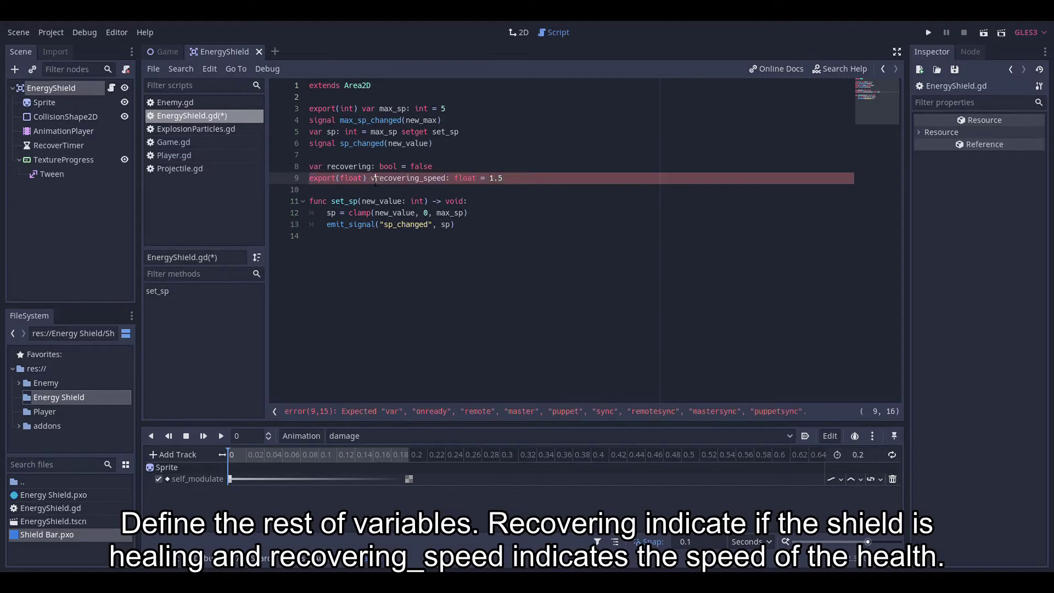
pyautogui.write('var')
pyautogui.click(524, 183)
pyautogui.press('Return')
pyautogui.write('signal recovering_sp')
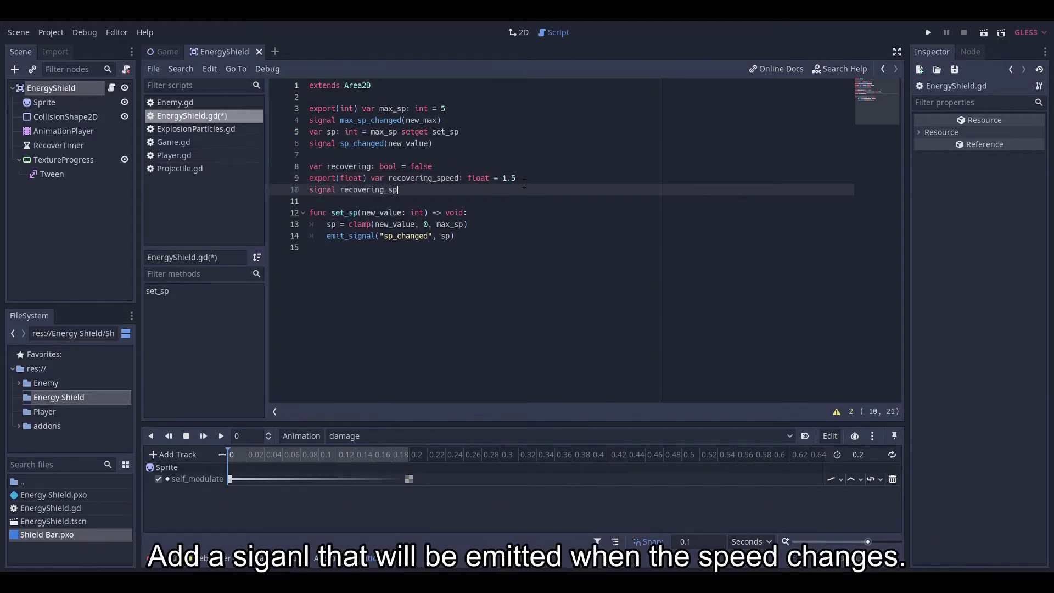
pyautogui.write('eed_changed()')
pyautogui.write('new_speed')
pyautogui.press('End')
pyautogui.press('Return')
pyautogui.press('Return')
# Add onready vars sprite: Sprite and collisionShape: CollisionShape2D fetched with get_node.
pyautogui.write('on')
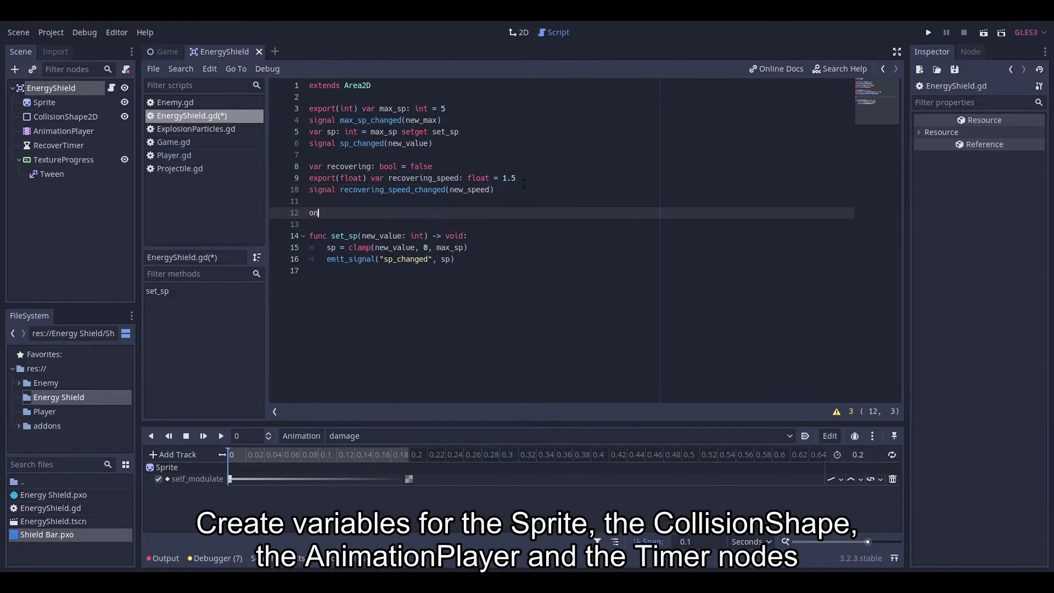
pyautogui.write('ready var sprite: ')
pyautogui.write('Sprite = get_no')
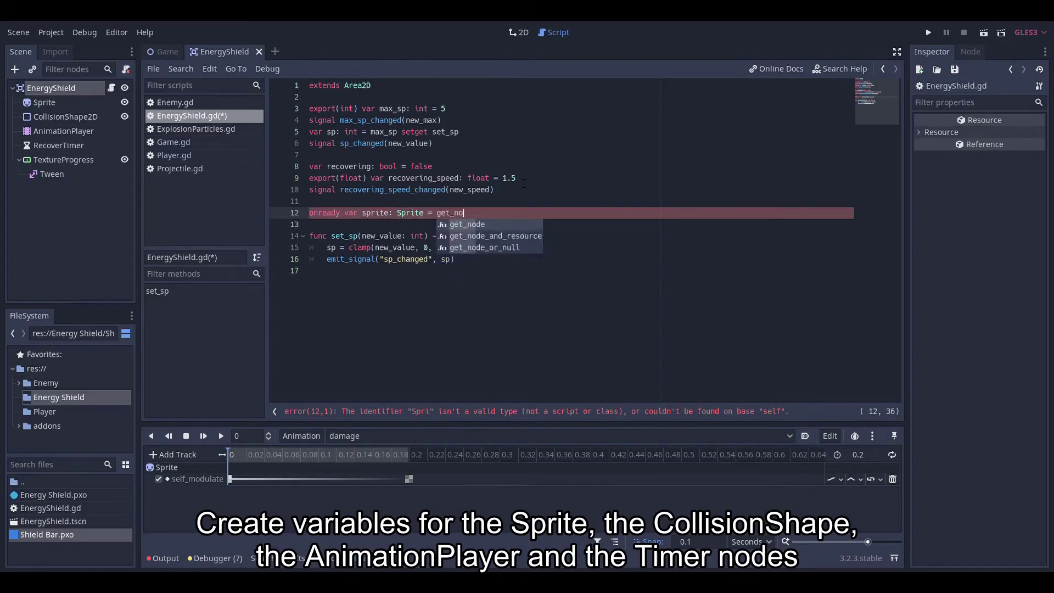
pyautogui.press('Return')
pyautogui.write('S')
pyautogui.press('Return')
pyautogui.press('Return')
pyautogui.write('onready var ')
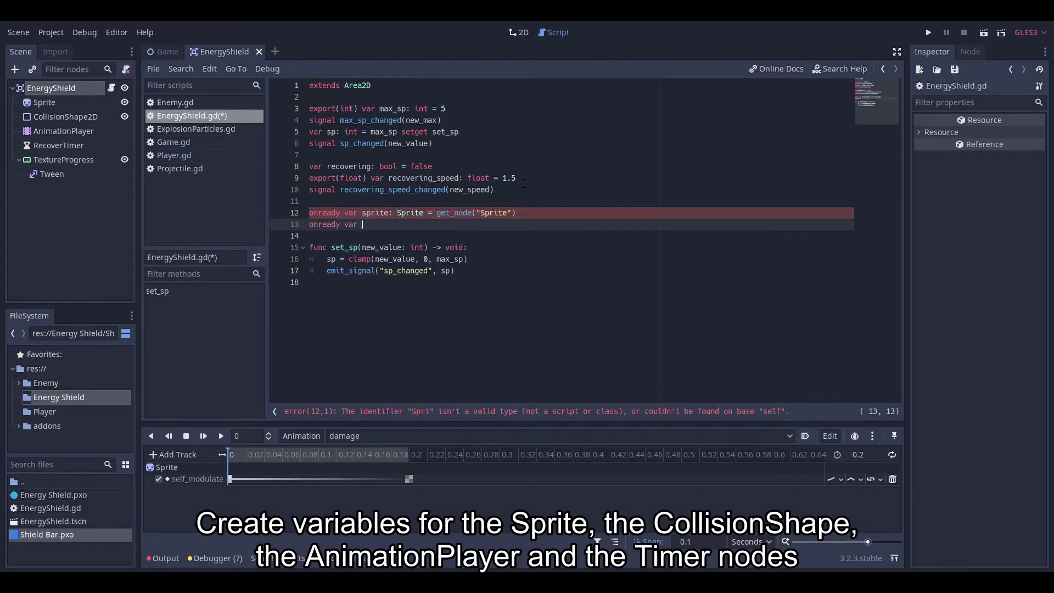
pyautogui.write('collisionShape:')
pyautogui.write(' collisio')
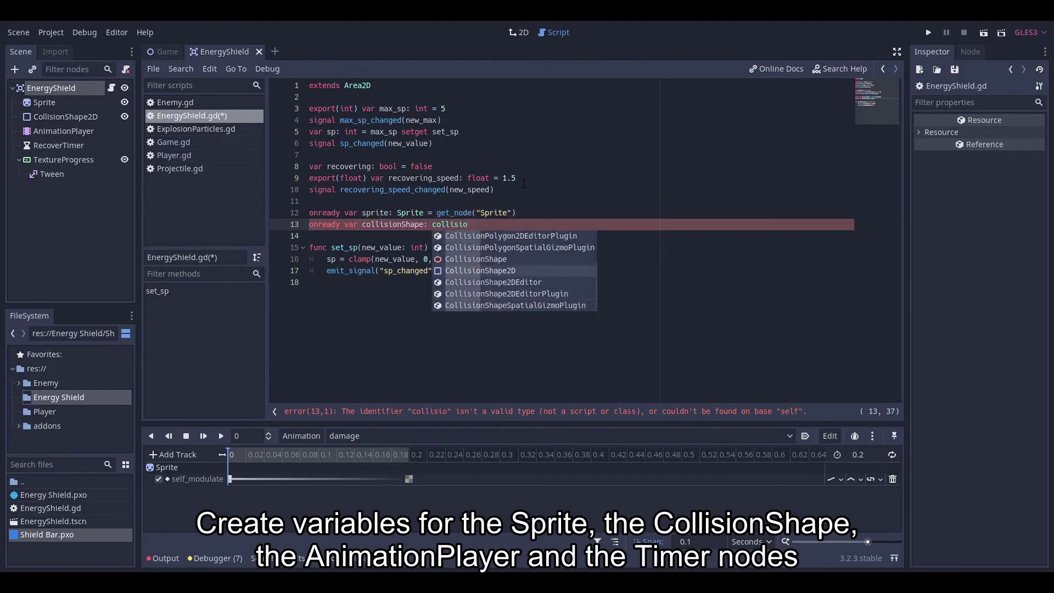
pyautogui.press('Return')
pyautogui.write('= get_nod')
pyautogui.press('Return')
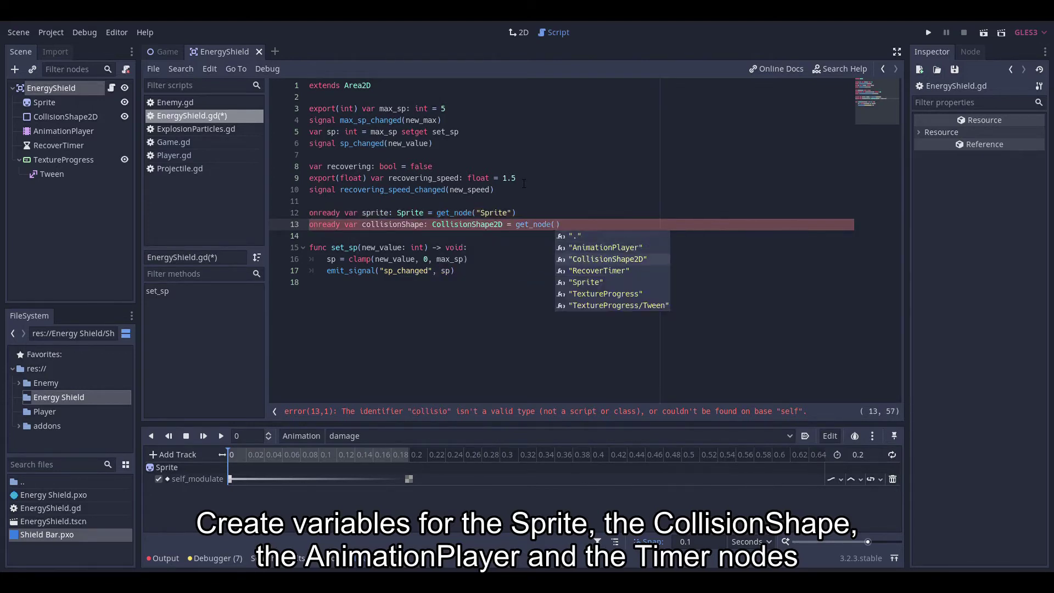
pyautogui.press('Return')
pyautogui.press('Return')
# Add onready vars animationPlayer: AnimationPlayer and recoverTimer: Timer fetched with get_node.
pyautogui.write('onready var anim')
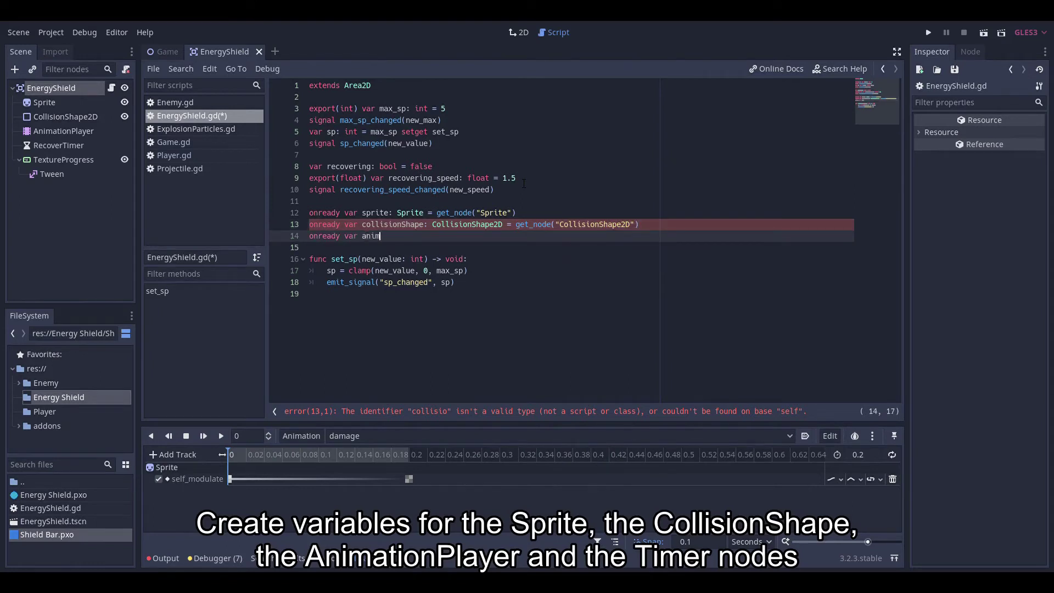
pyautogui.write('ationPlayer: animation')
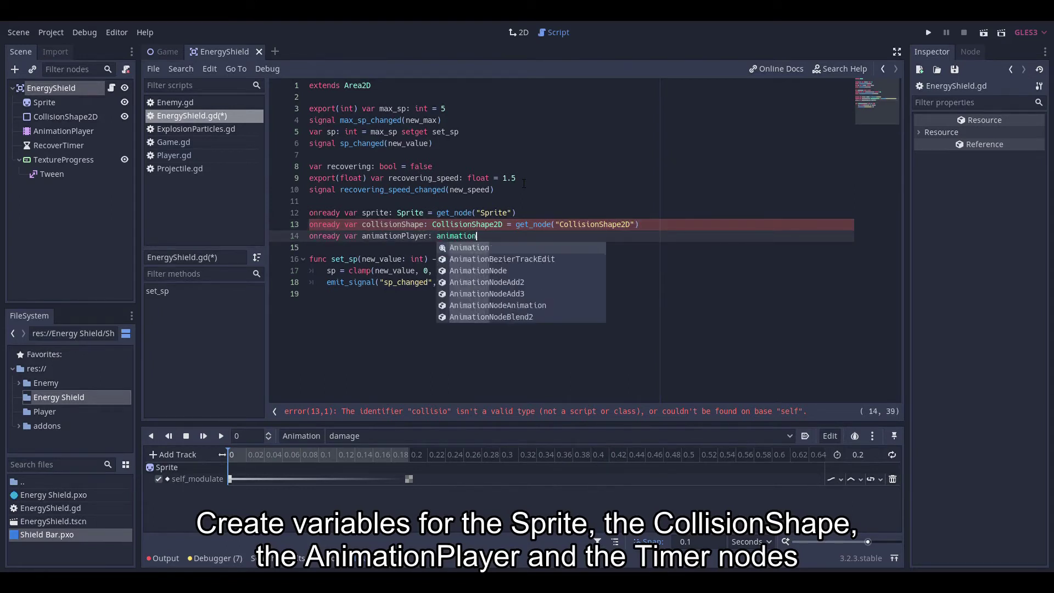
pyautogui.write('P')
pyautogui.press('Return')
pyautogui.write('= get_no')
pyautogui.press('Return')
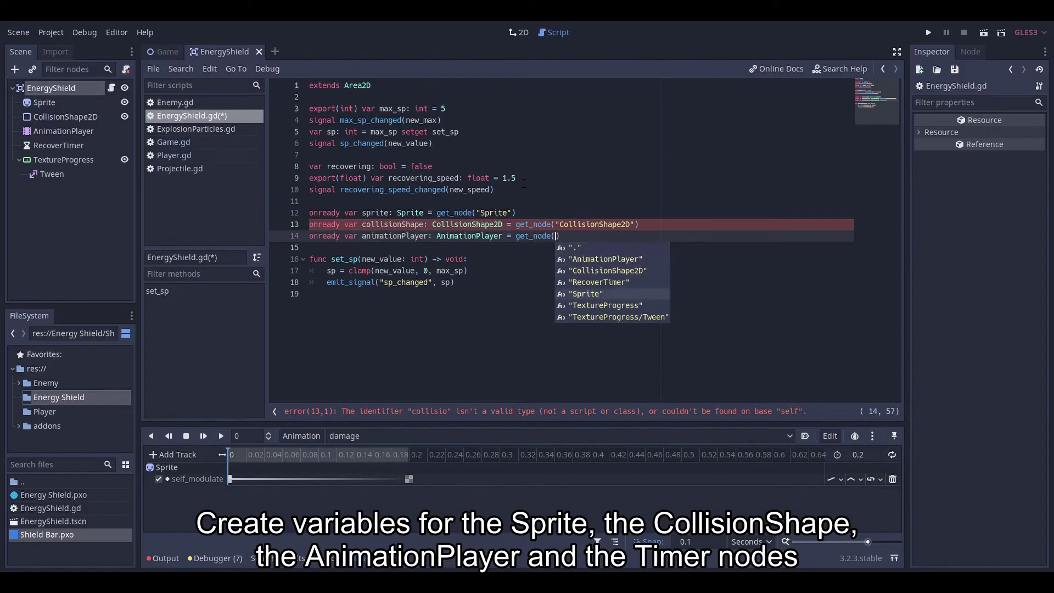
pyautogui.press('Return')
pyautogui.press('Return')
pyautogui.write('onready var ')
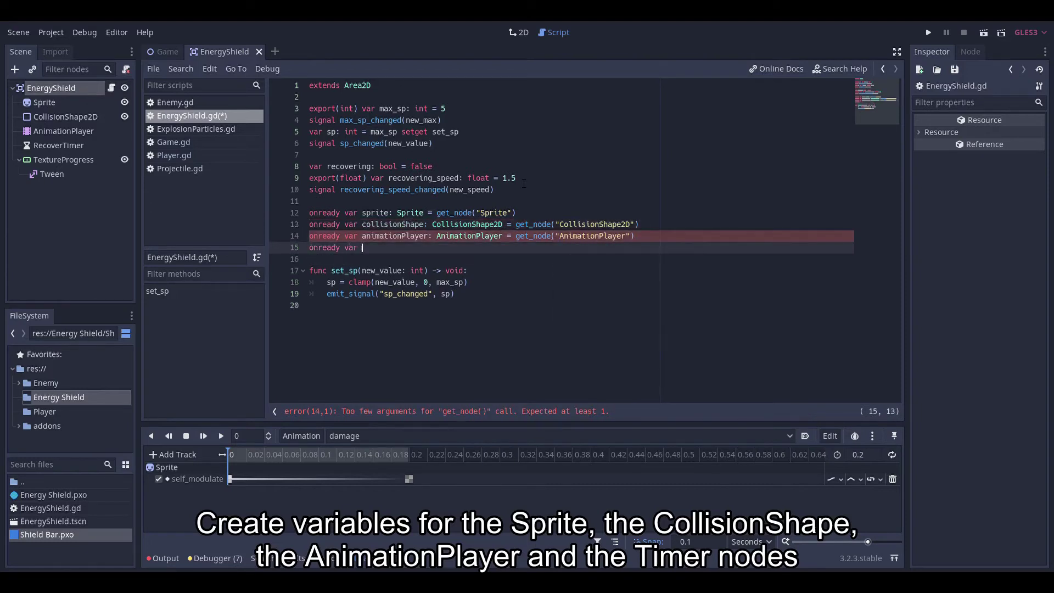
pyautogui.write('recoverTime')
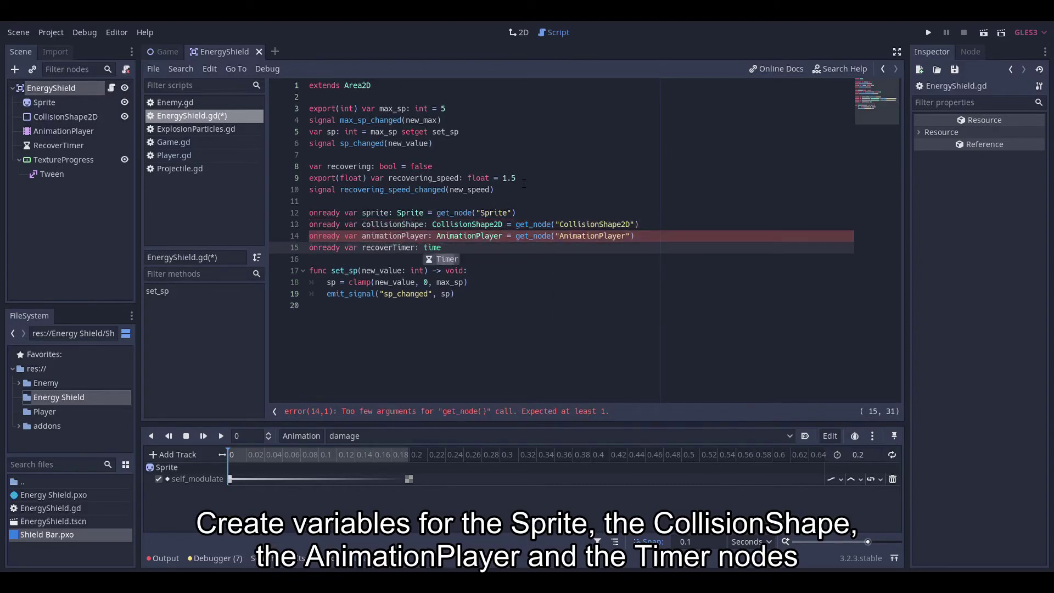
pyautogui.write('r: Timer = get_no')
pyautogui.press('Return')
pyautogui.write('R')
pyautogui.press('Return')
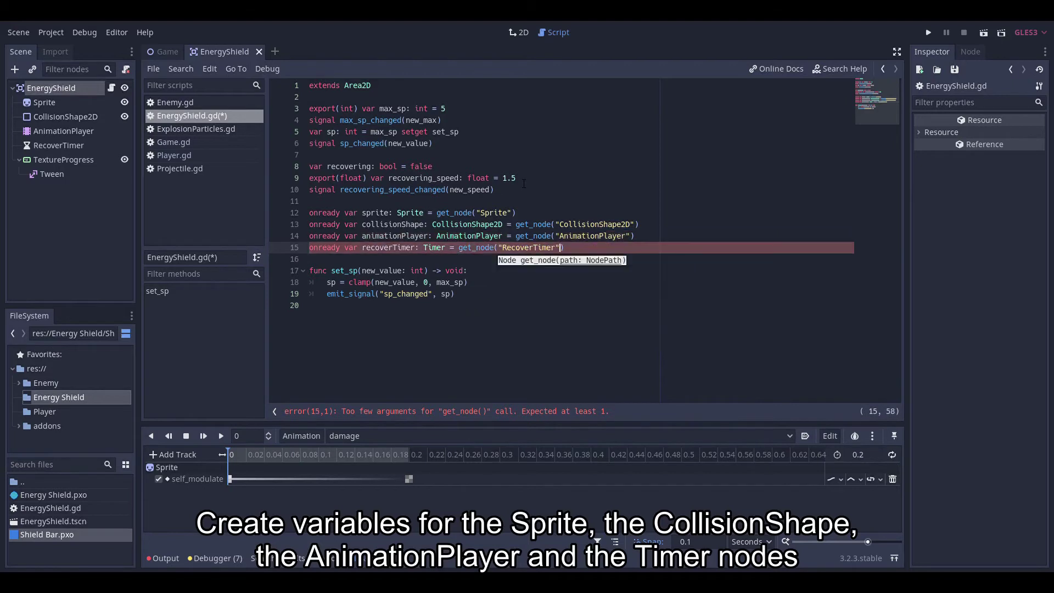
pyautogui.press('Return')
pyautogui.press('Return')
pyautogui.press('Return')
# Add a _ready() -> void function that sets the collision shape's disabled to false.
pyautogui.press('Up')
pyautogui.write('func')
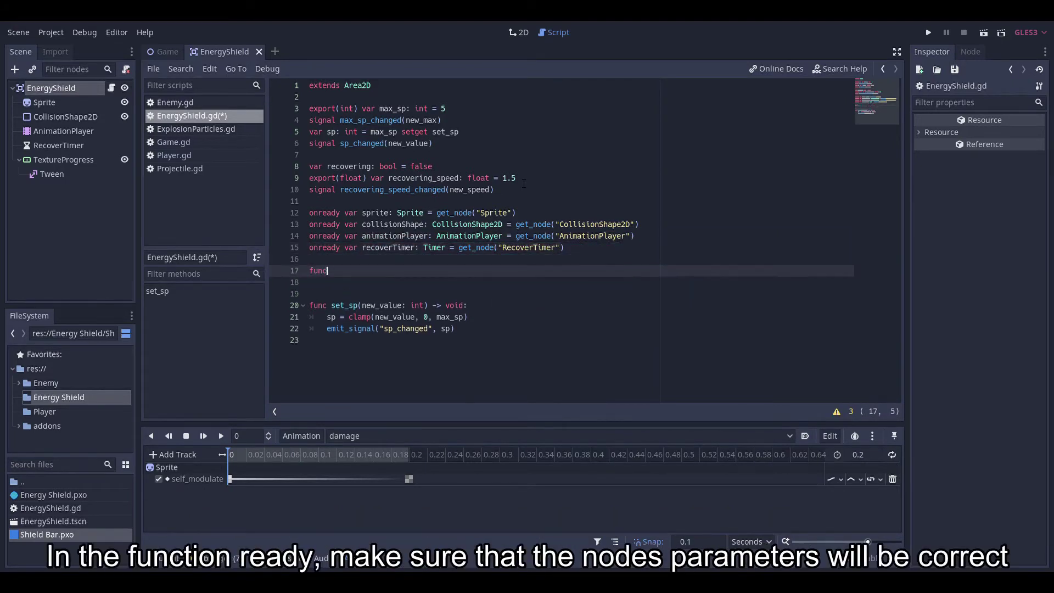
pyautogui.write(' rea')
pyautogui.press('Down')
pyautogui.press('Down')
pyautogui.press('Down')
pyautogui.press('Return')
pyautogui.write('void:')
pyautogui.press('Return')
pyautogui.write('collli')
pyautogui.press('Return')
pyautogui.write('.disa')
pyautogui.press('Return')
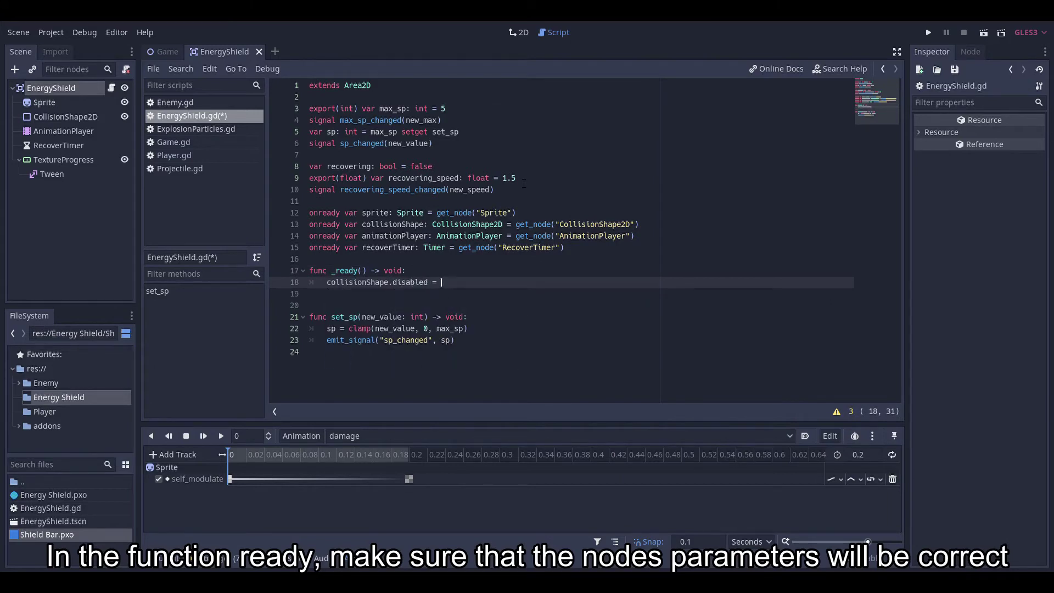
pyautogui.write('= false')
# Reset the sprite's self_modulate to Color(1, 1, 1, 0) and scale to Vector2(1, 1), then save.
pyautogui.press('Return')
pyautogui.write('sprite')
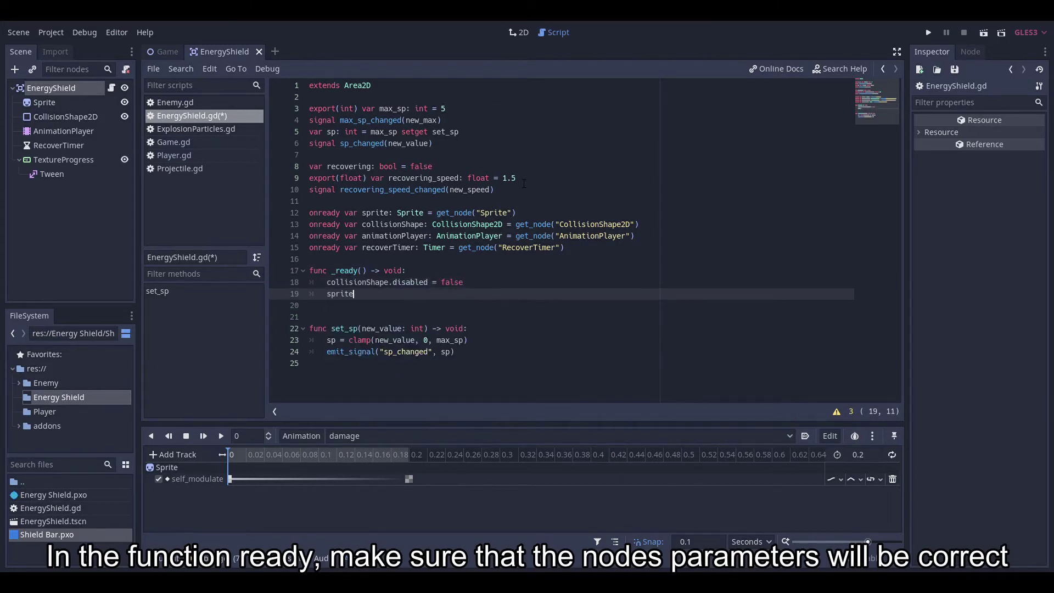
pyautogui.write('.self')
pyautogui.press('Return')
pyautogui.write('= Color(')
pyautogui.write('1, 1, 1, 0)')
pyautogui.press('Return')
pyautogui.write('spr')
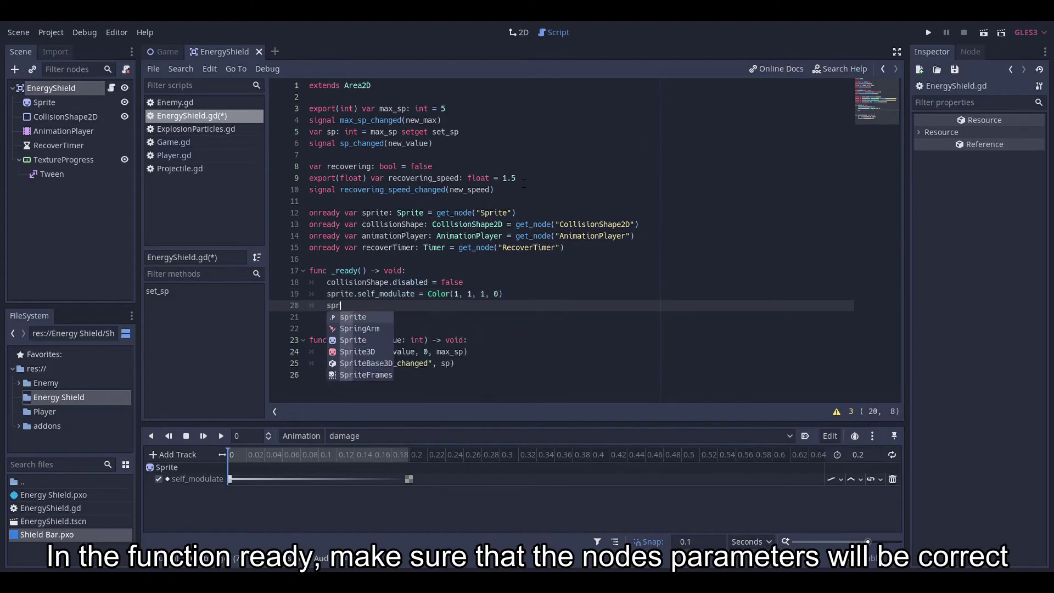
pyautogui.write('ite.scale = Vector2')
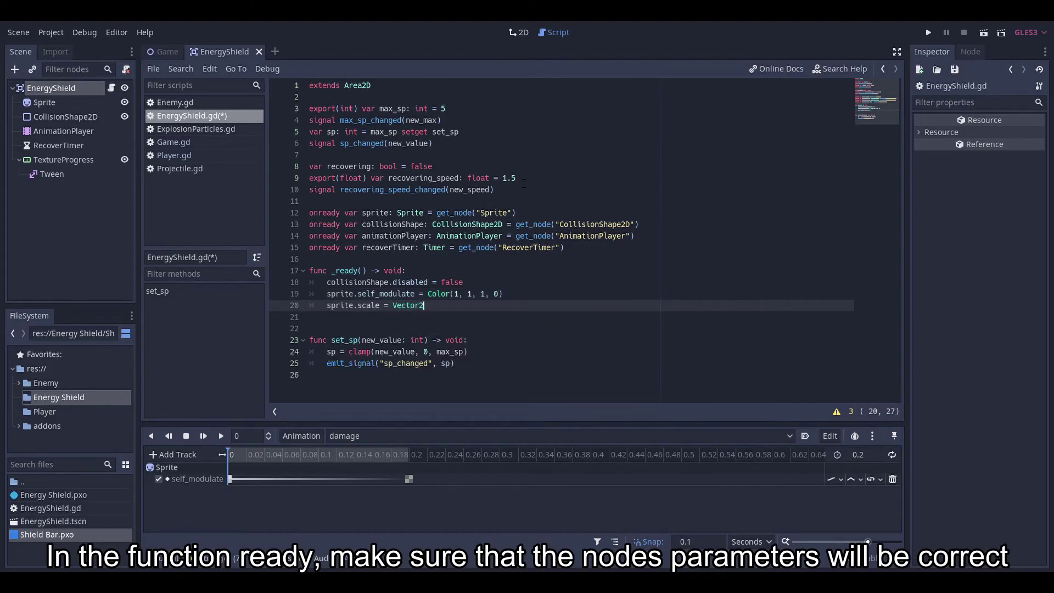
pyautogui.write('(1, 1')
pyautogui.hotkey('ctrl', 's')
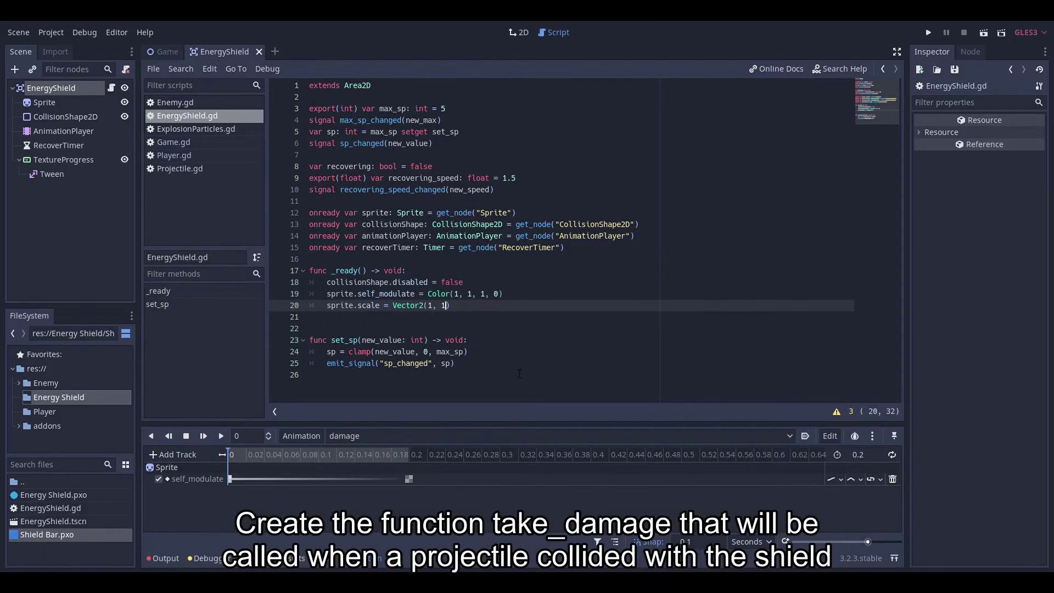
# Declare take_damage(dam: int) -> void that sets recovering to false and subtracts dam from sp.
pyautogui.press('Return')
pyautogui.press('Return')
pyautogui.press('Return')
pyautogui.write('func ')
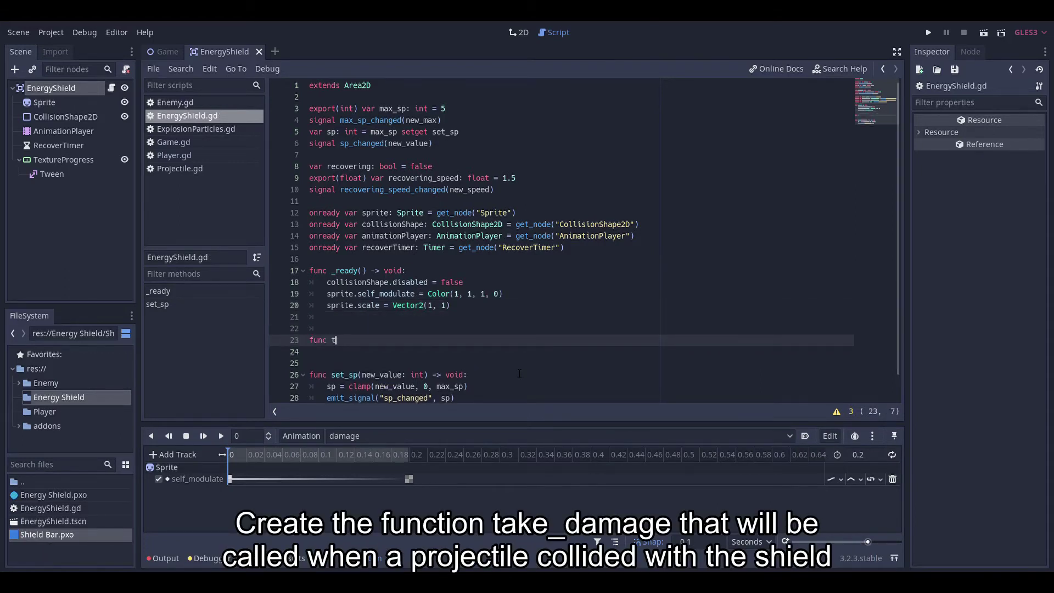
pyautogui.write('take_')
pyautogui.write('damage(dam: int) -> ')
pyautogui.write('void:')
pyautogui.press('Return')
pyautogui.write('recove')
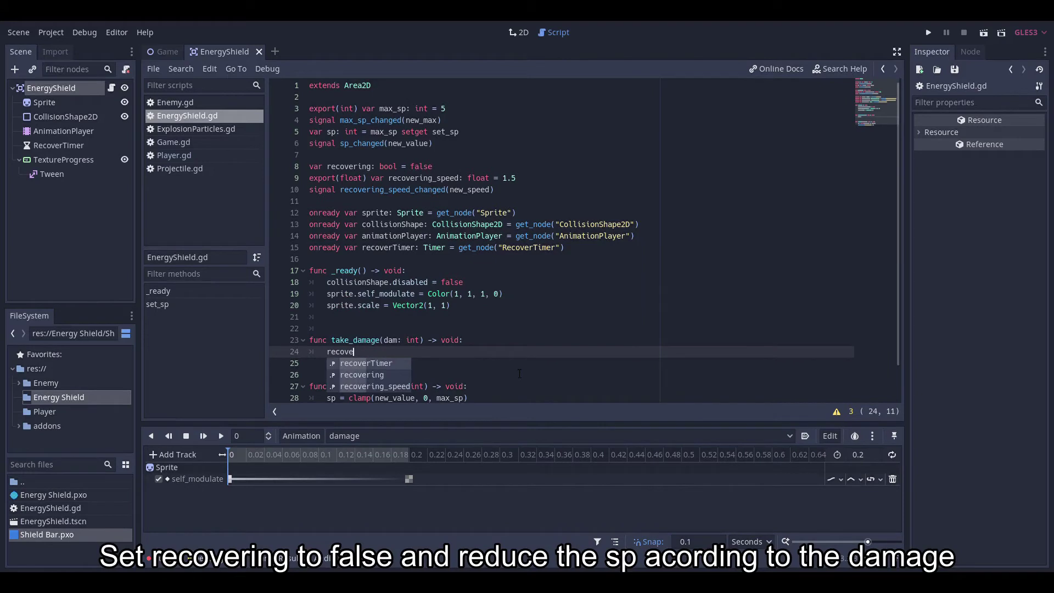
pyautogui.press('Down')
pyautogui.press('Return')
pyautogui.write('= fals')
pyautogui.press('Return')
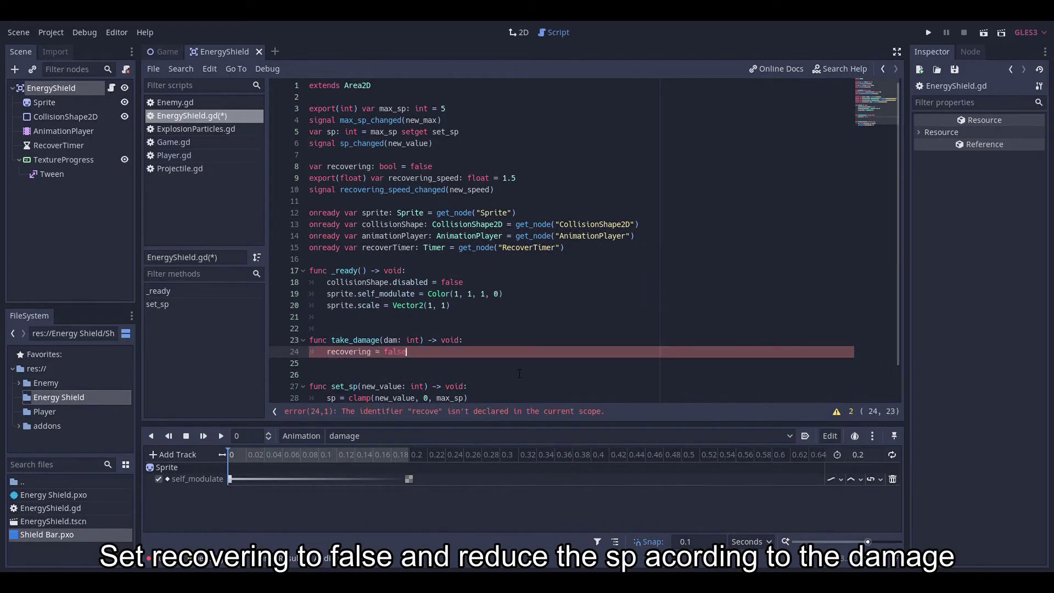
pyautogui.press('Return')
pyautogui.write('self.sp -= dam')
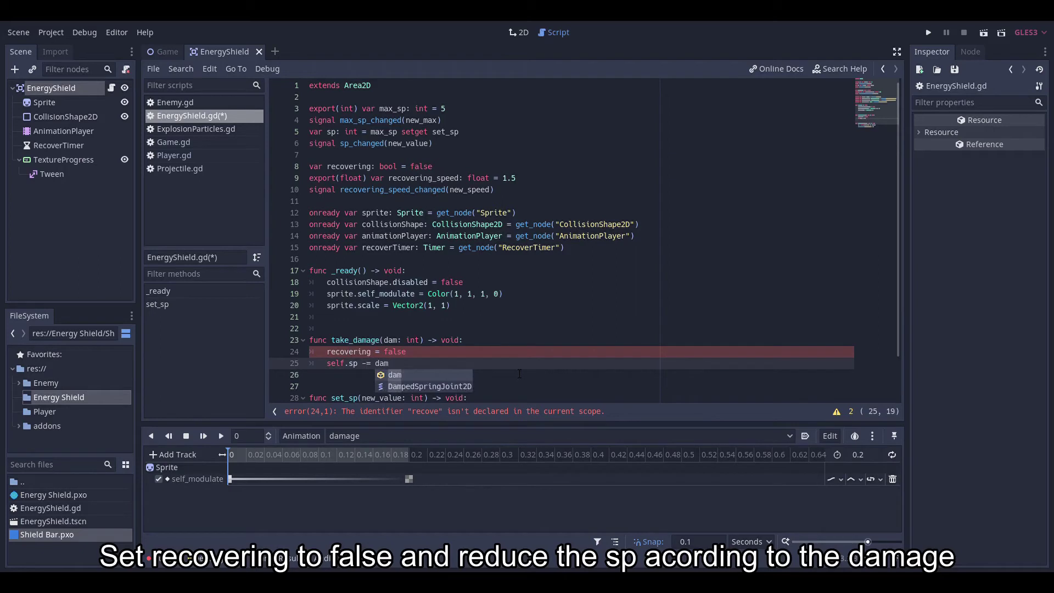
pyautogui.press('Return')
pyautogui.press('Return')
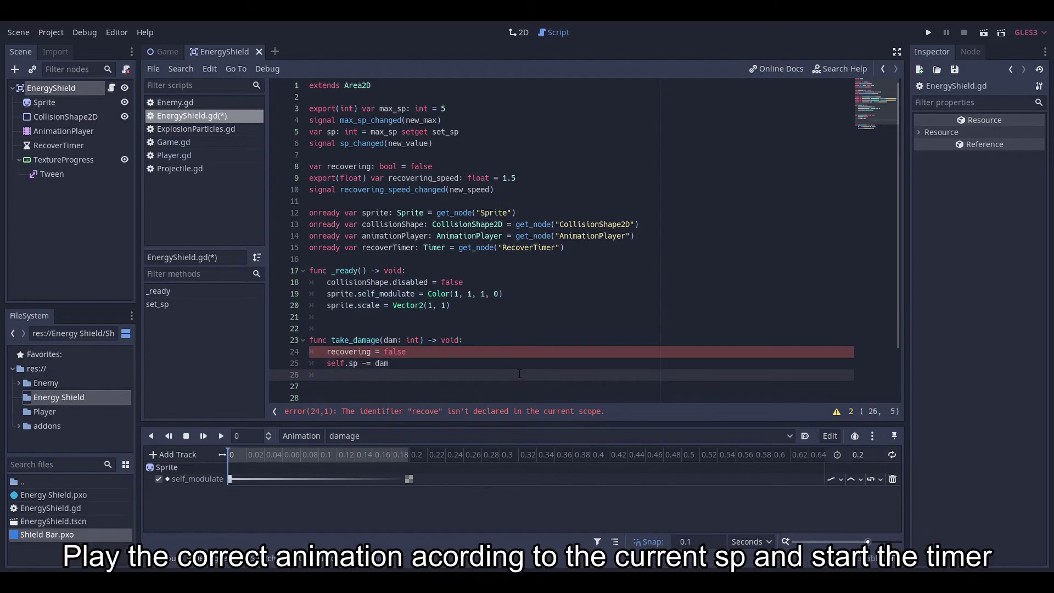
pyautogui.write('if sp == 0:')
# When sp reaches zero, play the desactivate animation.
pyautogui.press('Return')
pyautogui.write('anim')
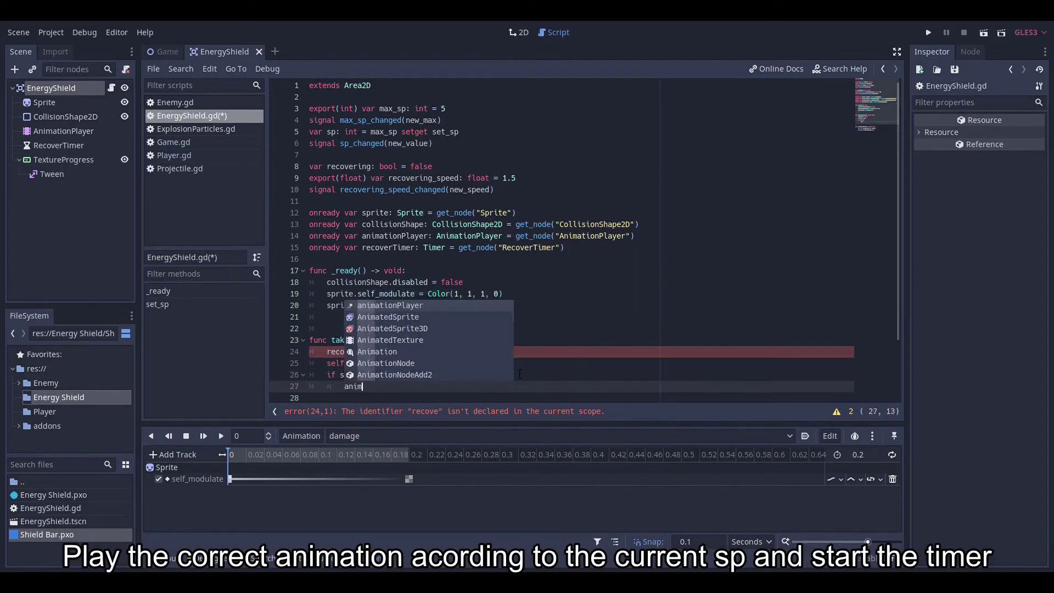
pyautogui.write('ati')
pyautogui.press('Return')
pyautogui.write('.pla')
pyautogui.press('Return')
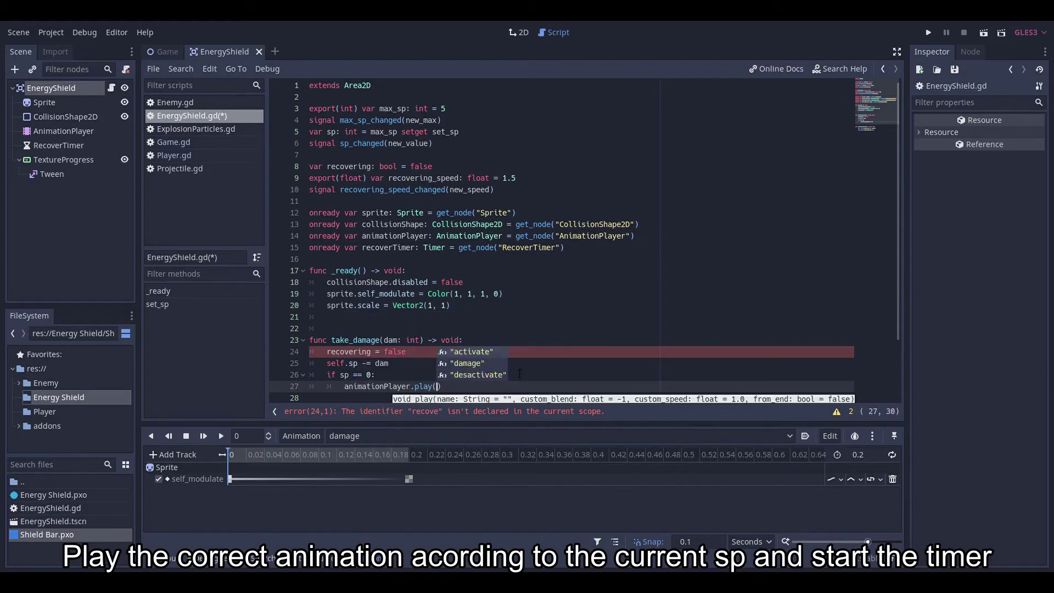
pyautogui.press('Down')
pyautogui.press('Return')
pyautogui.press('End')
# Otherwise play the damage animation, then start recoverTimer at function level.
pyautogui.press('Return')
pyautogui.press('BackSpace')
pyautogui.write('els')
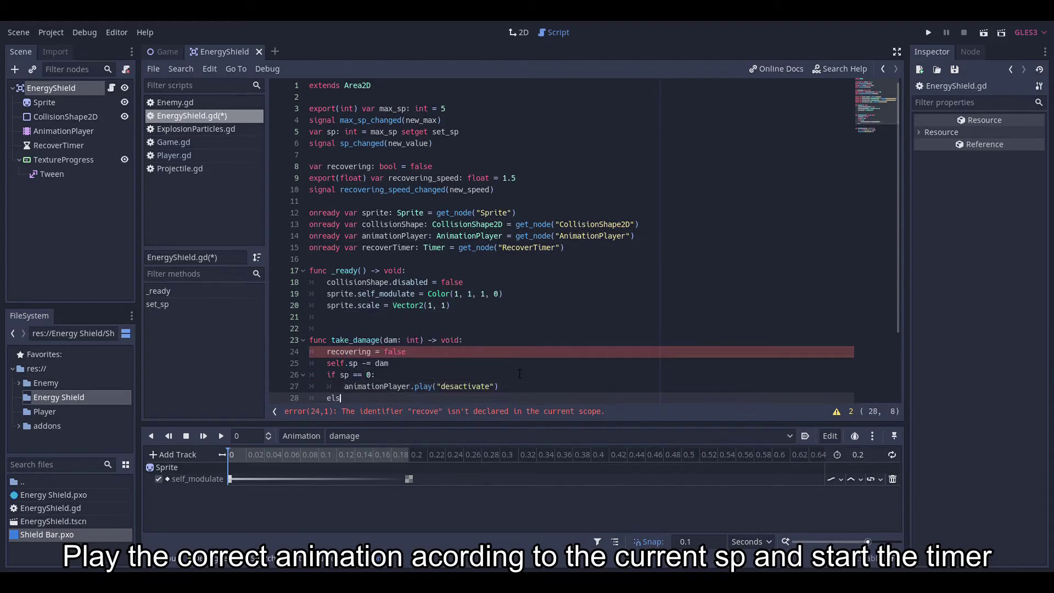
pyautogui.press('Return')
pyautogui.write('anima')
pyautogui.press('Return')
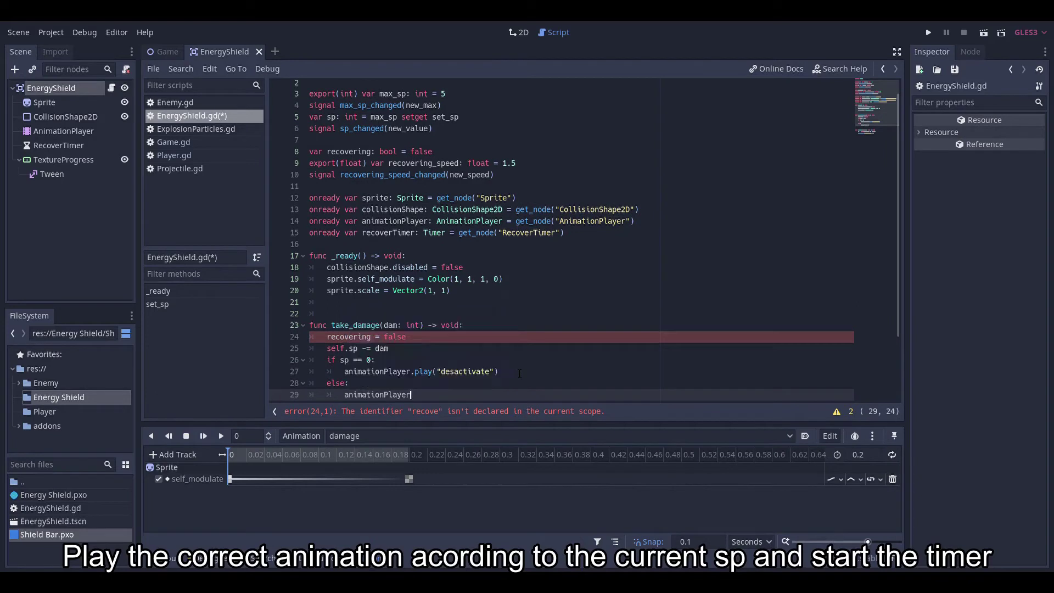
pyautogui.write('.pla')
pyautogui.press('Return')
pyautogui.press('Down')
pyautogui.press('Return')
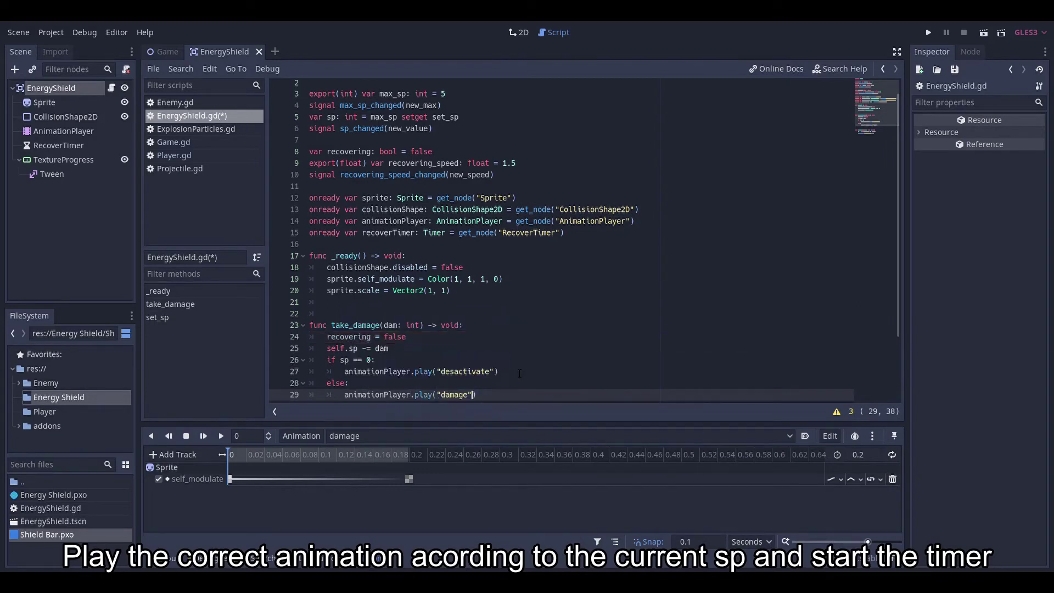
pyautogui.press('Return')
pyautogui.press('BackSpace')
pyautogui.write('recover')
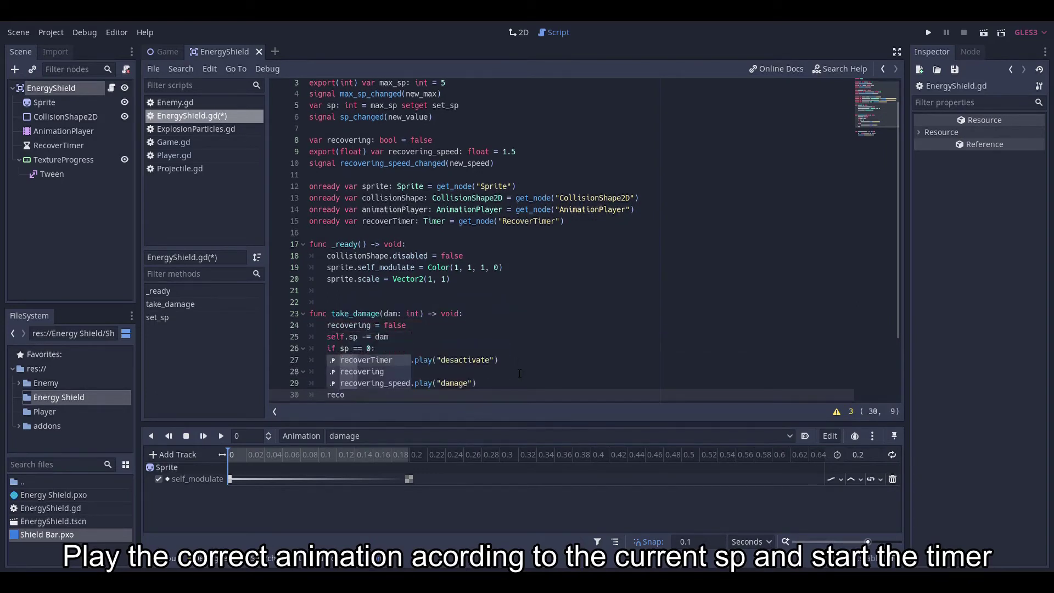
pyautogui.press('Return')
pyautogui.write('.star')
pyautogui.press('Return')
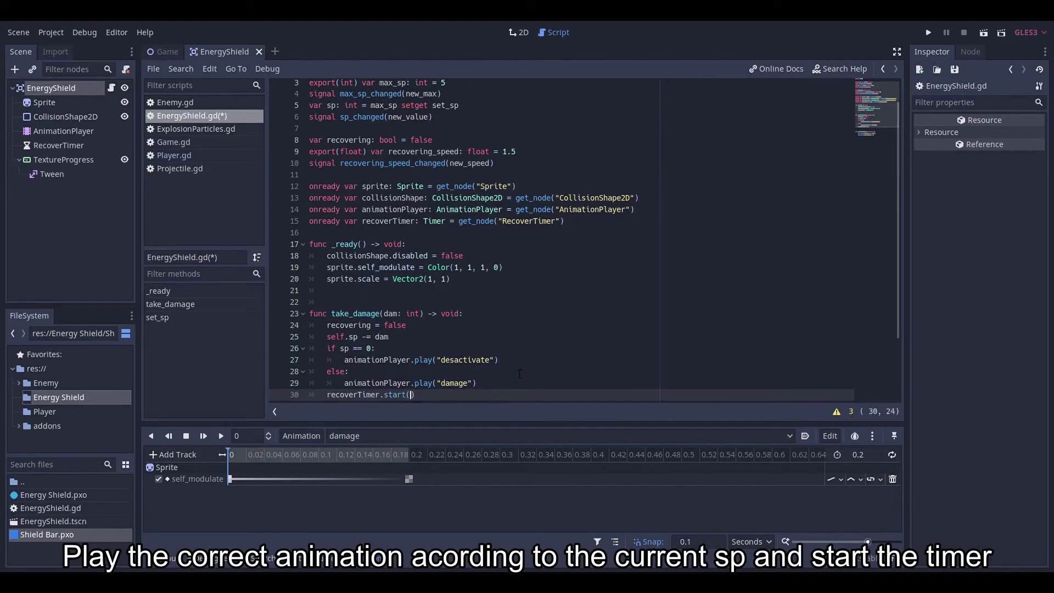
# Connect RecoverTimer's timeout signal to the EnergyShield script.
pyautogui.click(58, 145)
pyautogui.click(960, 54)
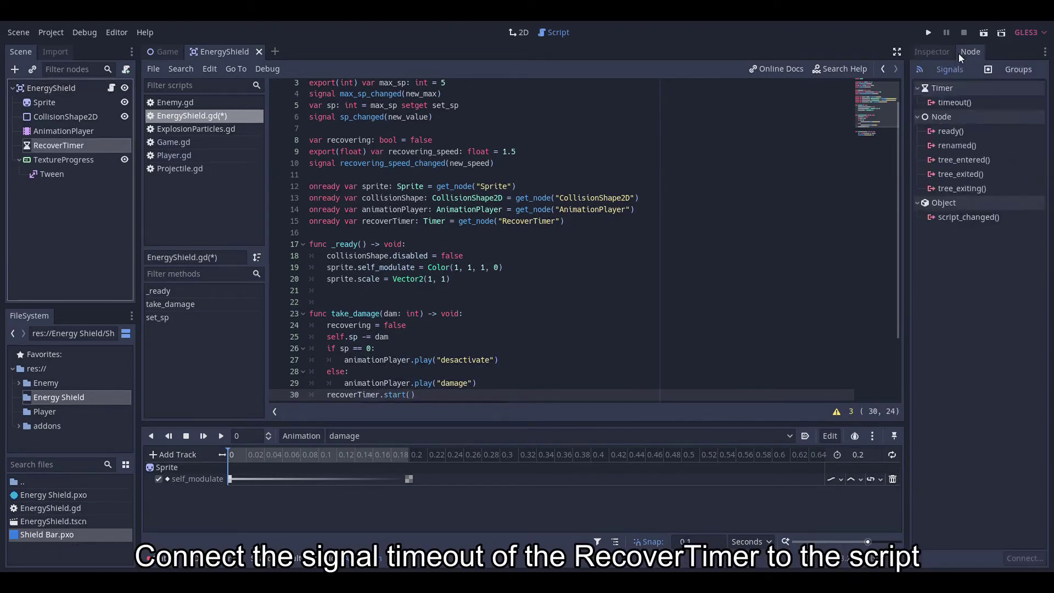
pyautogui.doubleClick(955, 102)
pyautogui.click(529, 421)
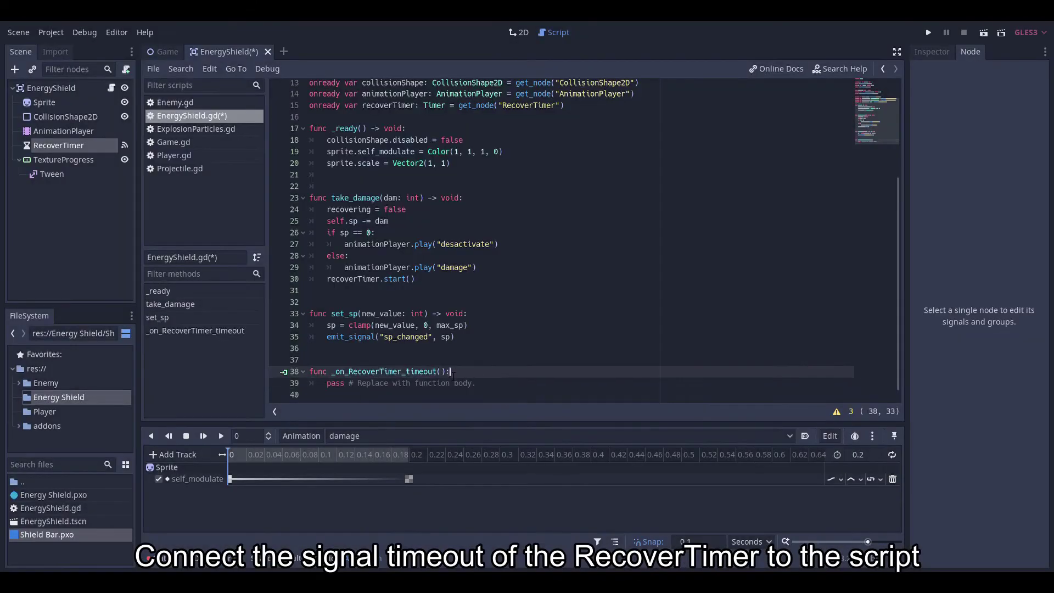
# In _on_RecoverTimer_timeout, play activate when sp is zero and set recovering to true.
pyautogui.write(' -> void')
pyautogui.moveTo(477, 384); pyautogui.dragTo(328, 384)
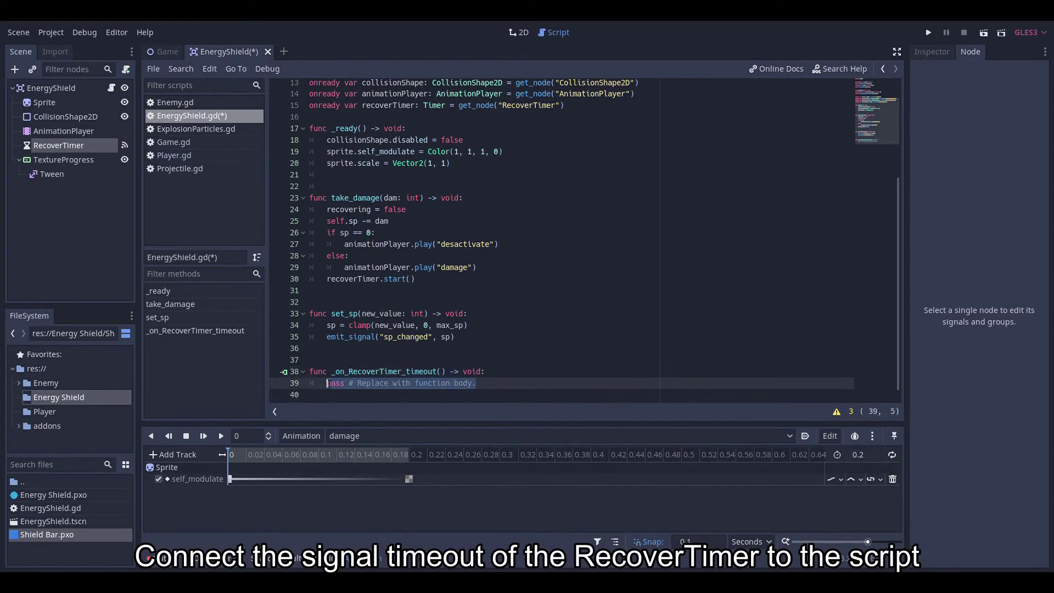
pyautogui.write('if sp == 0:')
pyautogui.press('Return')
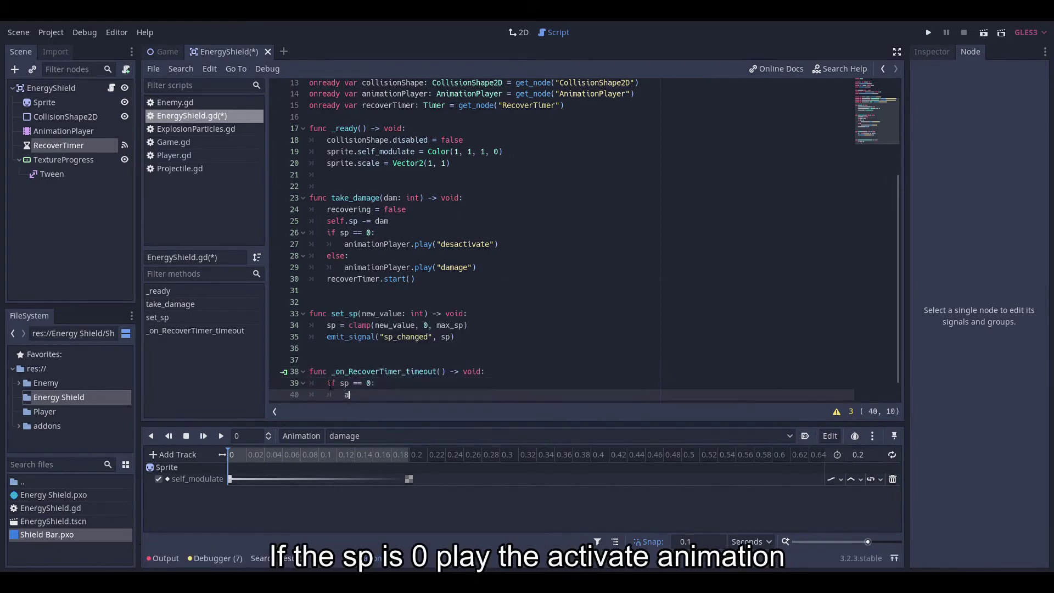
pyautogui.write('animationPlayer.play(')
pyautogui.press('Return')
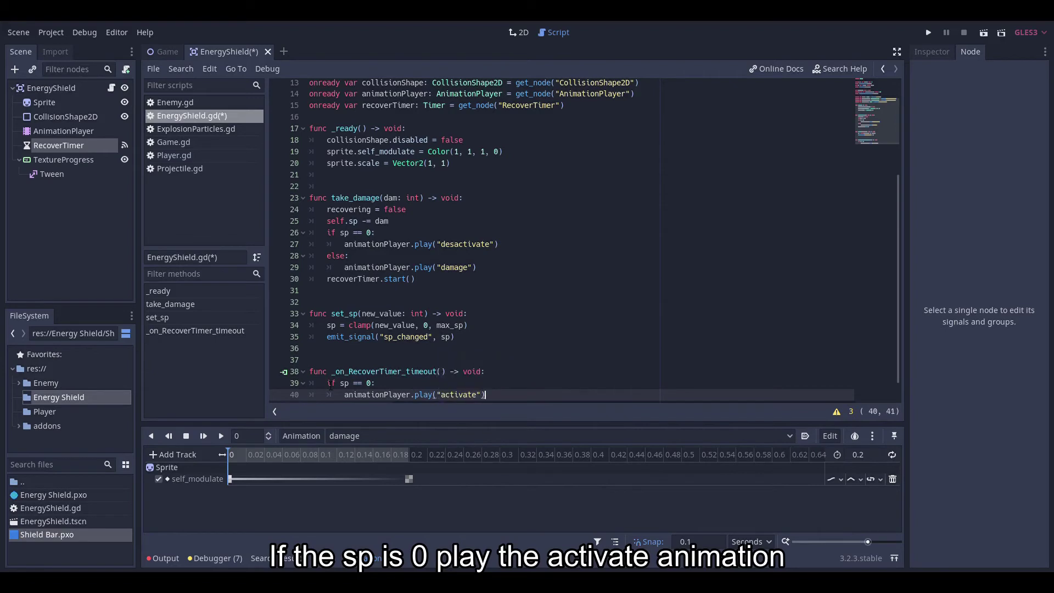
pyautogui.press('Return')
pyautogui.press('Return')
pyautogui.press('BackSpace')
pyautogui.write('recov')
pyautogui.press('Return')
pyautogui.write('= true')
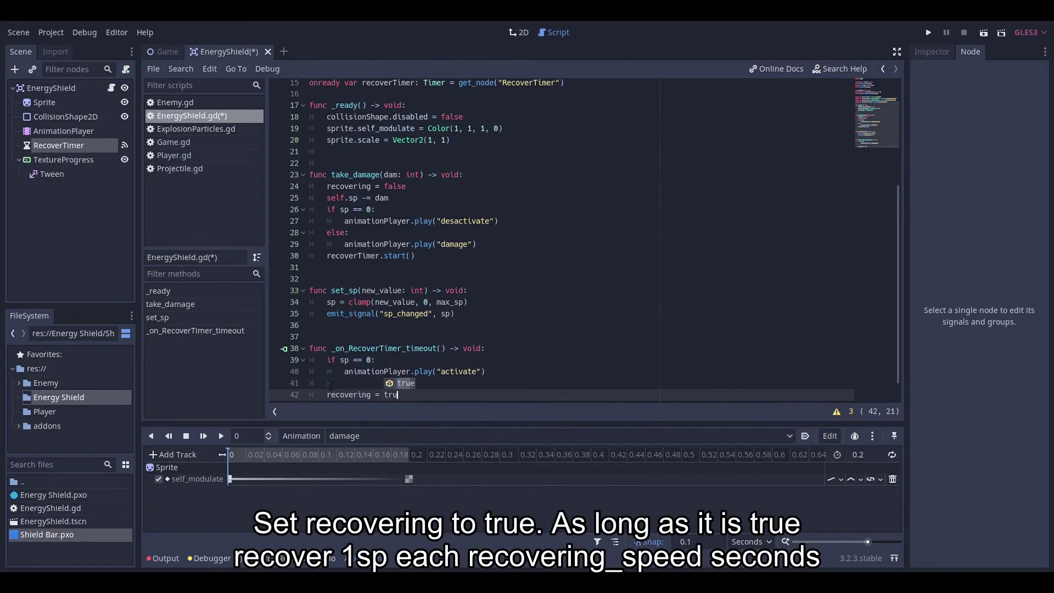
# Add a while recovering loop adding 1 sp, stopping at max_sp, waiting recovering_speed seconds each pass.
pyautogui.press('Return')
pyautogui.write('while r')
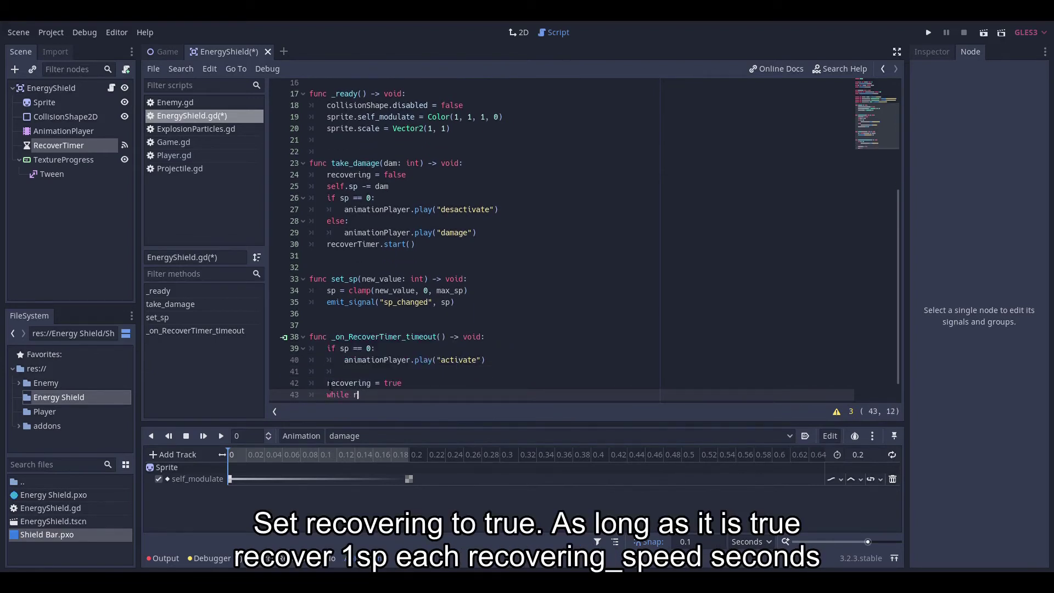
pyautogui.write('ecovering')
pyautogui.press('Return')
pyautogui.write(':')
pyautogui.press('Return')
pyautogui.write('s')
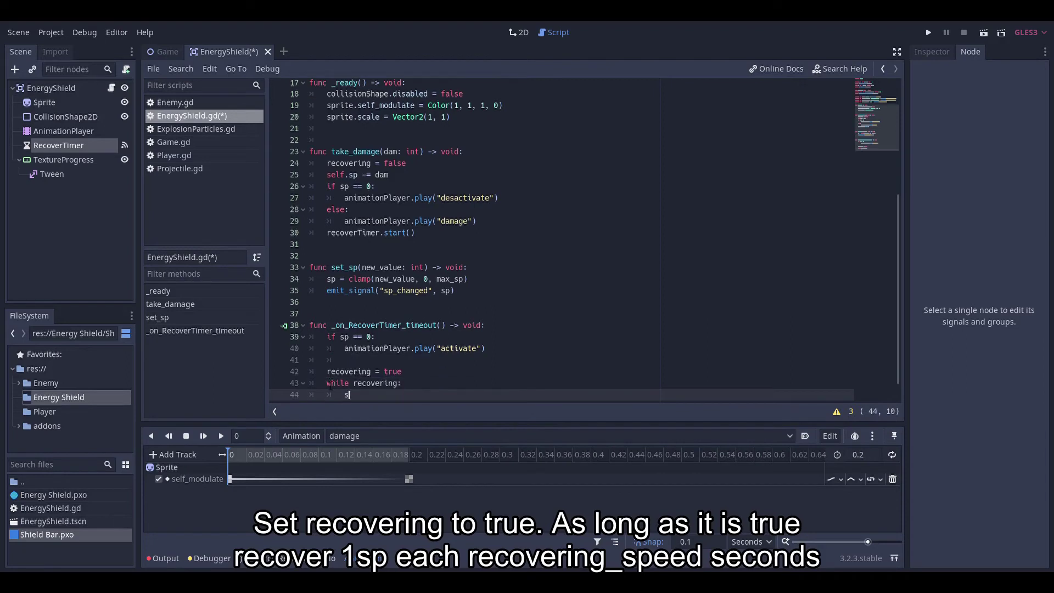
pyautogui.write('elf.sp += 1')
pyautogui.press('Return')
pyautogui.write('if sp == max_sp')
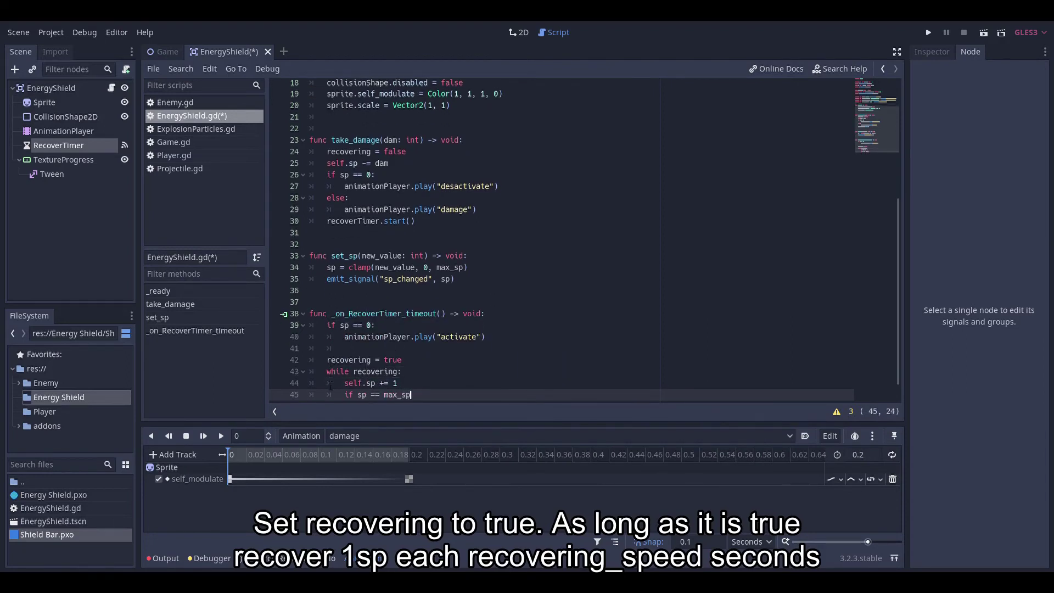
pyautogui.write(':')
pyautogui.press('Return')
pyautogui.write('recovering = fa')
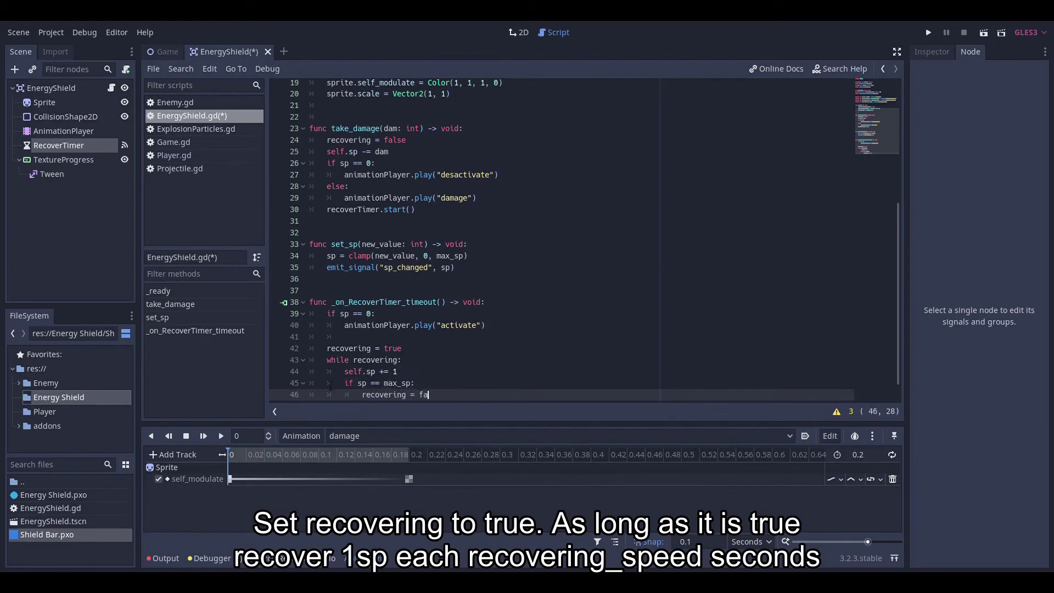
pyautogui.write('lse')
pyautogui.press('Return')
pyautogui.press('BackSpace')
pyautogui.write('yield(')
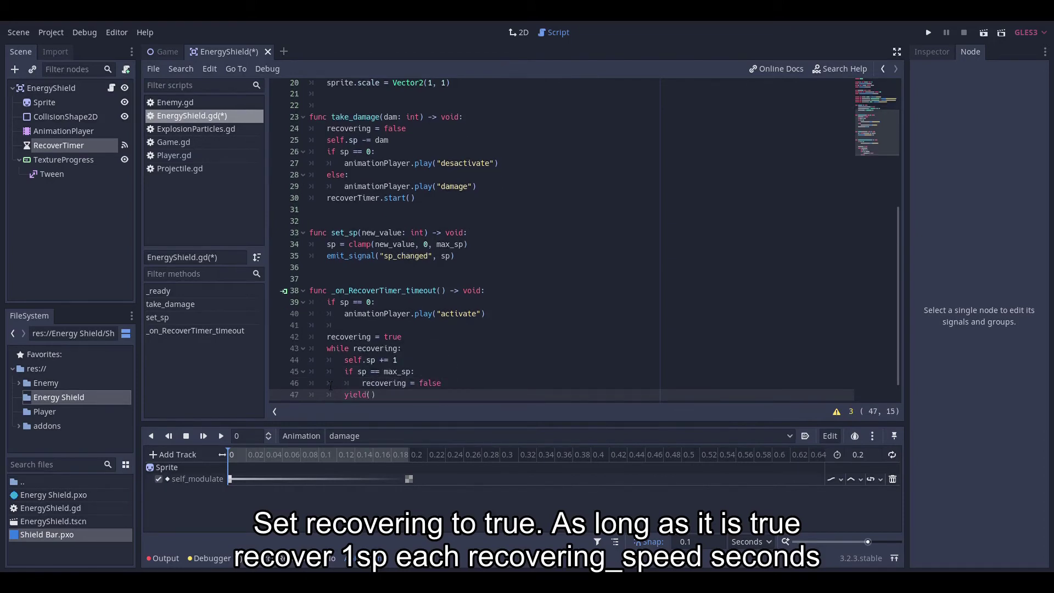
pyautogui.write('get_tree().create_timer(')
pyautogui.write('recovering_speed), ')
pyautogui.write('"')
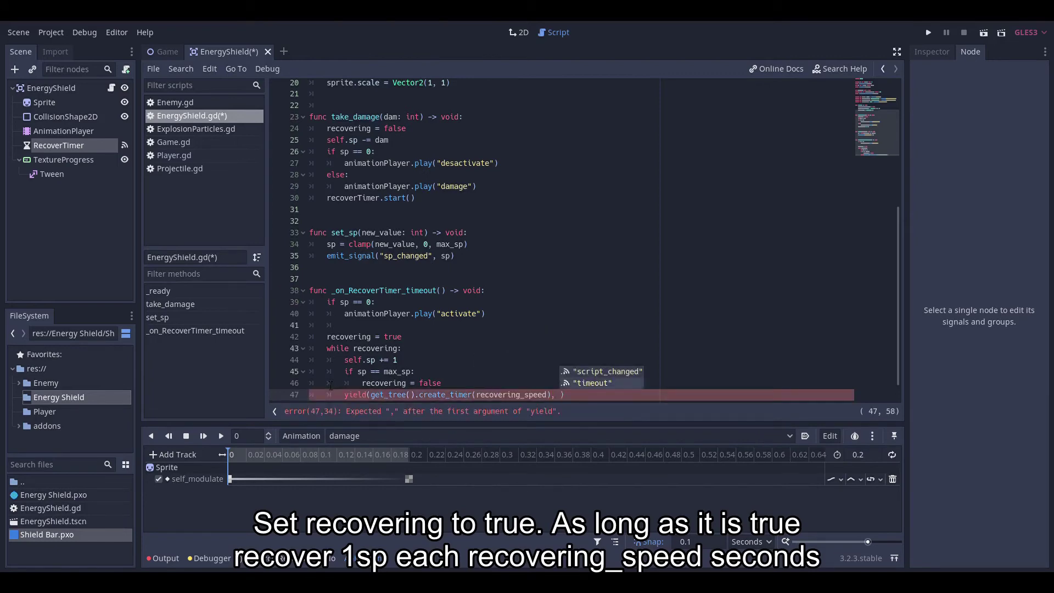
pyautogui.write('timeout"')
# In _ready, connect the parent's receive_damage signal to _on_parent_receive_damage.
pyautogui.scroll(4, 868, 127)
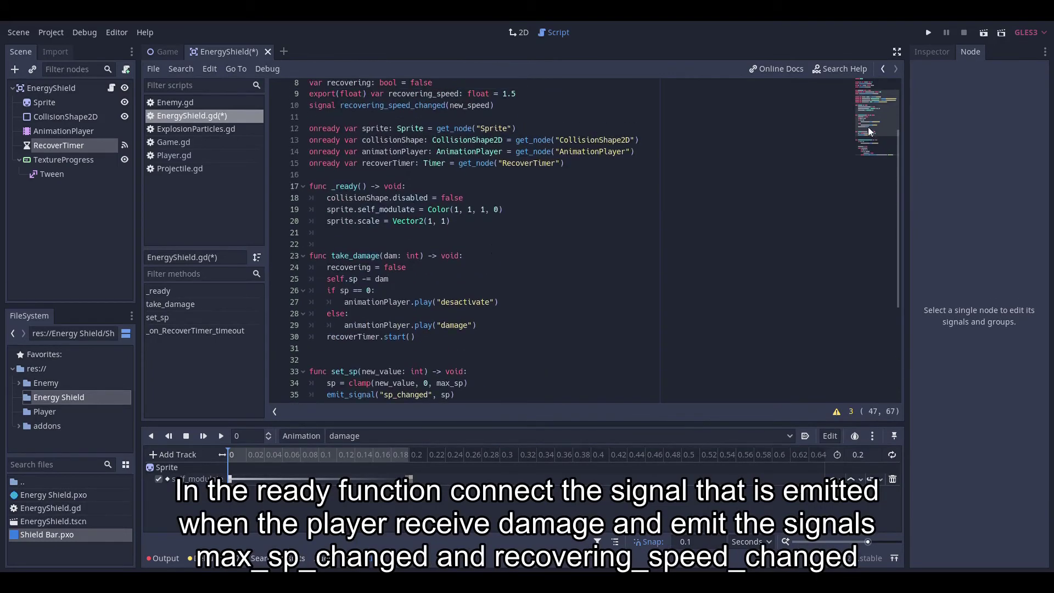
pyautogui.click(469, 226)
pyautogui.press('Return')
pyautogui.press('Return')
pyautogui.write('get_parent().')
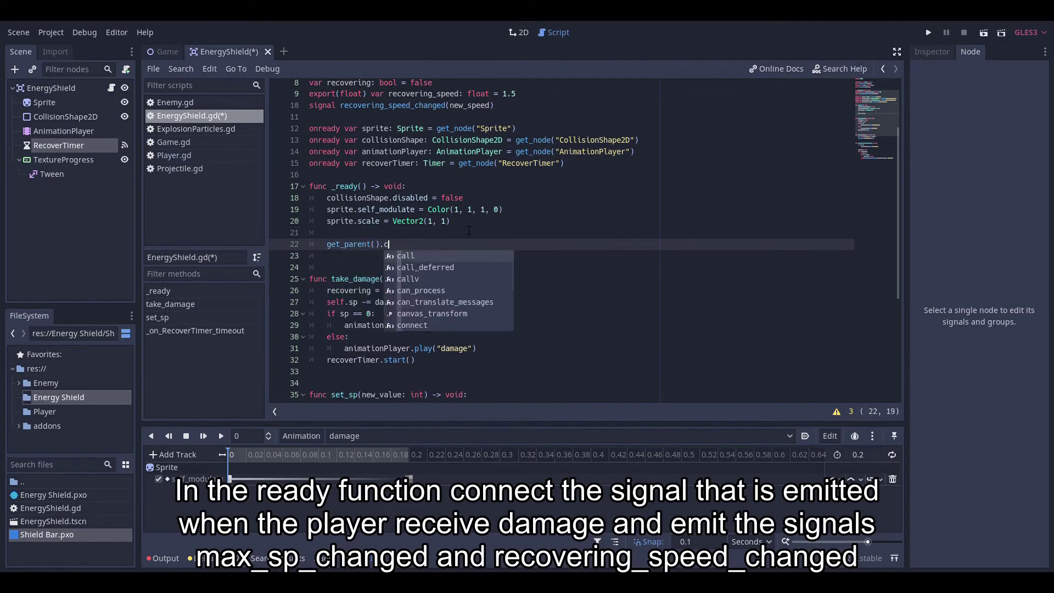
pyautogui.write('connect("receive_damage')
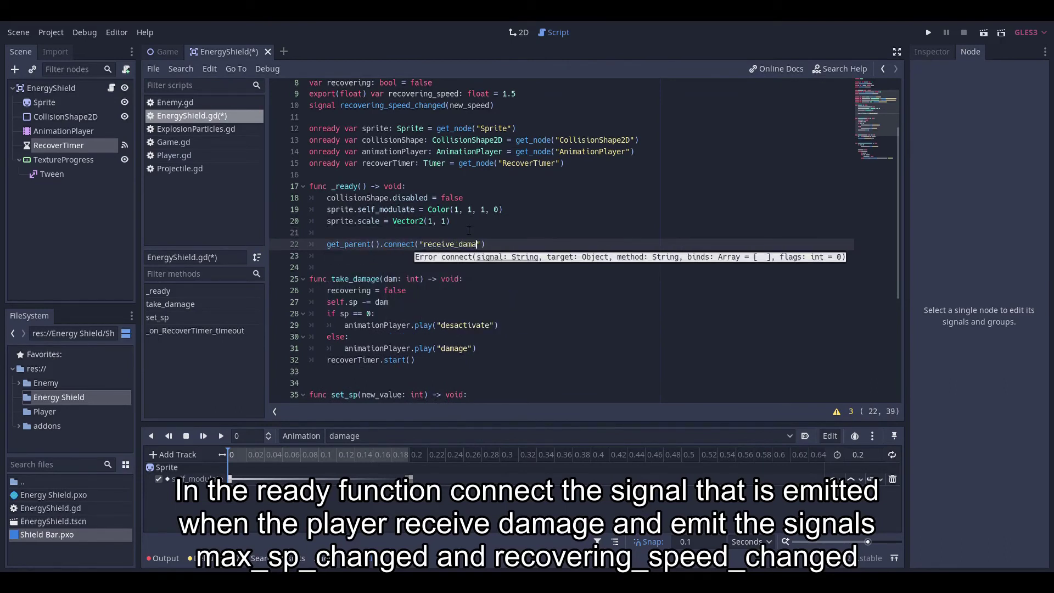
pyautogui.write('", self, "')
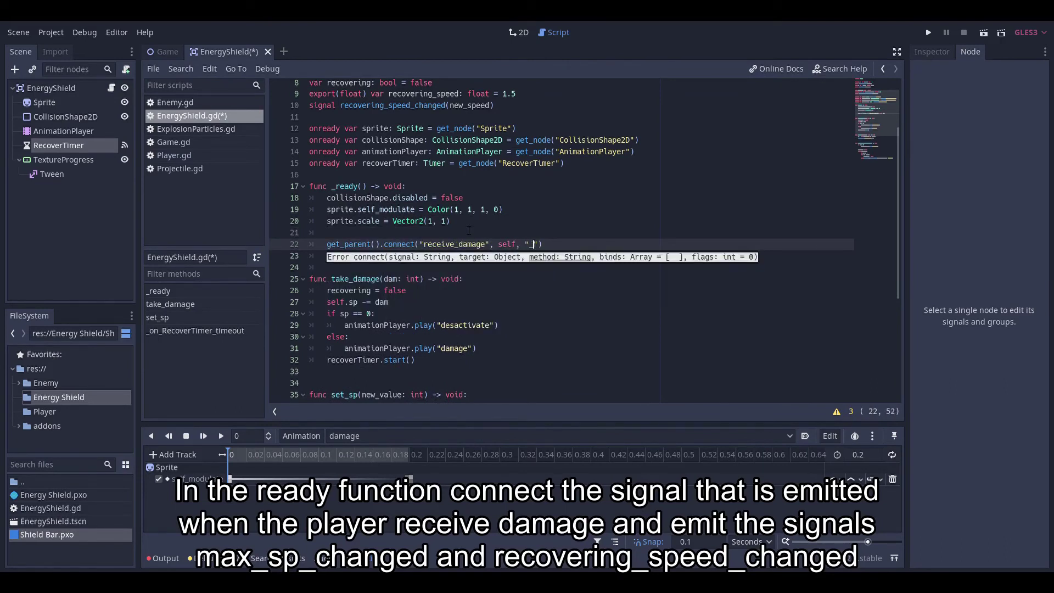
pyautogui.write('_on_parent_receive_damage')
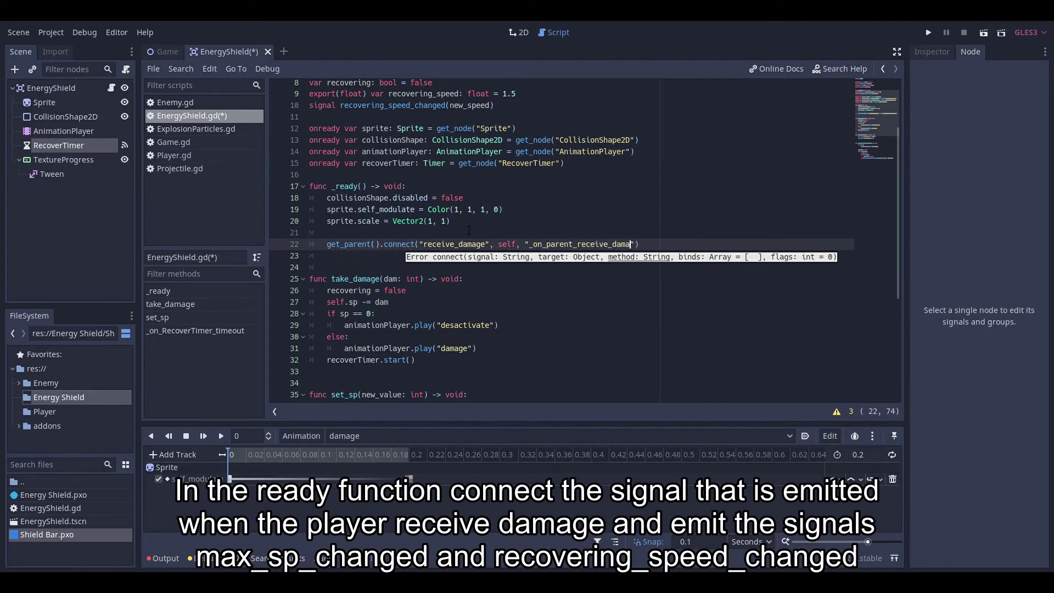
pyautogui.press('End')
pyautogui.press('Return')
pyautogui.press('Return')
# Emit max_sp_changed with max_sp and recovering_speed_changed with recovering_speed.
pyautogui.write('emi')
pyautogui.press('Return')
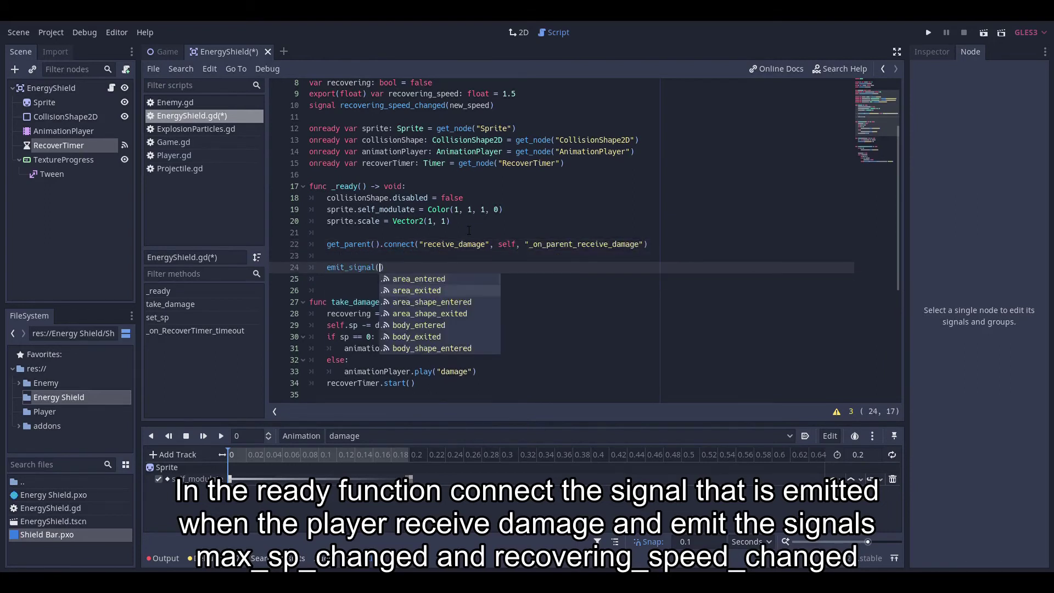
pyautogui.press('Return')
pyautogui.write(', max')
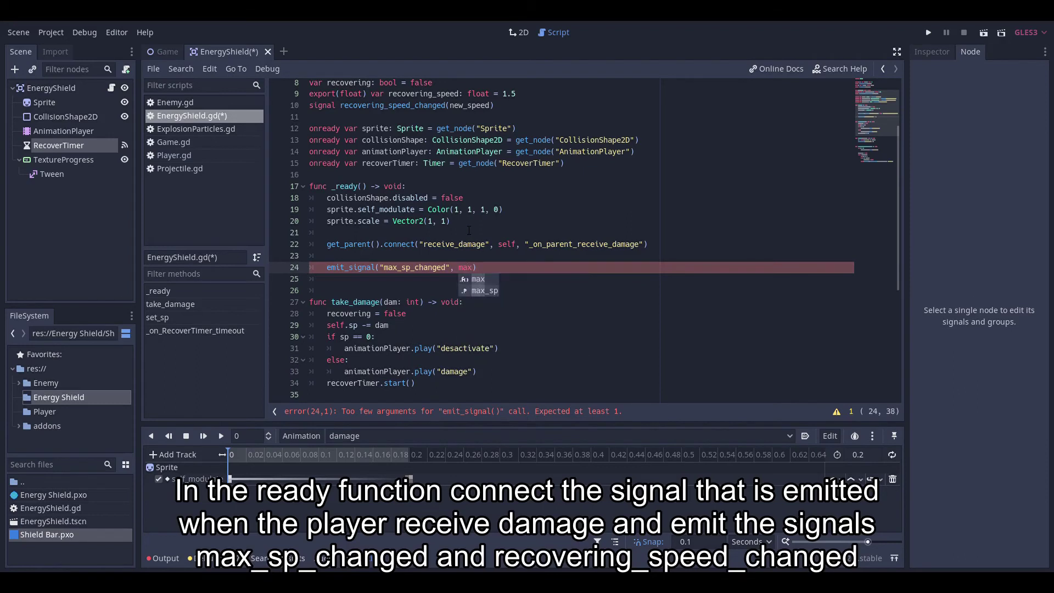
pyautogui.write('_sp')
pyautogui.press('End')
pyautogui.press('Return')
pyautogui.write('emi')
pyautogui.press('Return')
pyautogui.write('rec')
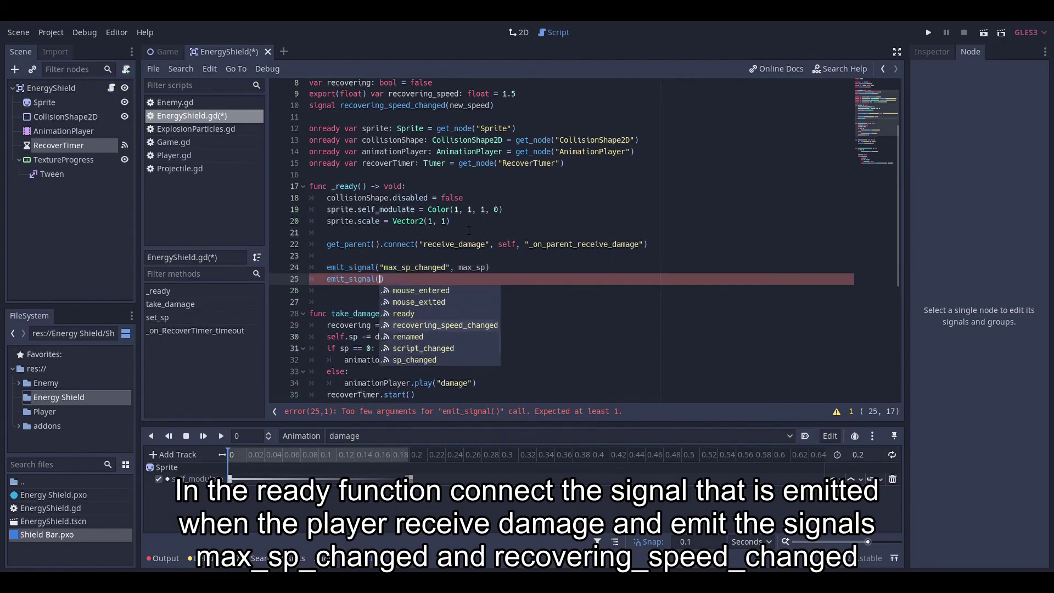
pyautogui.press('Return')
pyautogui.write(', recover')
pyautogui.press('Return')
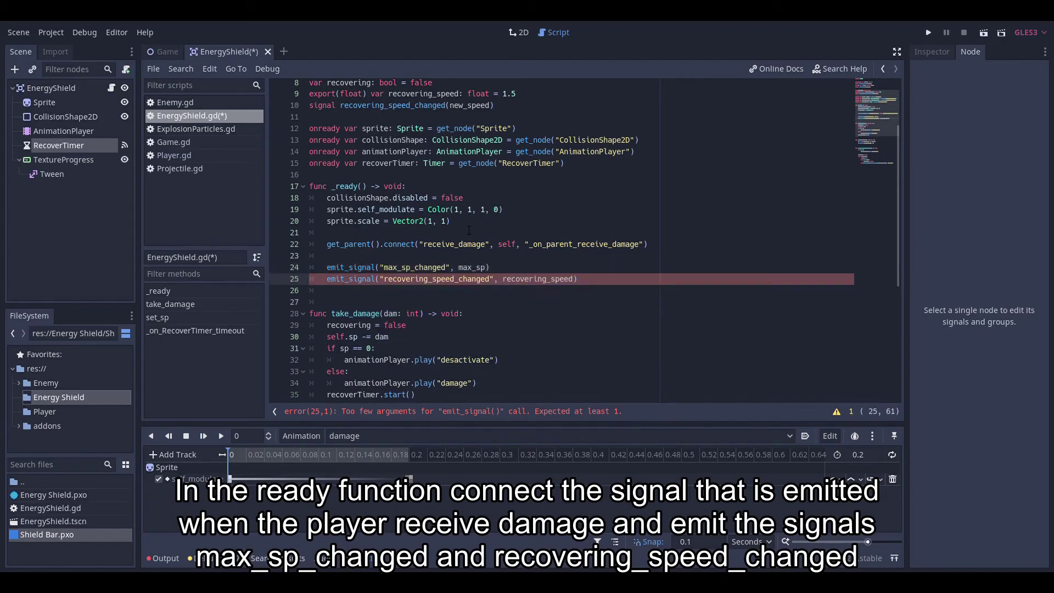
pyautogui.doubleClick(583, 244)
pyautogui.hotkey('ctrl', 'c')
pyautogui.scroll(-6, 874, 352)
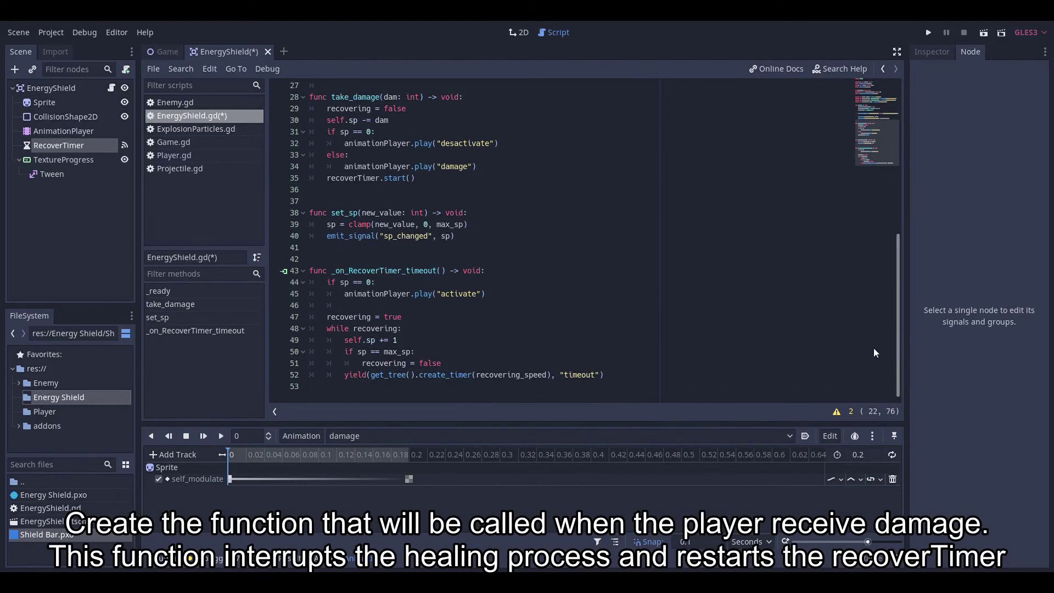
# Append _on_parent_receive_damage() -> void with recovering = false and recoverTimer.start(), then save.
pyautogui.click(674, 378)
pyautogui.press('Return')
pyautogui.press('Return')
pyautogui.press('Down')
pyautogui.hotkey('ctrl', 'v')
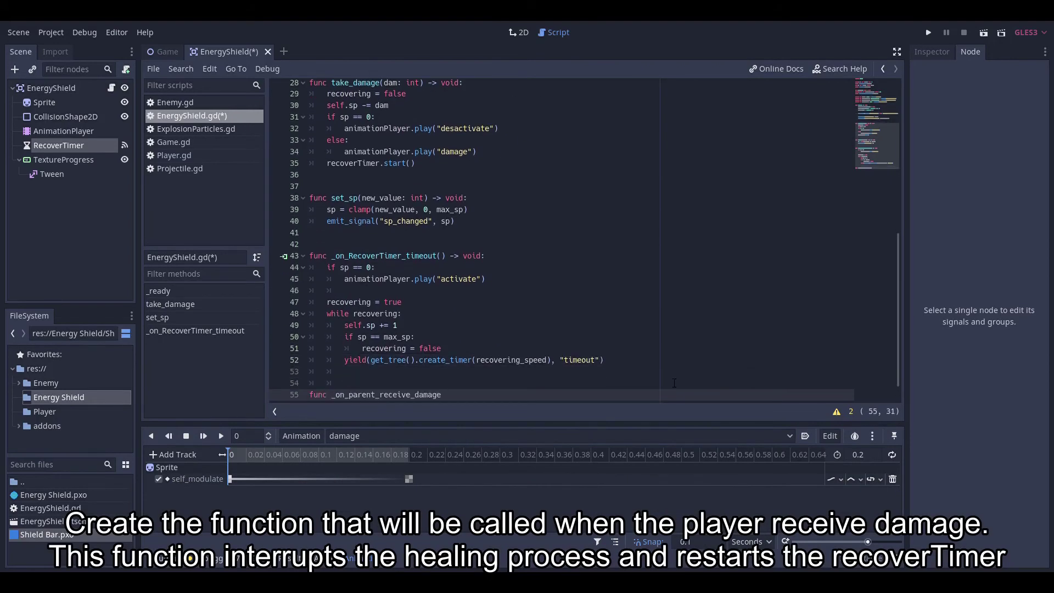
pyautogui.write('void:')
pyautogui.press('Return')
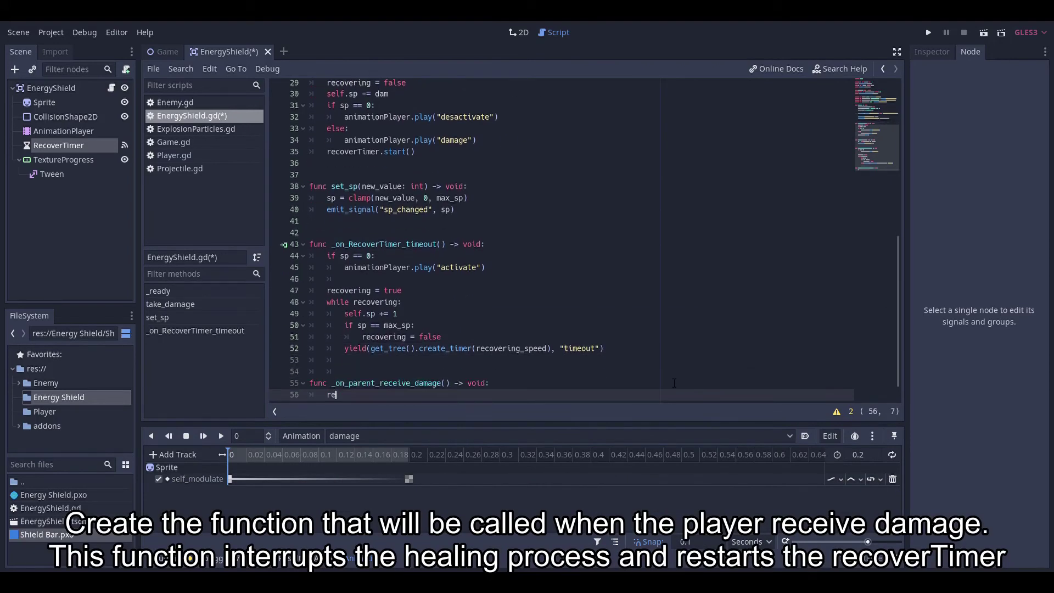
pyautogui.write('recovering = false')
pyautogui.press('Return')
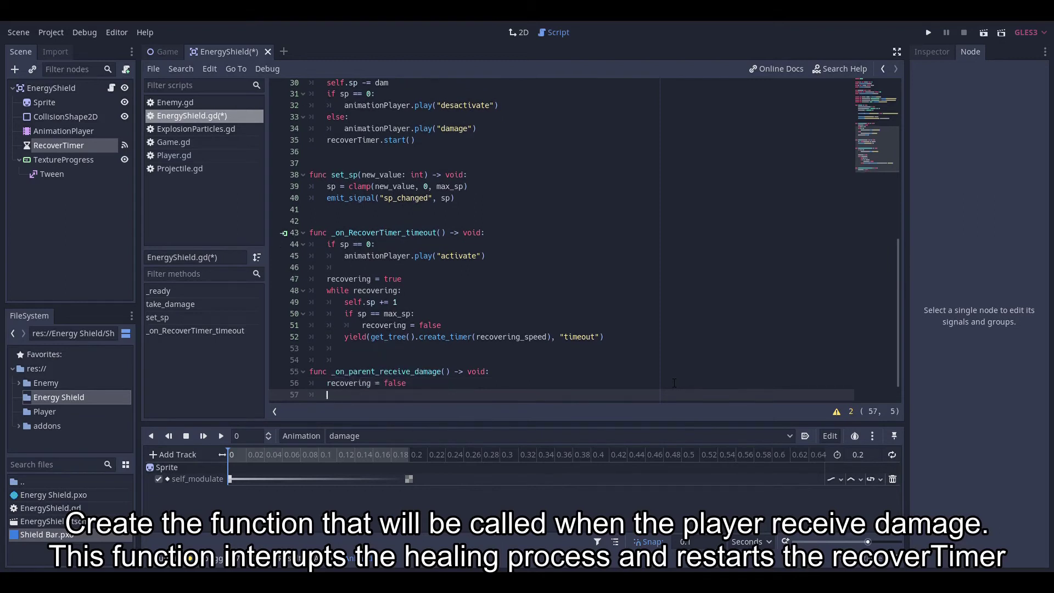
pyautogui.write('recoverTimer.')
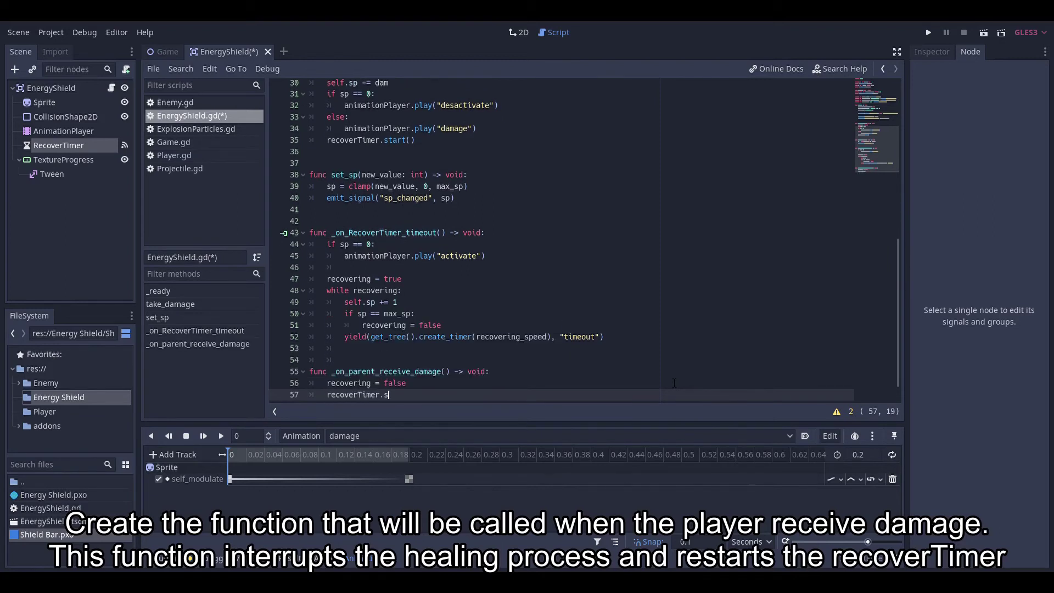
pyautogui.write('start(')
pyautogui.hotkey('ctrl', 's')
pyautogui.click(428, 403)
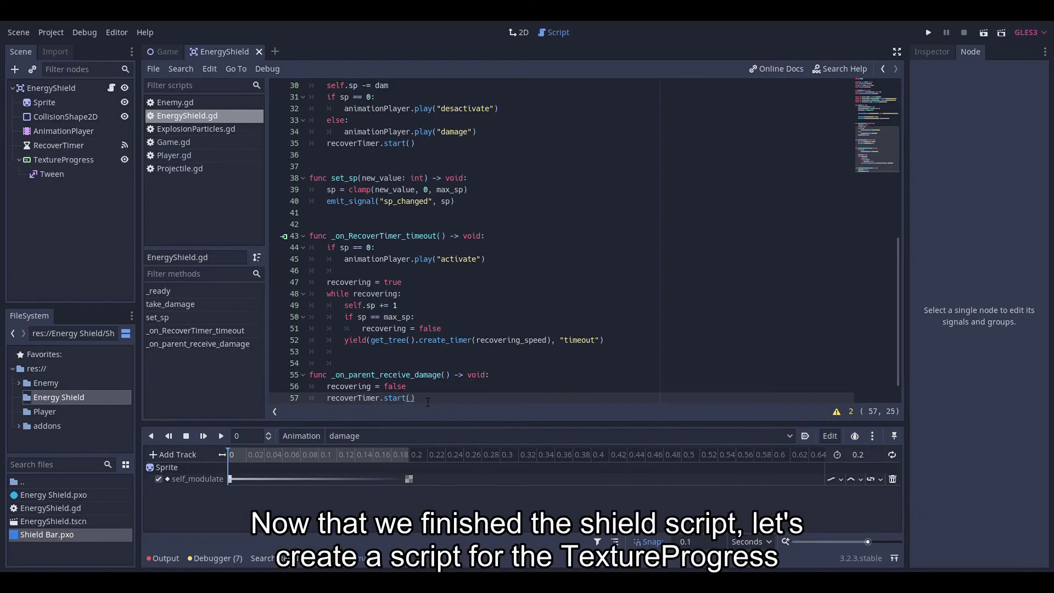
# Attach a new TextureProgress.gd script to the TextureProgress node.
pyautogui.click(67, 160)
pyautogui.click(126, 70)
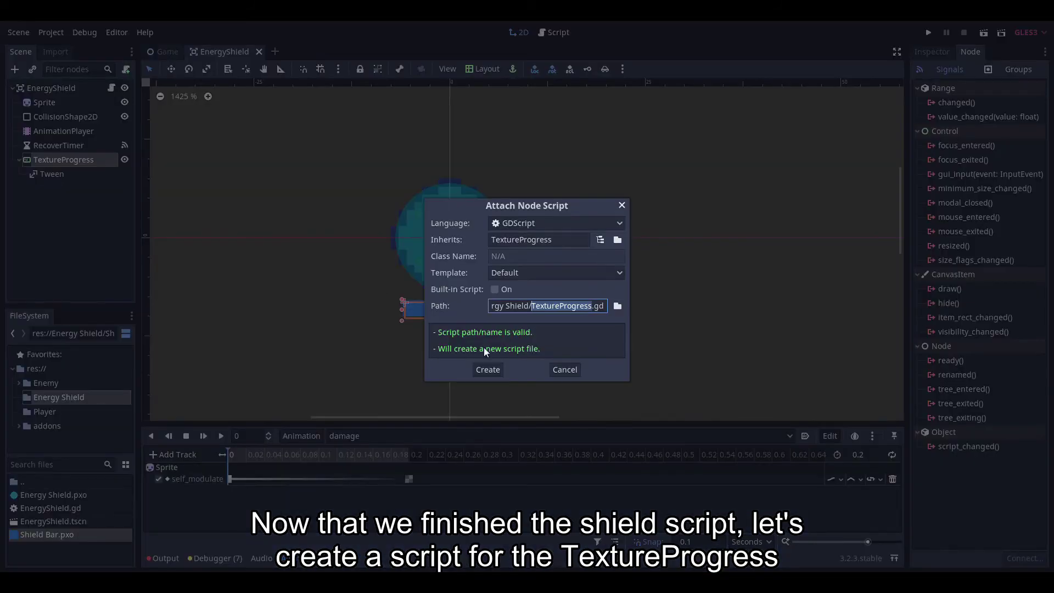
pyautogui.click(493, 372)
# Replace the template with percentage_per_sp and speed floats at 0.0 and an onready tween = get_node("Tween").
pyautogui.moveTo(358, 264); pyautogui.dragTo(308, 107)
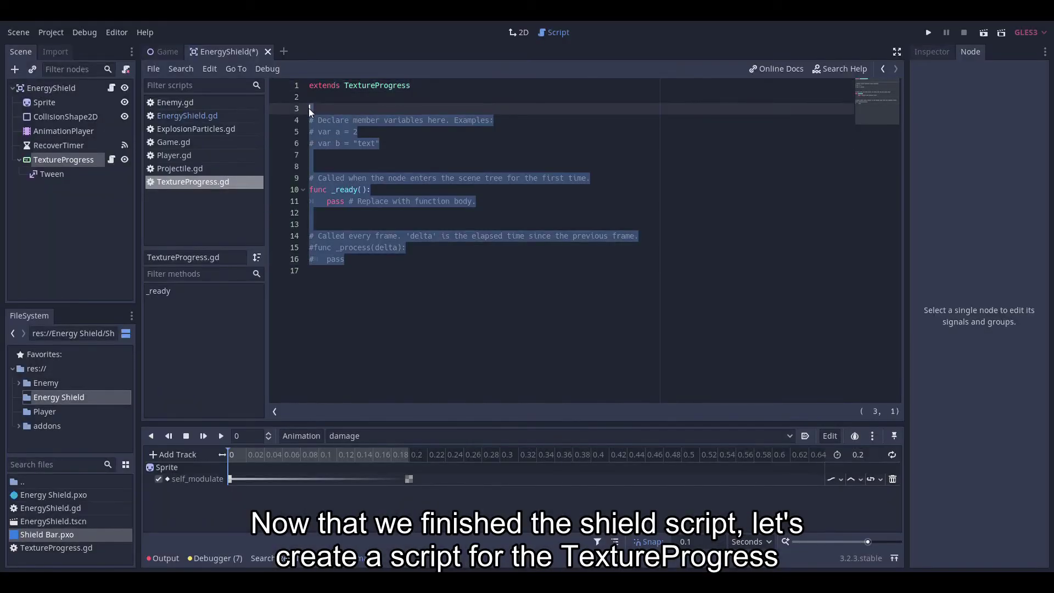
pyautogui.write('var percentage')
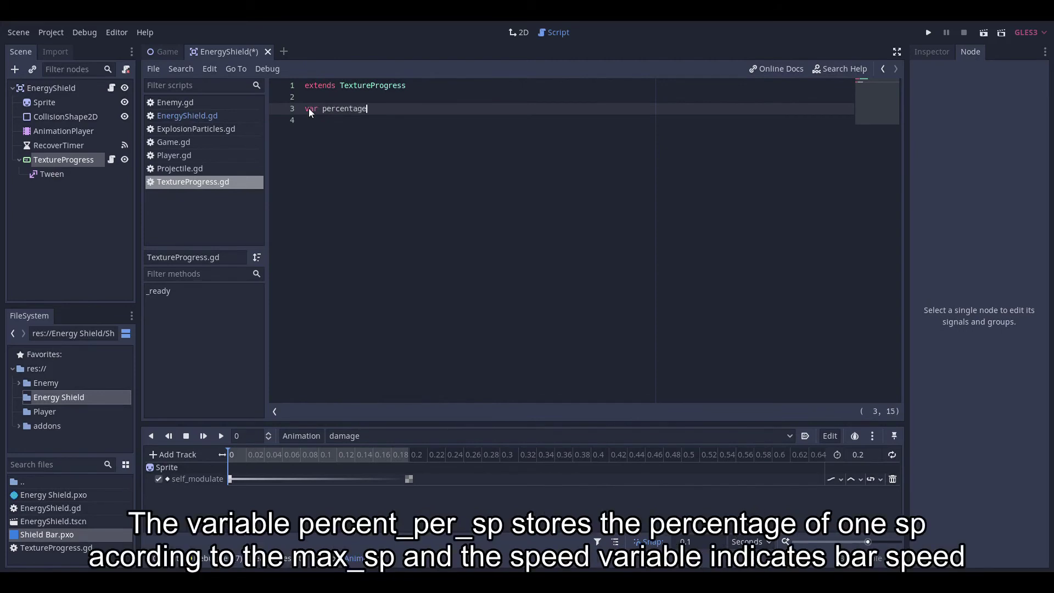
pyautogui.write('_per_sp: ')
pyautogui.write('float = ')
pyautogui.write('0.0')
pyautogui.press('Return')
pyautogui.write('var sp')
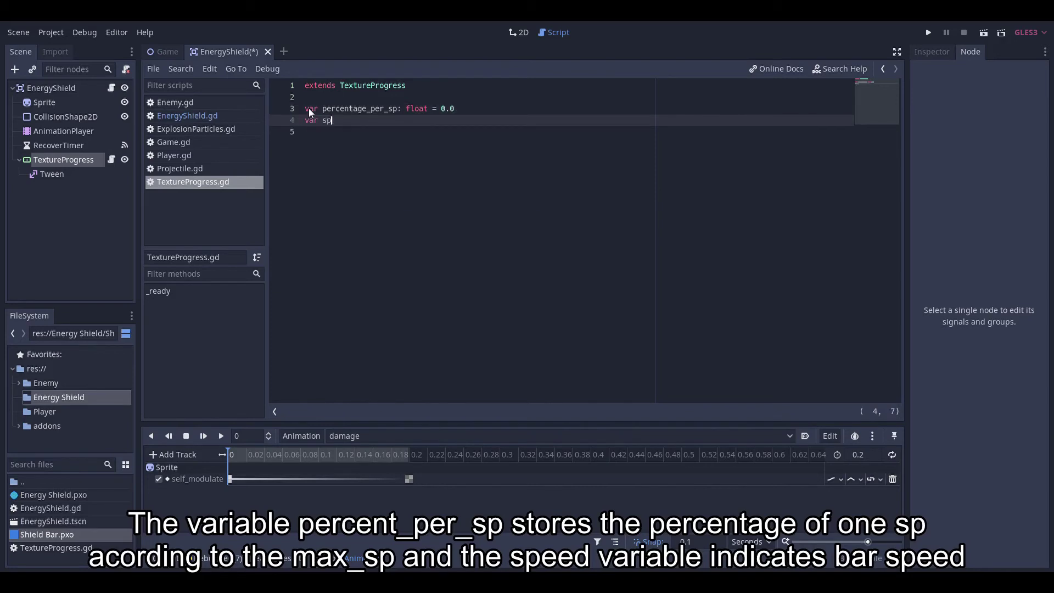
pyautogui.write('t')
pyautogui.press('Return')
pyautogui.press('Return')
pyautogui.write('onready')
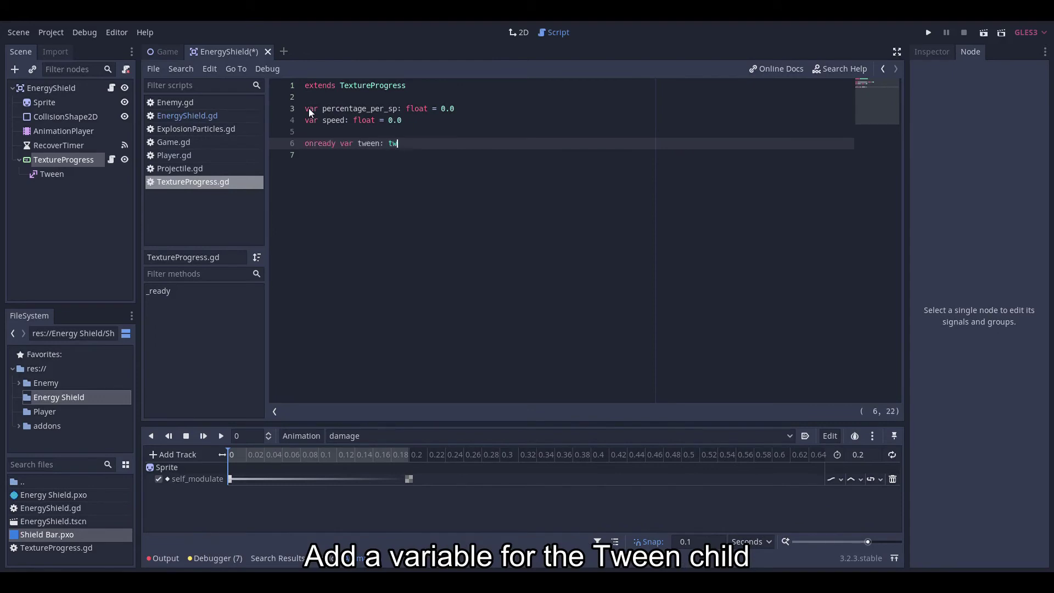
pyautogui.press('Return')
pyautogui.write('ge')
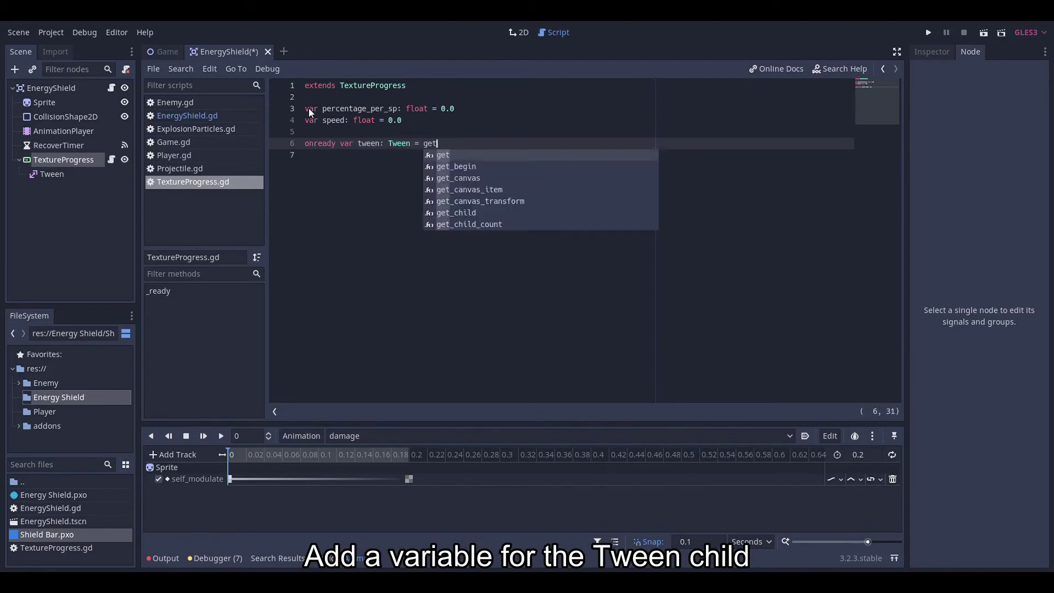
pyautogui.write('t_no')
pyautogui.press('Return')
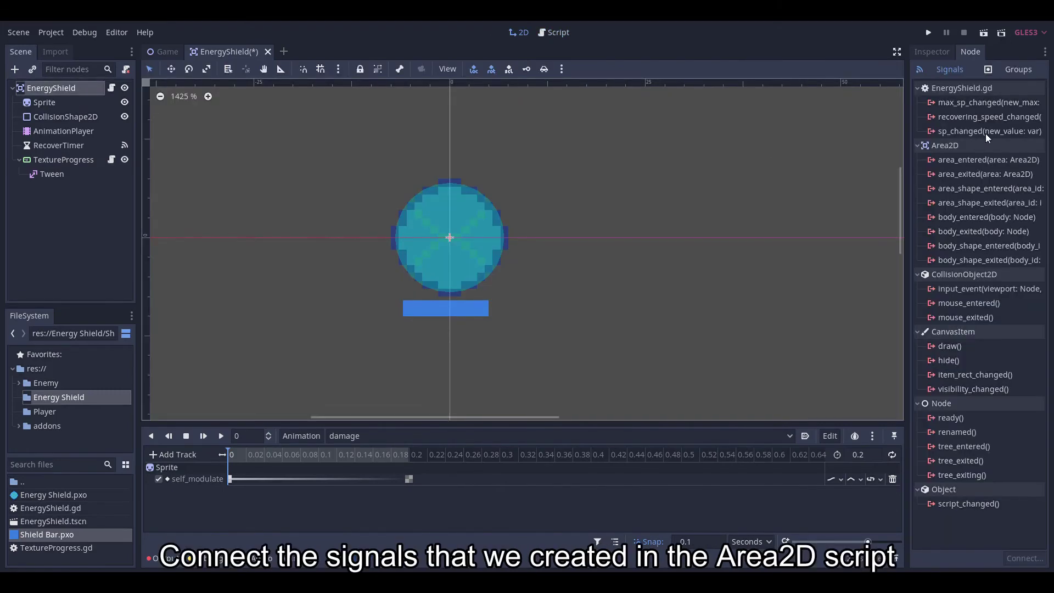
# Connect EnergyShield's sp_changed, recovering_speed_changed and max_sp_changed signals to TextureProgress.
pyautogui.doubleClick(988, 133)
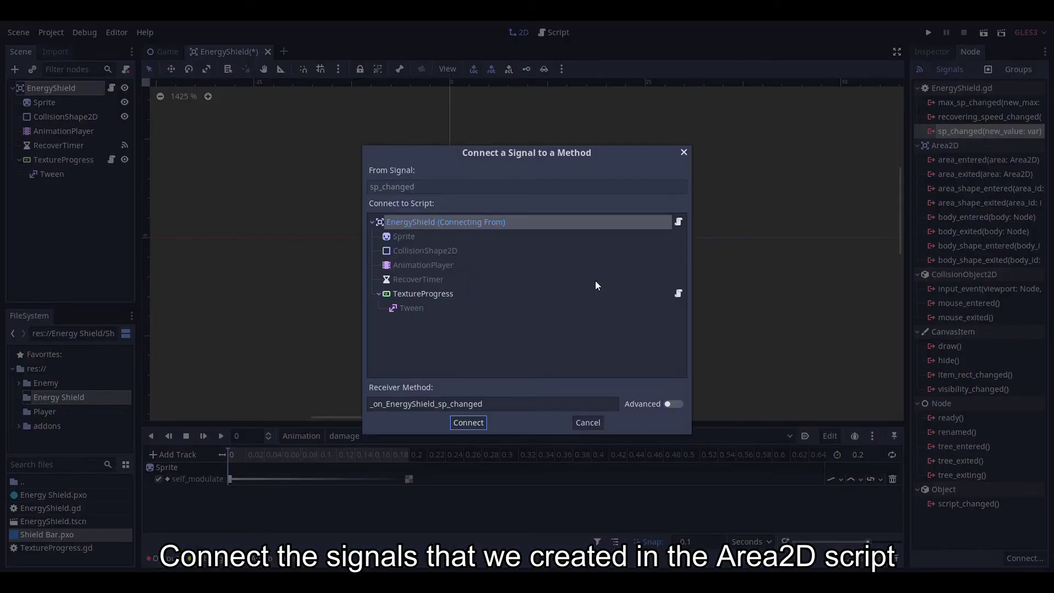
pyautogui.click(441, 291)
pyautogui.click(469, 421)
pyautogui.click(82, 87)
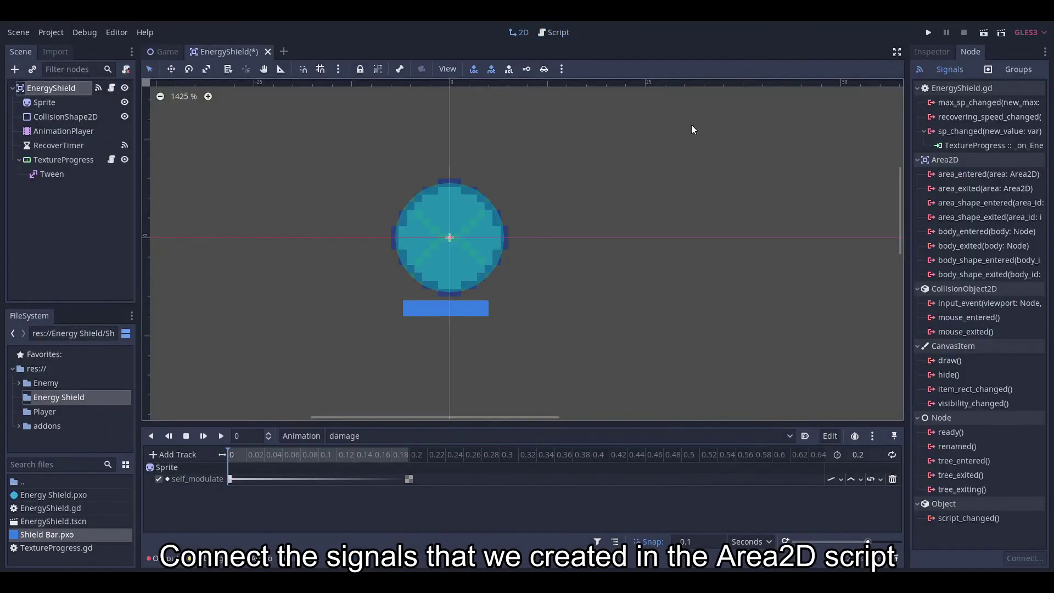
pyautogui.doubleClick(1034, 118)
pyautogui.doubleClick(443, 297)
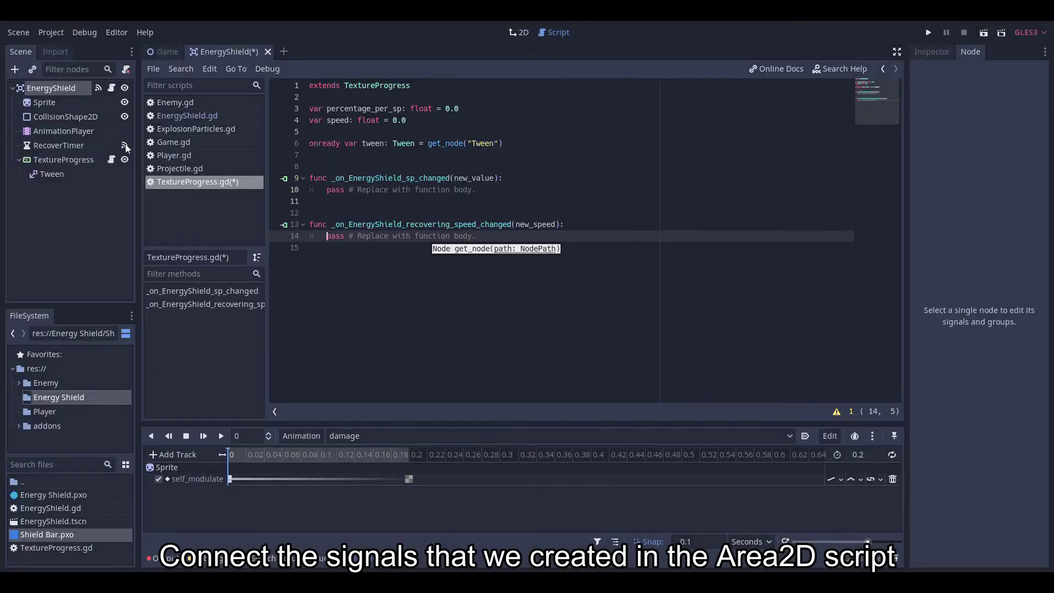
pyautogui.click(98, 88)
pyautogui.doubleClick(989, 101)
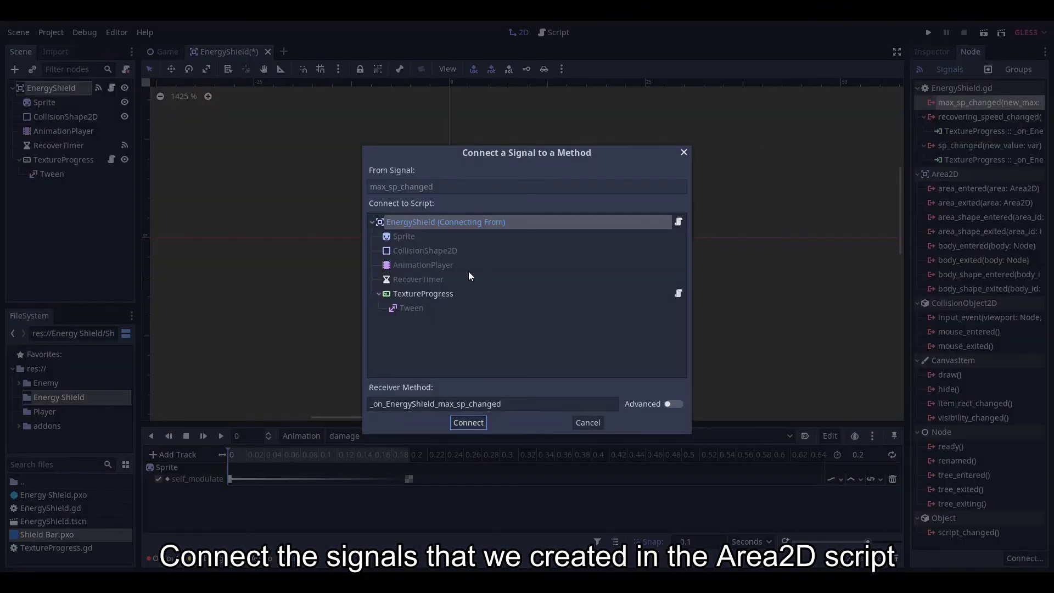
pyautogui.doubleClick(454, 294)
# Type the handler parameters as int, float and int, each returning void.
pyautogui.click(504, 275)
pyautogui.write(': int)')
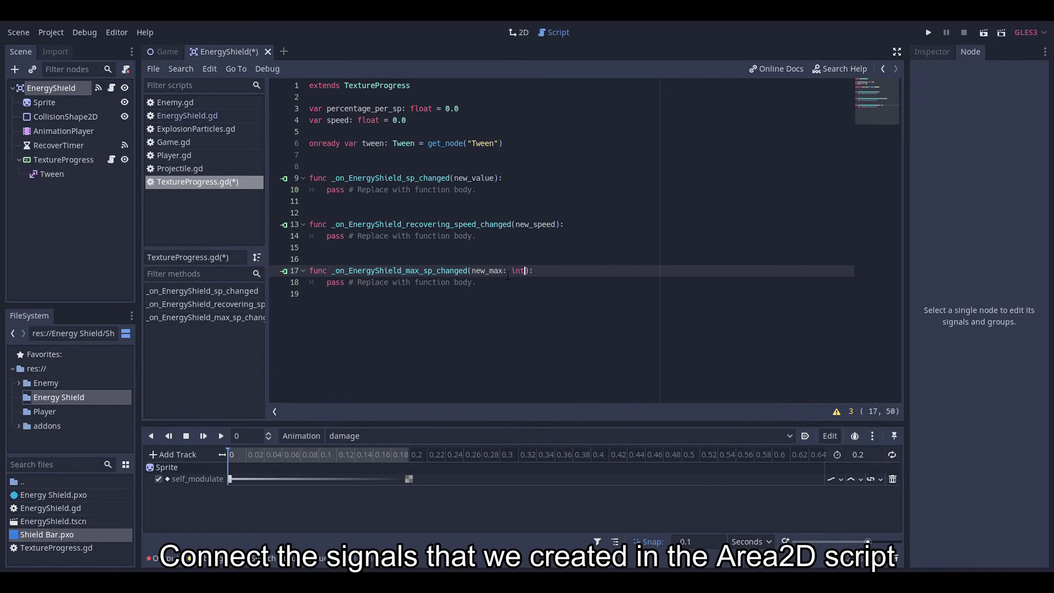
pyautogui.write(' -> void')
pyautogui.click(560, 228)
pyautogui.write('float) -> ')
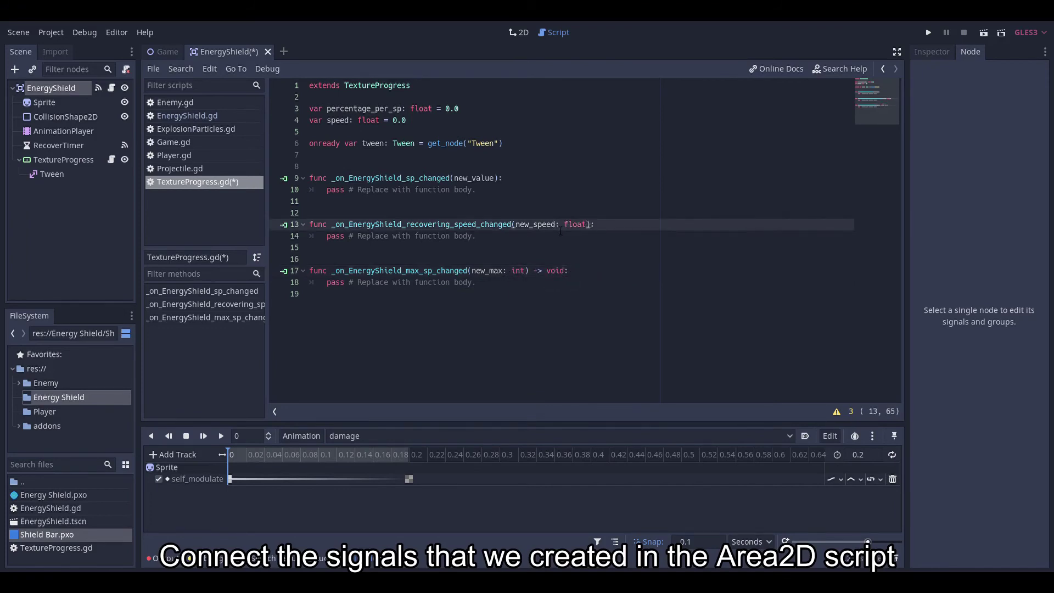
pyautogui.write('void')
pyautogui.click(496, 178)
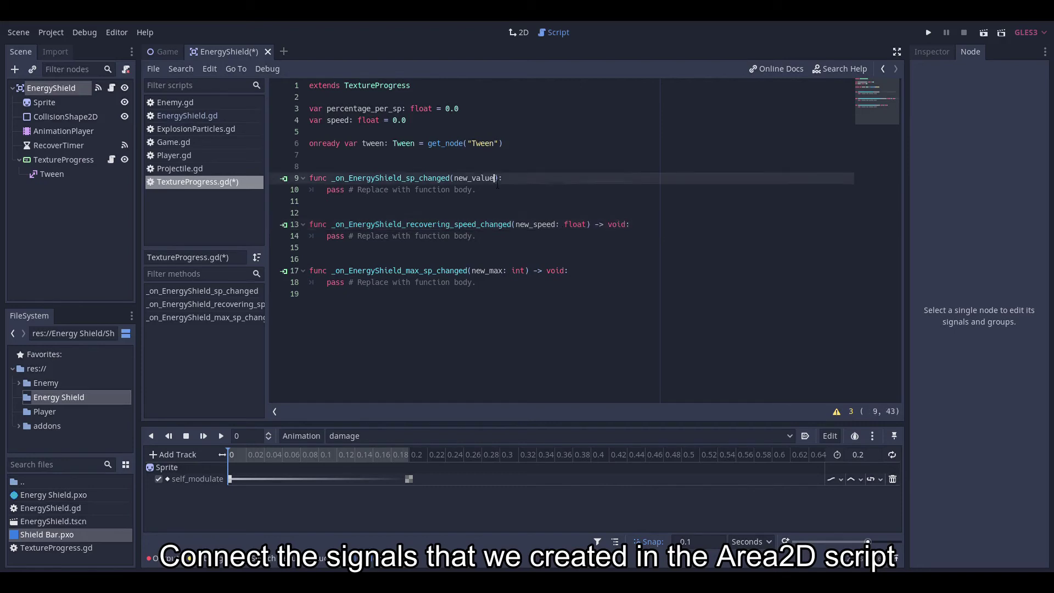
pyautogui.write(': int) -> v')
pyautogui.write('oid')
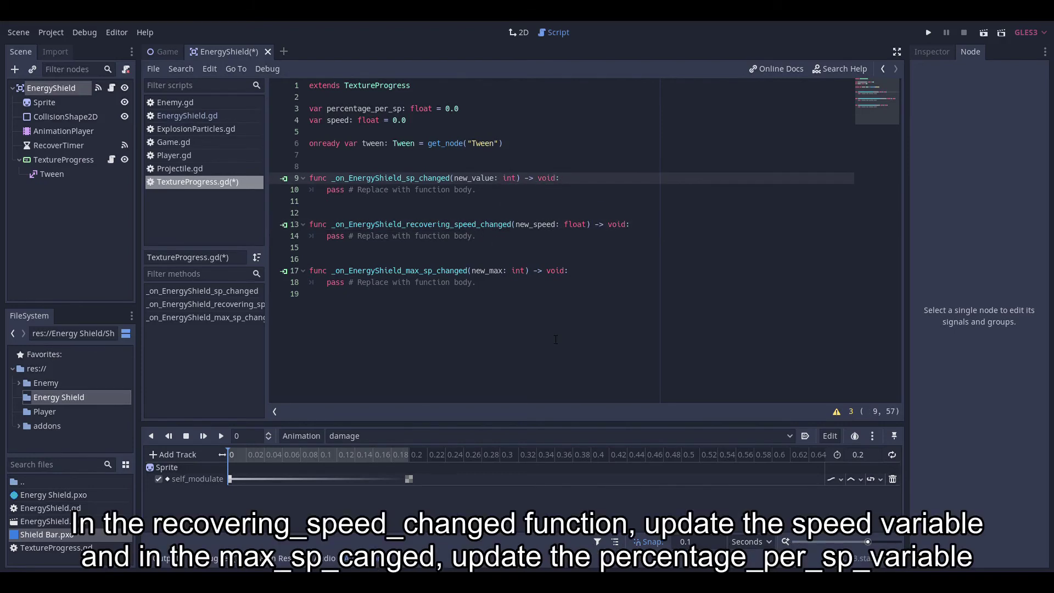
# Set speed from sp in the speed handler, and percentage_per_sp = round(100.0/new_max) in max_sp_changed.
pyautogui.moveTo(489, 238); pyautogui.dragTo(336, 245)
pyautogui.write('speed = new')
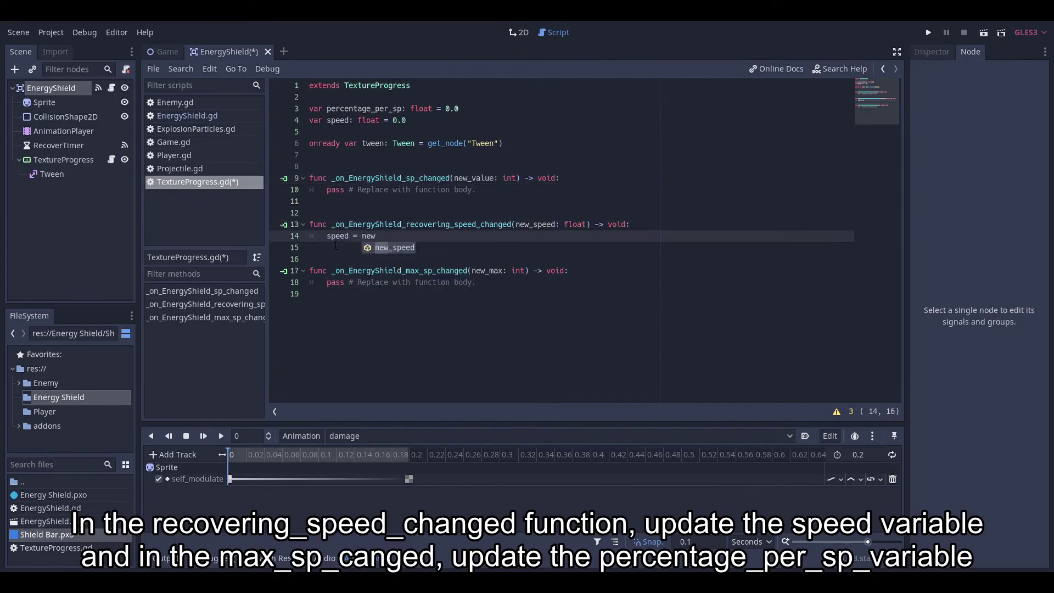
pyautogui.press('Return')
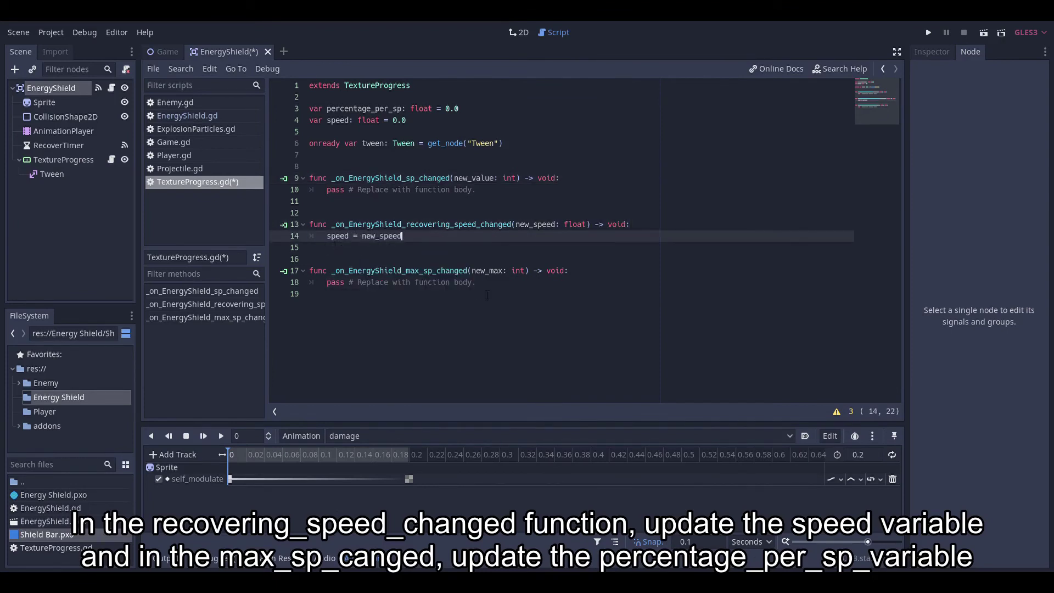
pyautogui.moveTo(476, 282); pyautogui.dragTo(334, 293)
pyautogui.write('percentage_per_sp = r')
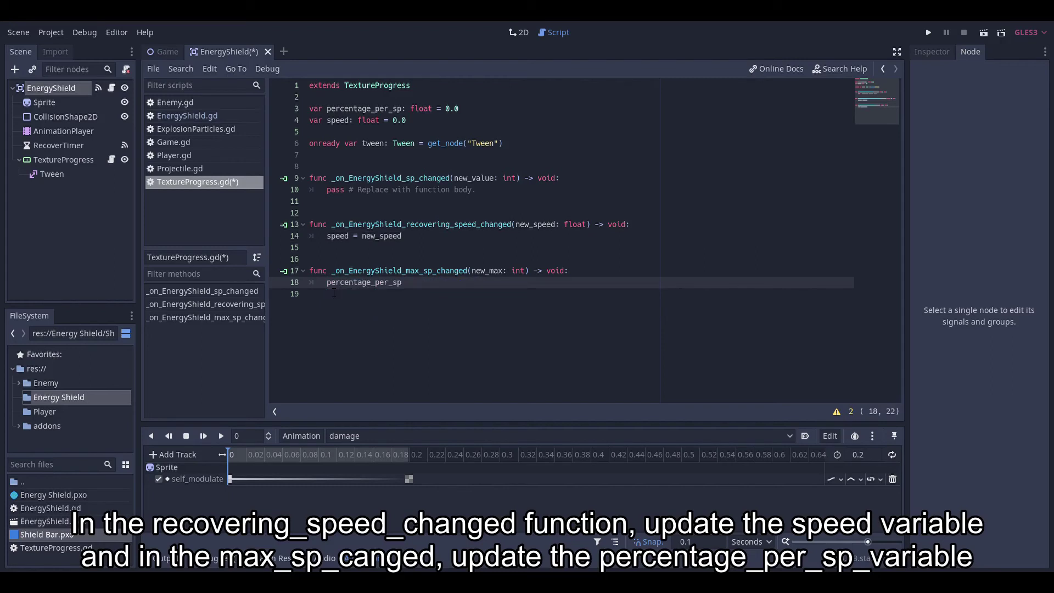
pyautogui.write('oun')
pyautogui.press('Return')
pyautogui.write('100.0/')
pyautogui.write('new_m')
# Add an _enter_tree() -> void function below the tween declaration that calls hide().
pyautogui.click(515, 144)
pyautogui.press('Return')
pyautogui.press('Return')
pyautogui.press('Return')
pyautogui.press('Up')
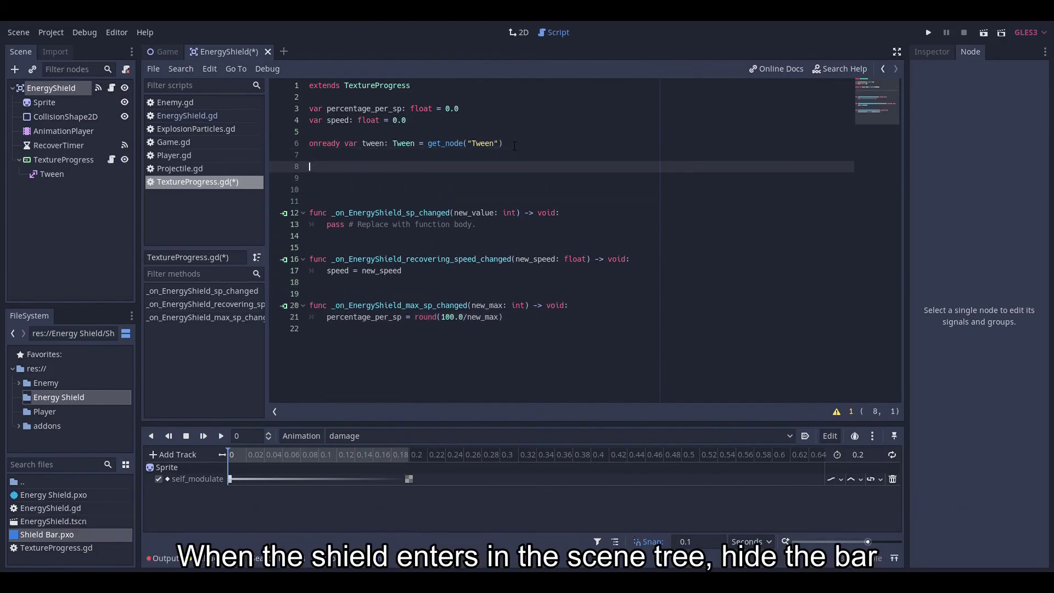
pyautogui.write('func _e')
pyautogui.press('Return')
pyautogui.write('> void:')
pyautogui.press('Return')
pyautogui.write('hide')
pyautogui.press('Return')
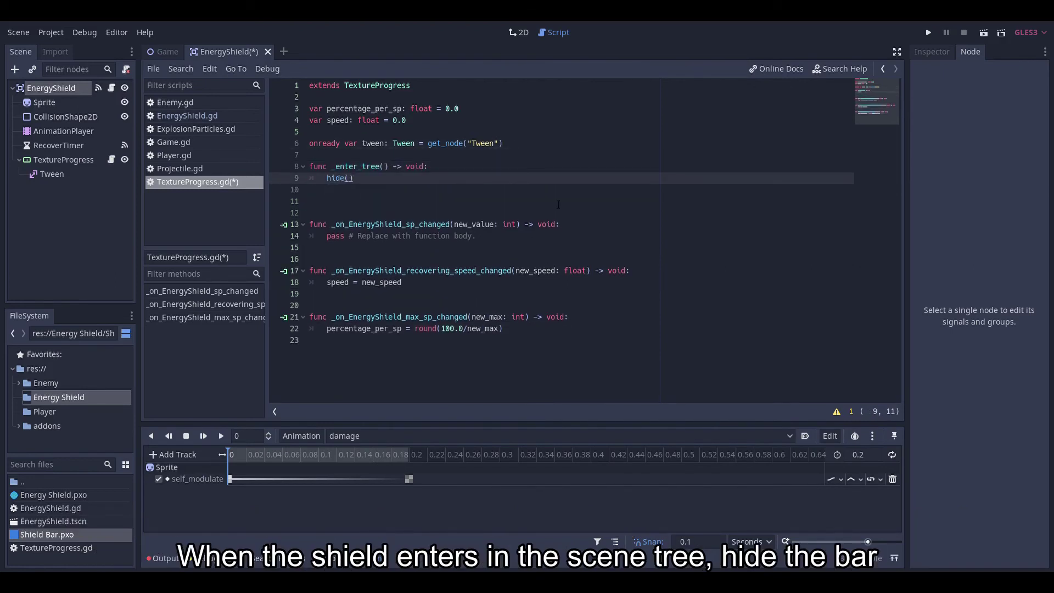
# Replace the sp_changed placeholder body with tween.stop_all() and show().
pyautogui.moveTo(476, 236); pyautogui.dragTo(327, 238)
pyautogui.write('tween.s')
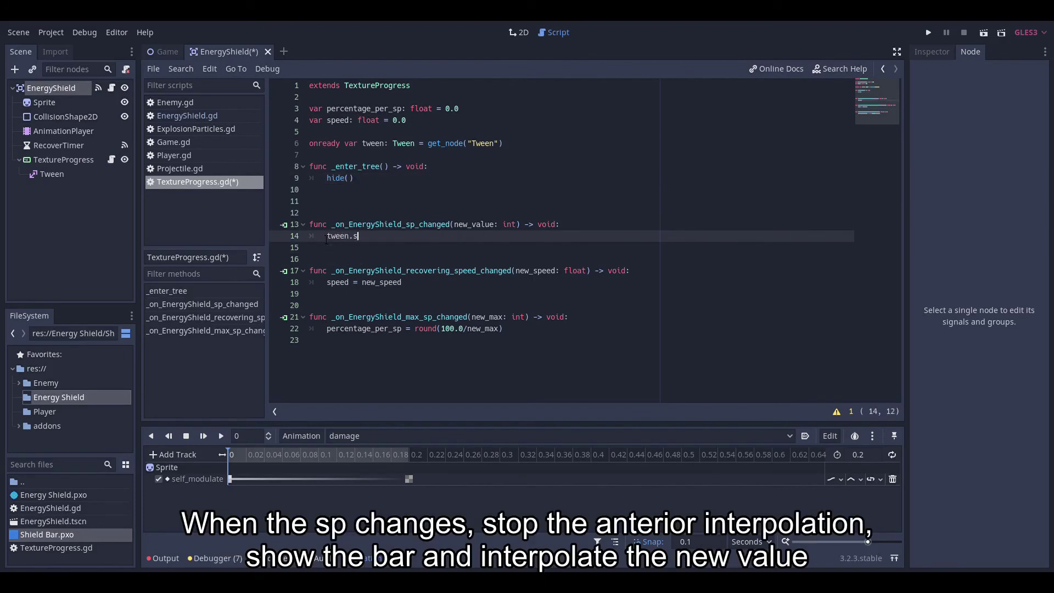
pyautogui.write('to')
pyautogui.press('Return')
pyautogui.press('Return')
pyautogui.press('Return')
pyautogui.write('sho')
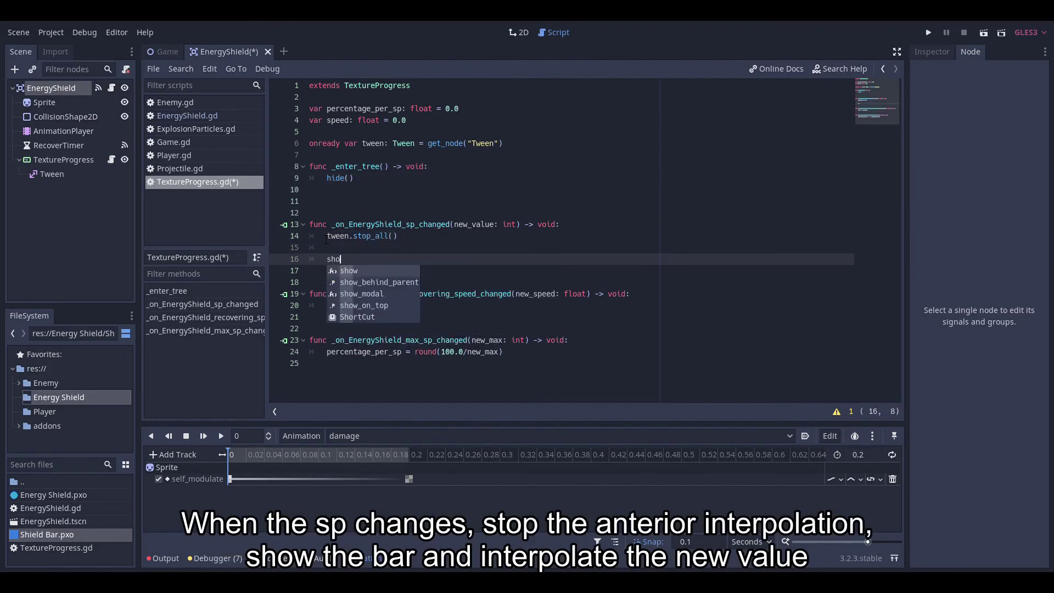
pyautogui.press('Return')
# Tween value to new_value * percentage_per_sp over speed with TRANS_CUBIC, EASE_OUT, then tween.start().
pyautogui.press('Return')
pyautogui.write('tween')
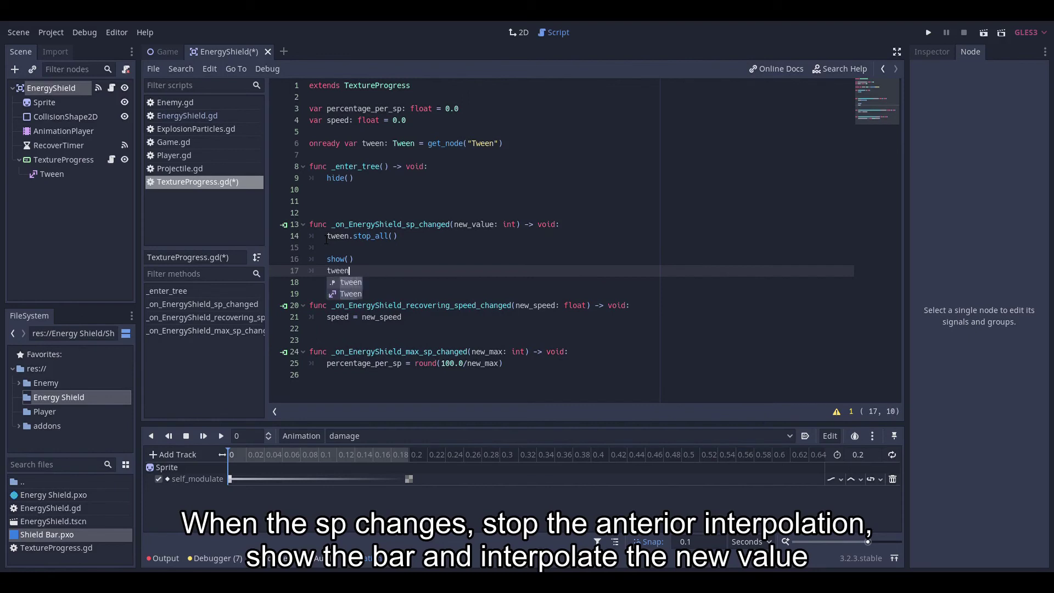
pyautogui.write('.inter')
pyautogui.press('Return')
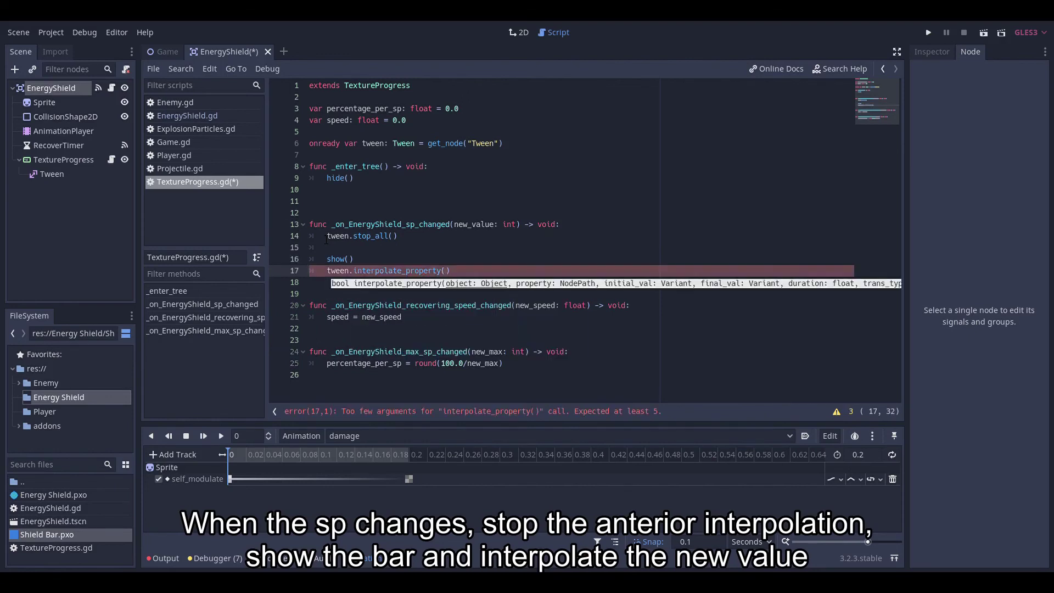
pyautogui.write('self, "value')
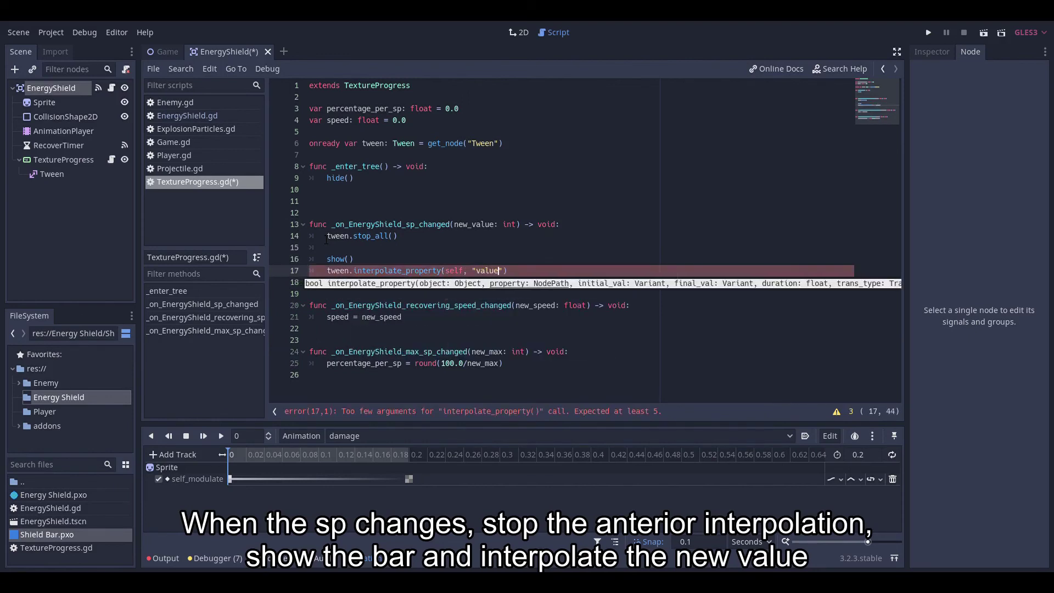
pyautogui.write('", value')
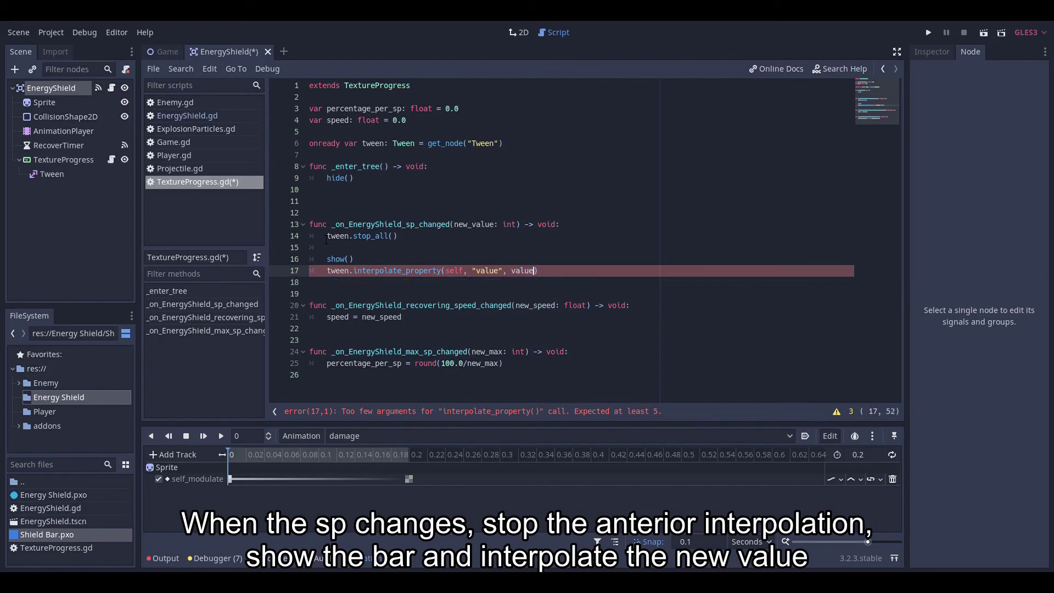
pyautogui.write(', new')
pyautogui.press('Return')
pyautogui.write('* perce')
pyautogui.press('Return')
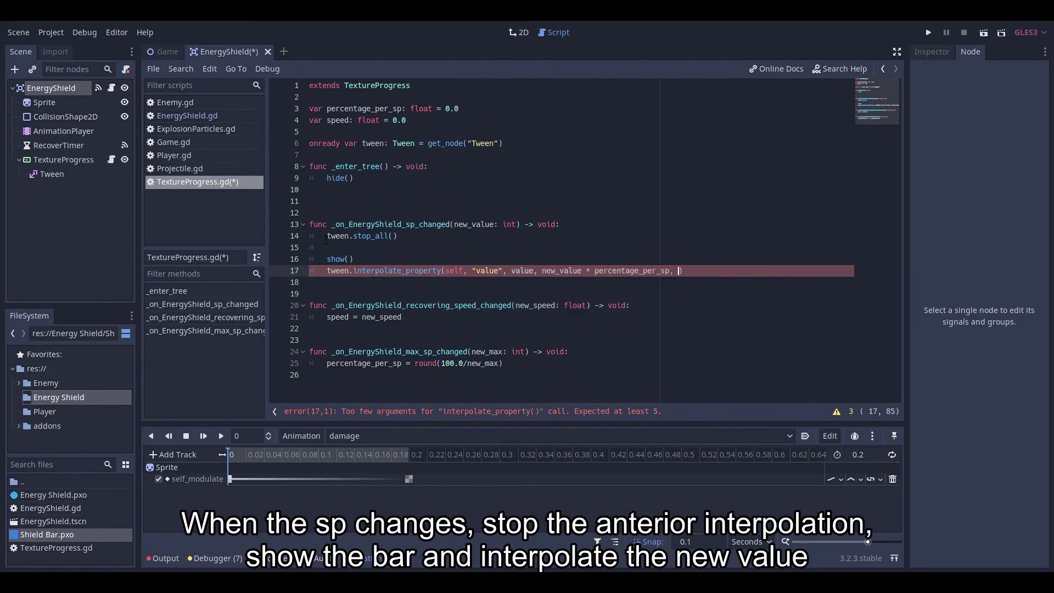
pyautogui.write('speed,')
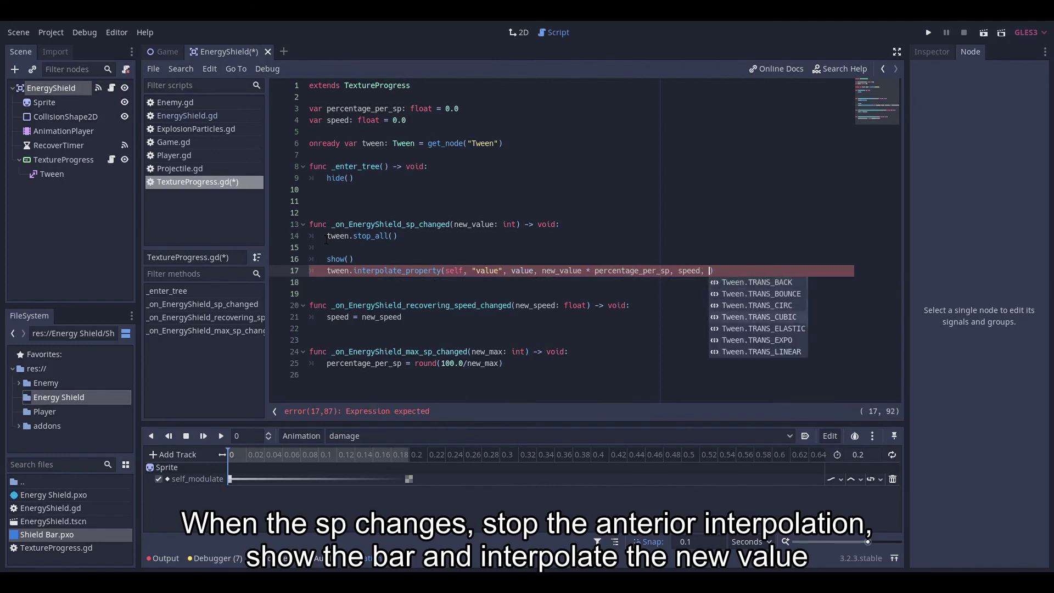
pyautogui.press('Down')
pyautogui.press('Down')
pyautogui.press('Down')
pyautogui.press('Return')
pyautogui.write(',')
pyautogui.press('Down')
pyautogui.press('Down')
pyautogui.press('Return')
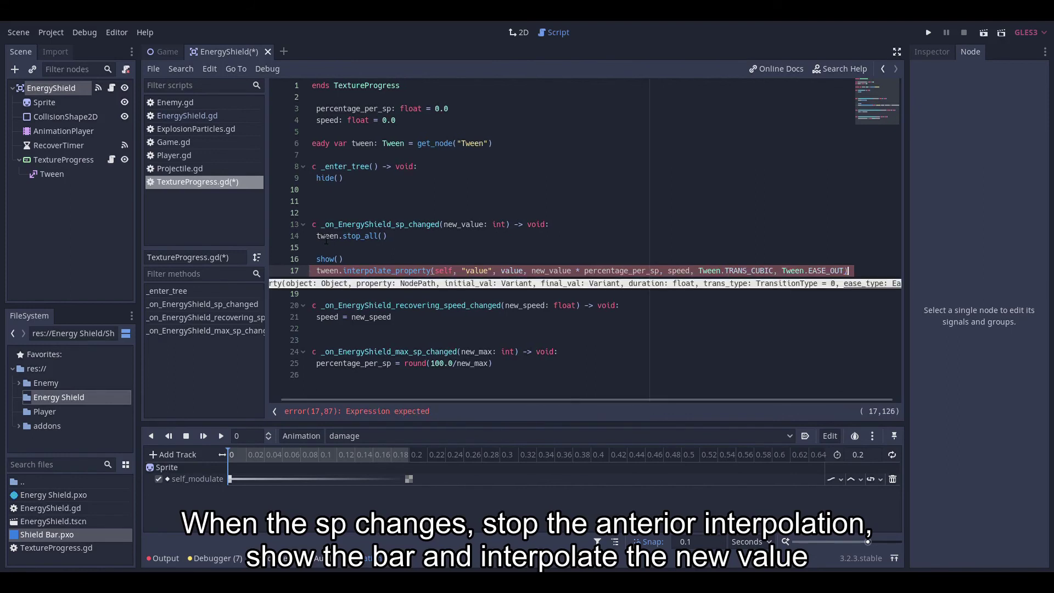
pyautogui.press('Return')
pyautogui.write('tween.')
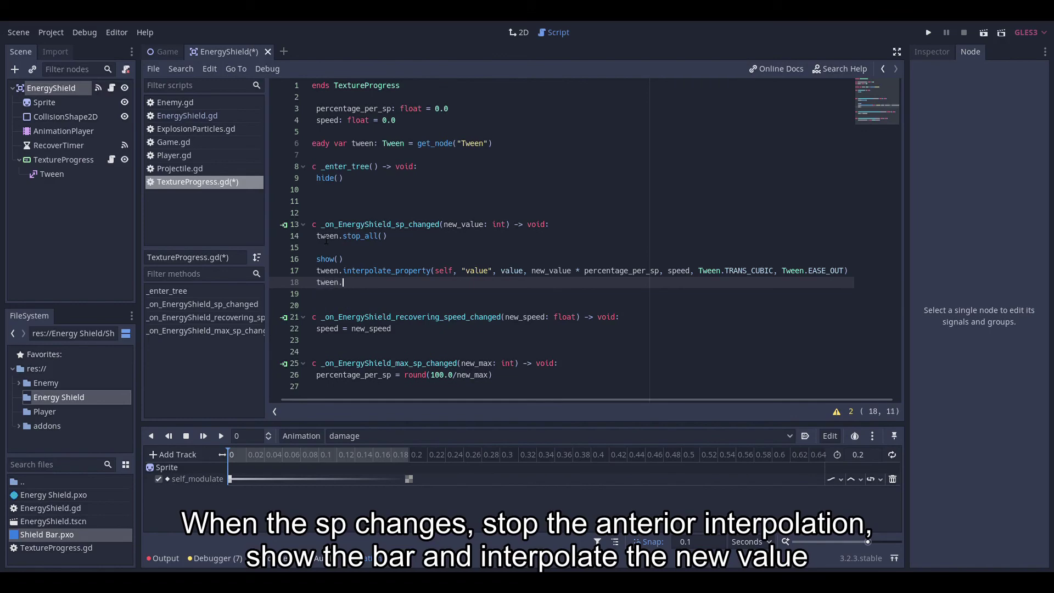
pyautogui.write('sta')
pyautogui.press('Return')
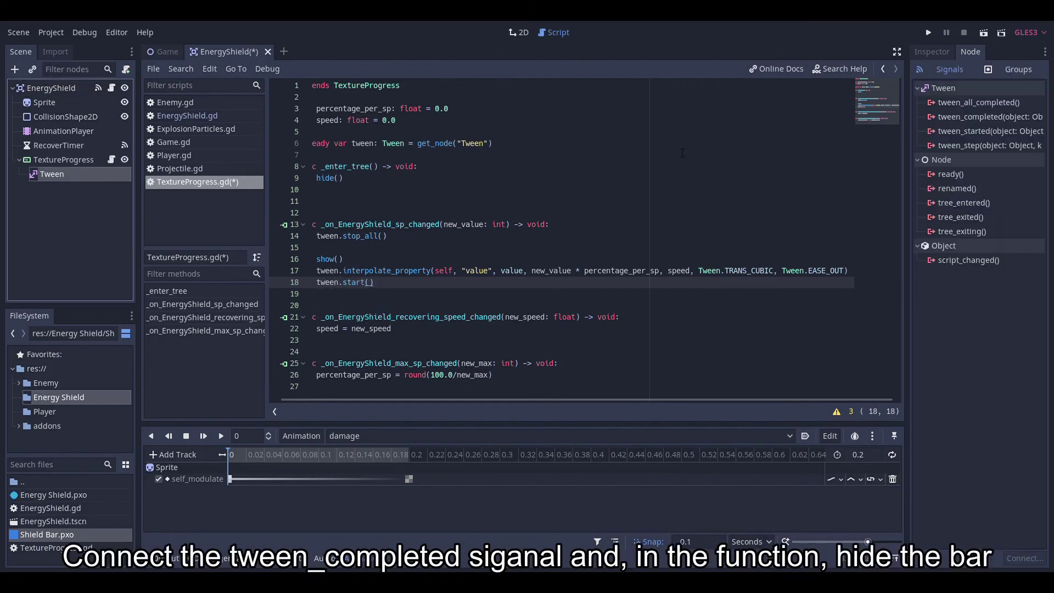
# Connect tween_completed to TextureProgress, typing the parameters as _object: Object, _key: NodePath.
pyautogui.doubleClick(988, 117)
pyautogui.click(473, 290)
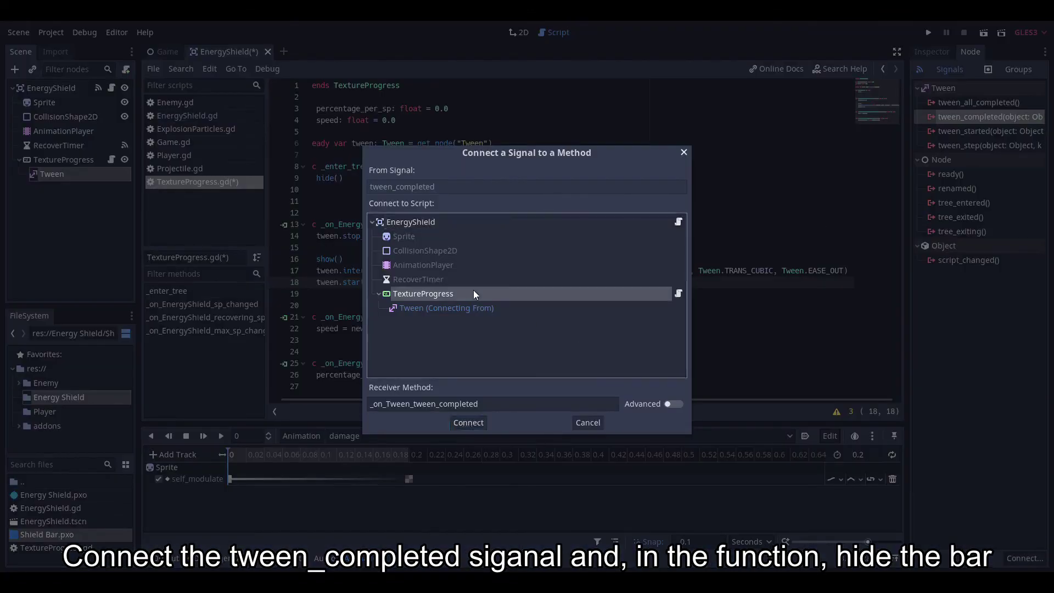
pyautogui.click(469, 422)
pyautogui.write('_')
pyautogui.press('Right')
pyautogui.press('Right')
pyautogui.press('Right')
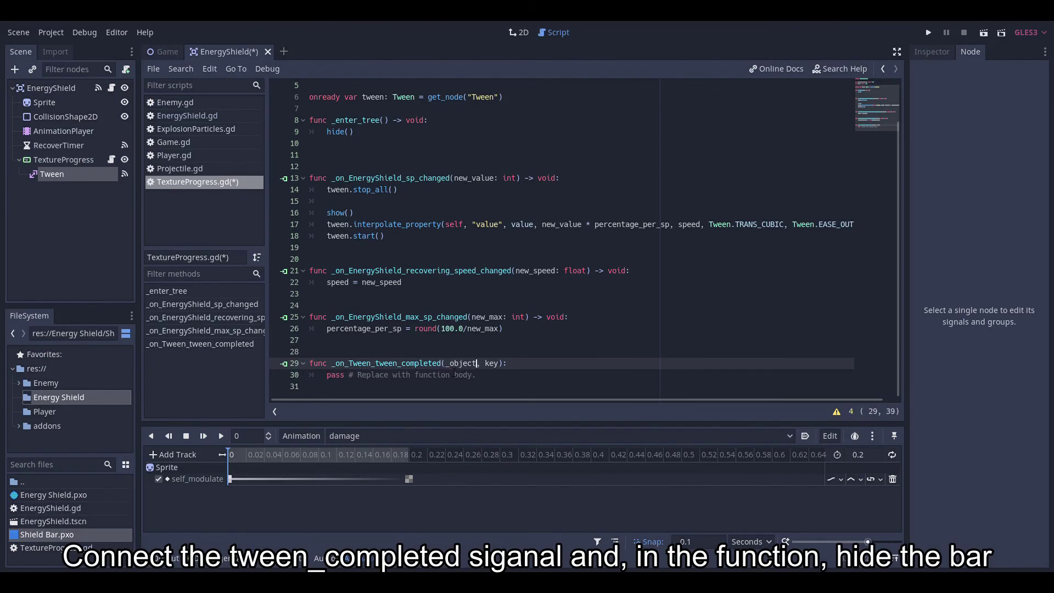
pyautogui.write(': Object, _')
pyautogui.press('Right')
pyautogui.press('Right')
pyautogui.write('NodePath')
# Make _on_Tween_tween_completed call hide() and save the script.
pyautogui.moveTo(476, 375); pyautogui.dragTo(328, 376)
pyautogui.write('hide()')
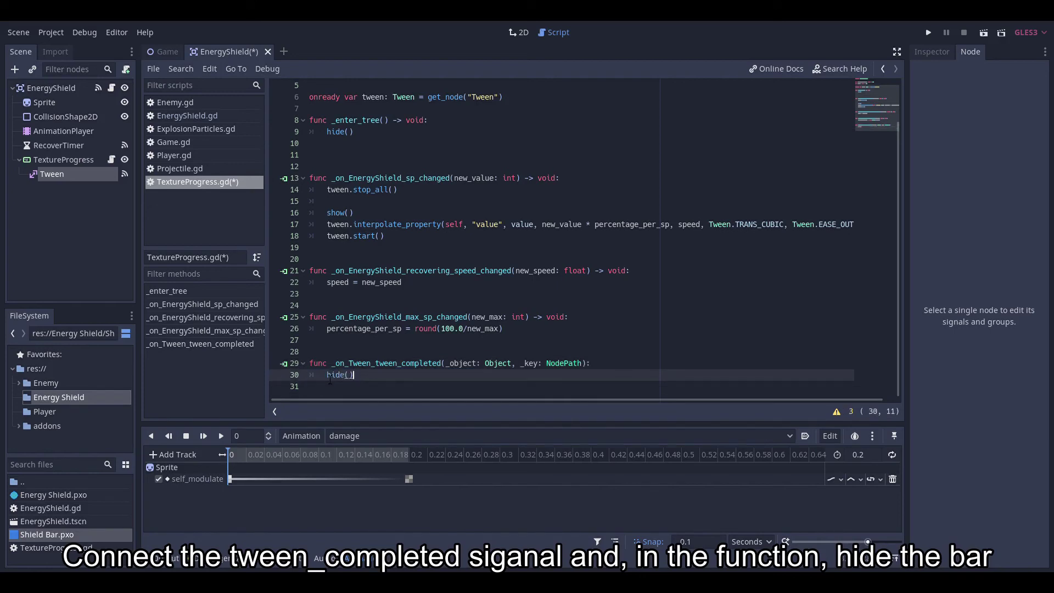
pyautogui.hotkey('ctrl', 's')
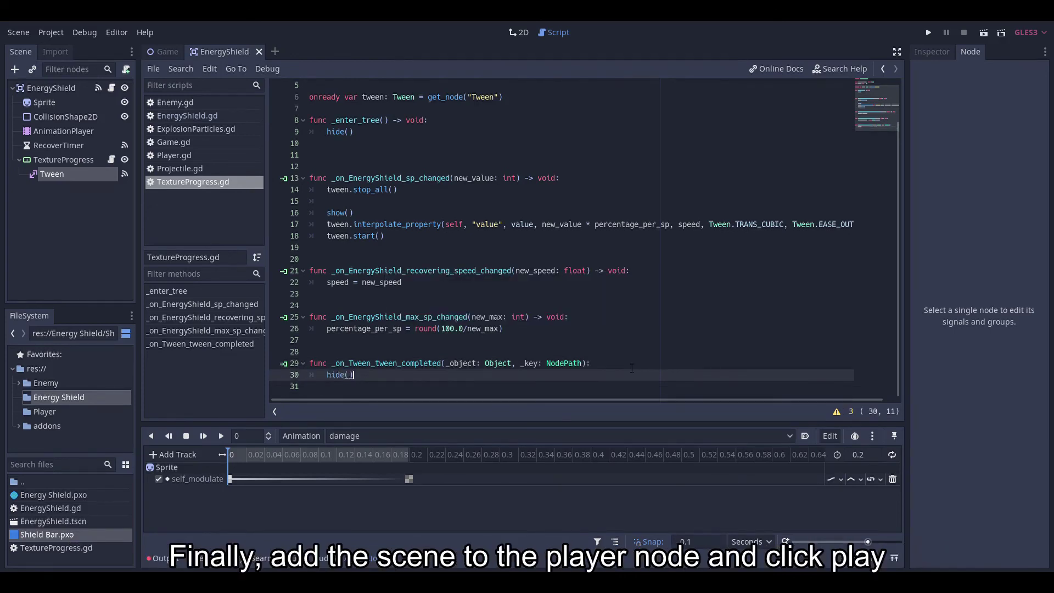
# Instance EnergyShield.tscn as a child of Player in the Game scene and run the game.
pyautogui.click(172, 54)
pyautogui.click(66, 117)
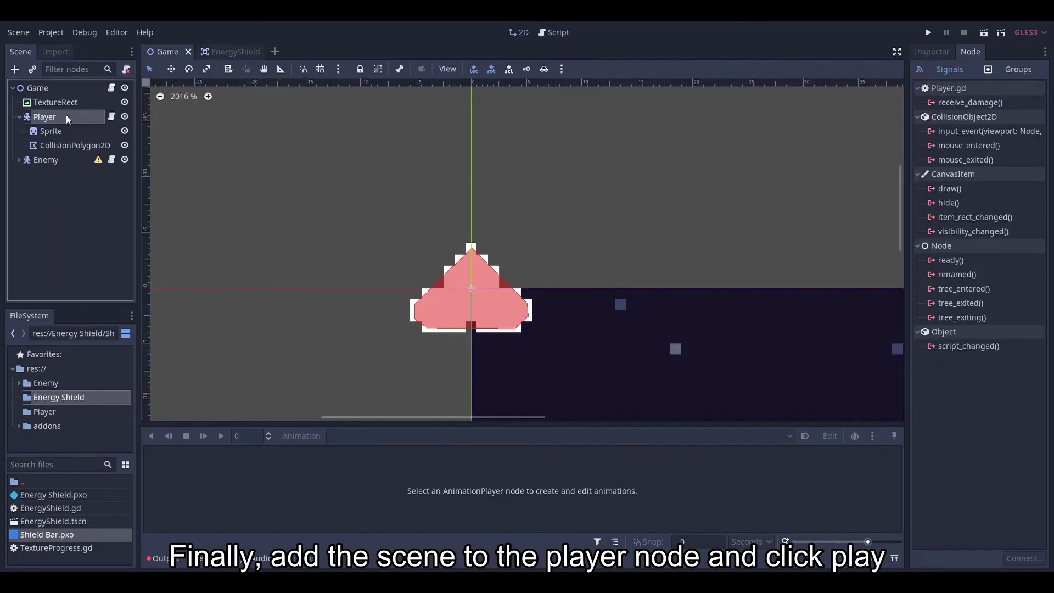
pyautogui.click(33, 69)
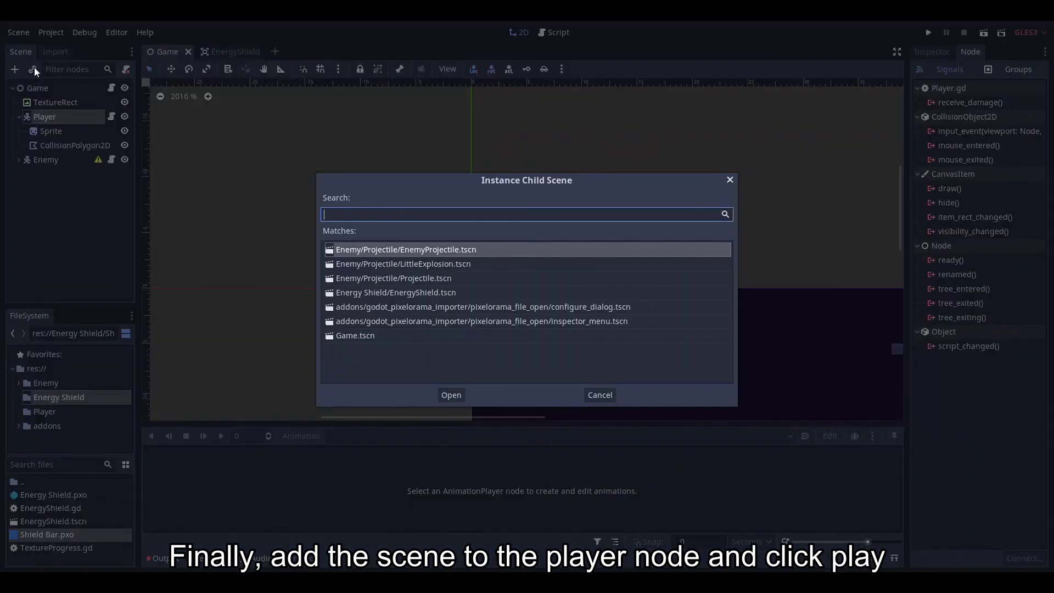
pyautogui.write('energ')
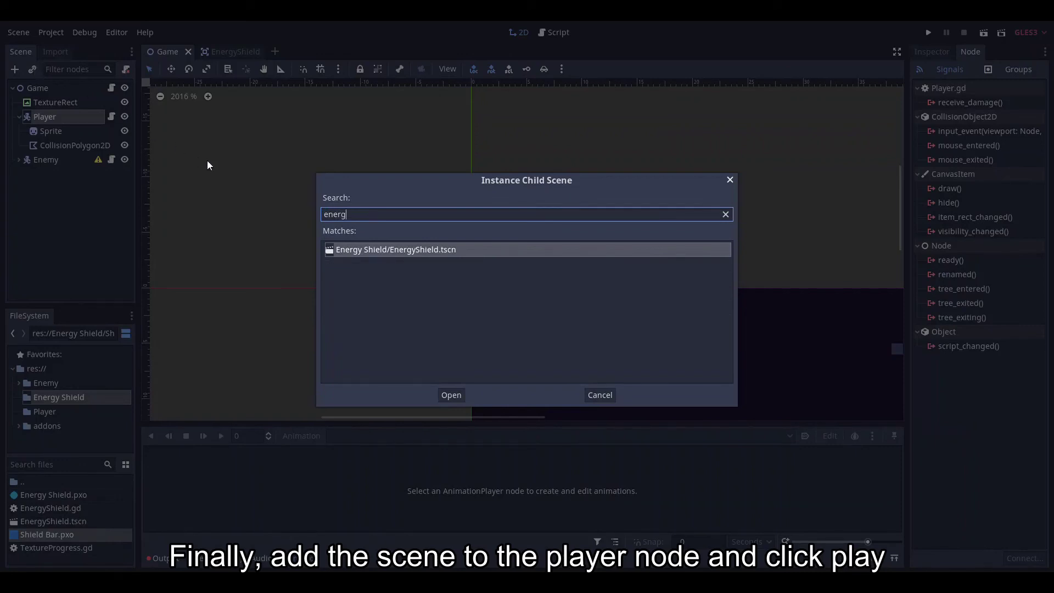
pyautogui.press('Return')
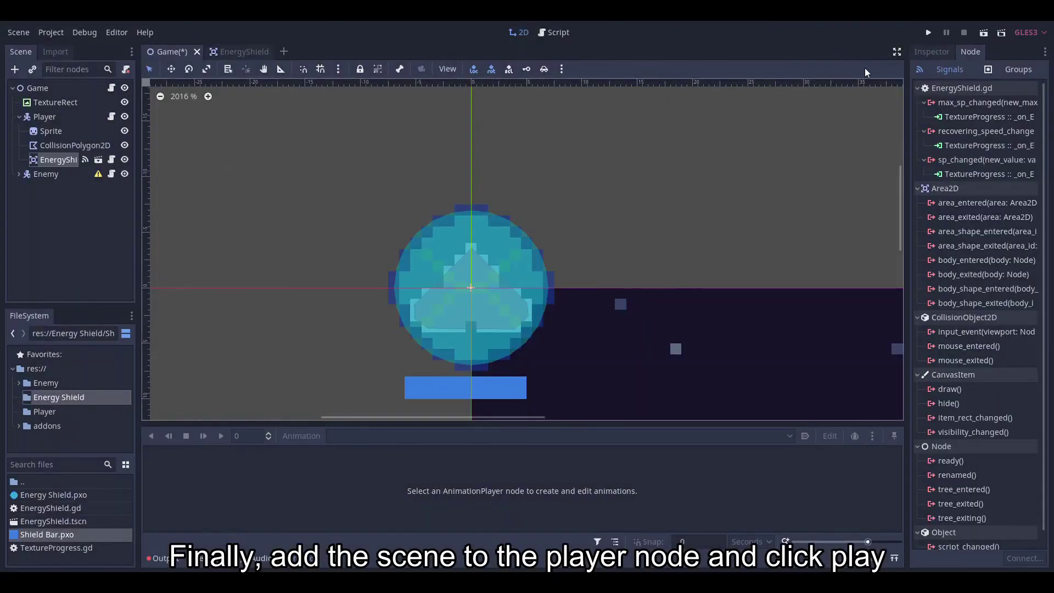
pyautogui.click(983, 33)
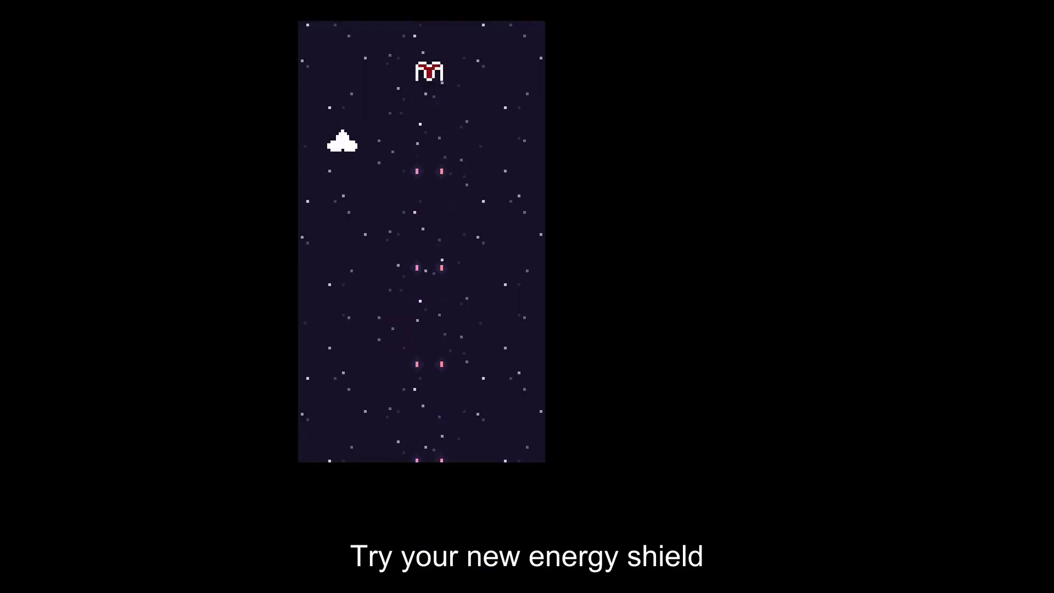
# Fly the ship into enemy bullets while shooting so the shield bar appears and drains.
pyautogui.press('Right')
pyautogui.press('Down')
pyautogui.press('space')
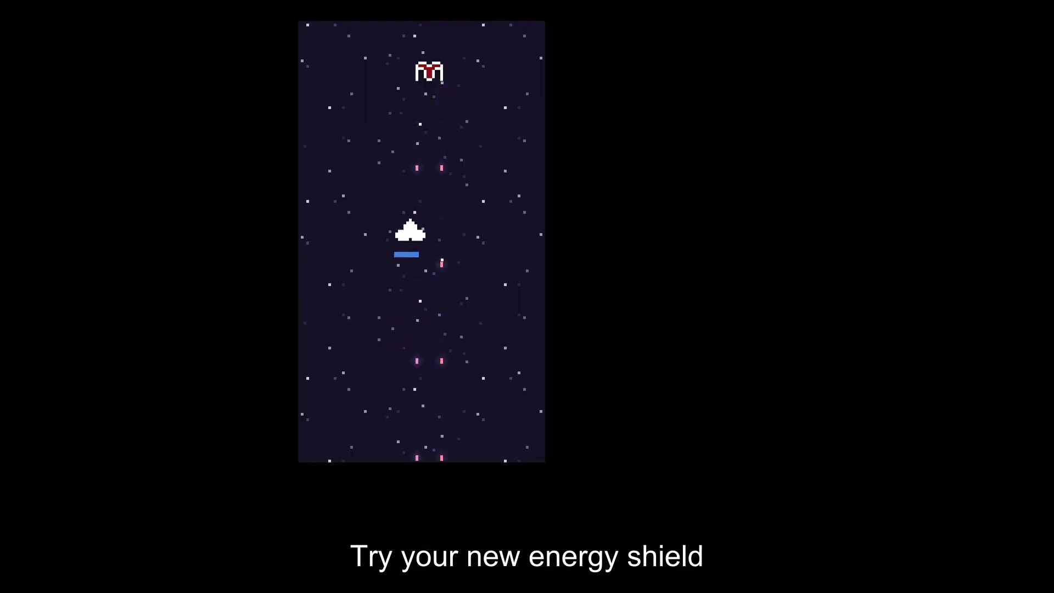
pyautogui.press('space')
pyautogui.press('Up')
pyautogui.press('space')
pyautogui.press('Right')
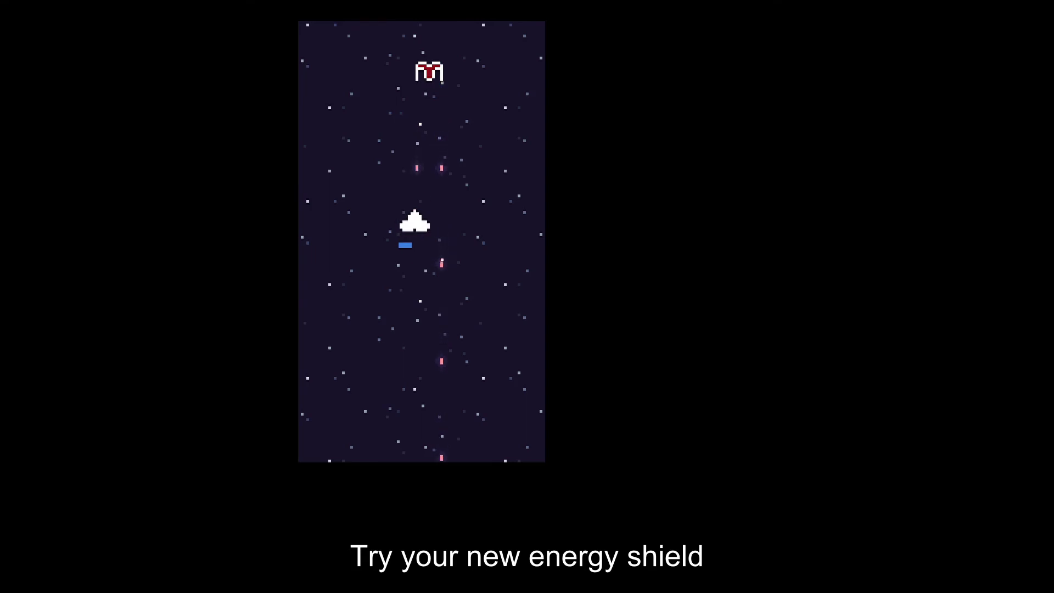
pyautogui.press('space')
pyautogui.press('Left')
pyautogui.press('space')
pyautogui.press('Up')
# Keep maneuvering the ship around the enemy while the shield bar refills.
pyautogui.press('Left')
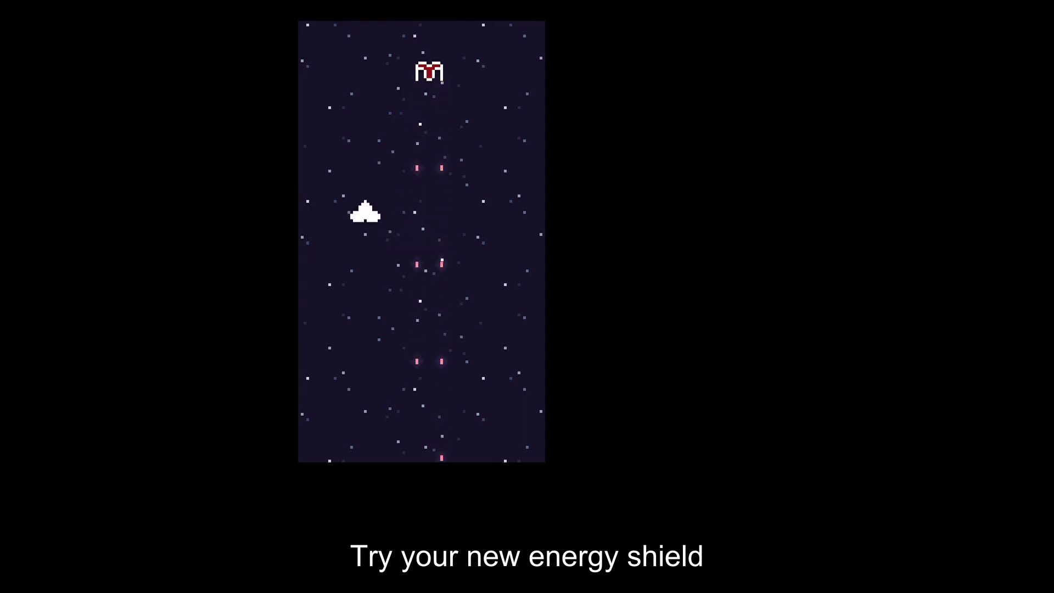
pyautogui.press('Right')
pyautogui.press('space')
pyautogui.press('Down')
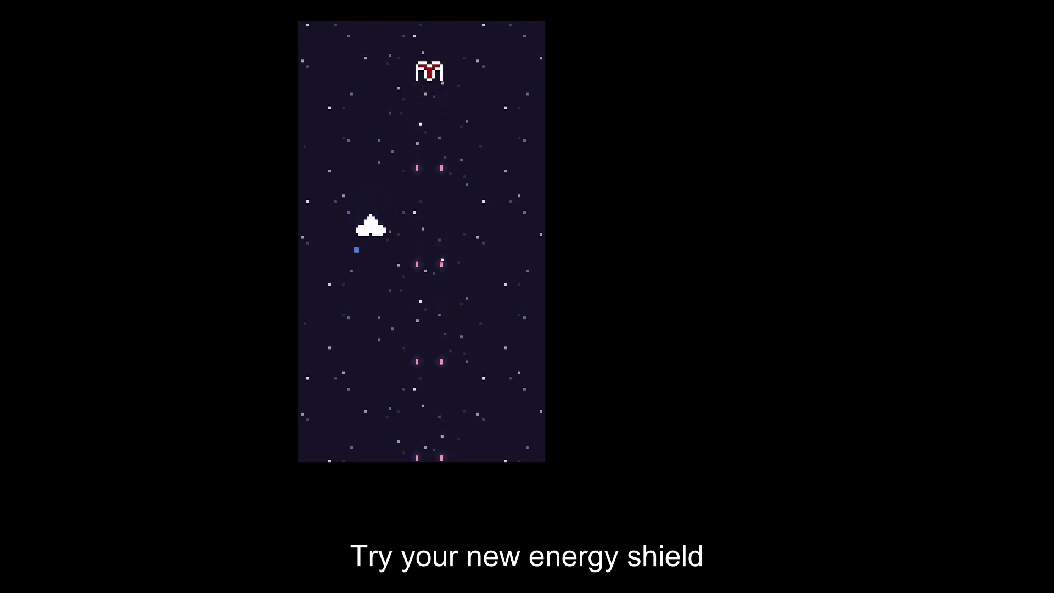
pyautogui.press('Up')
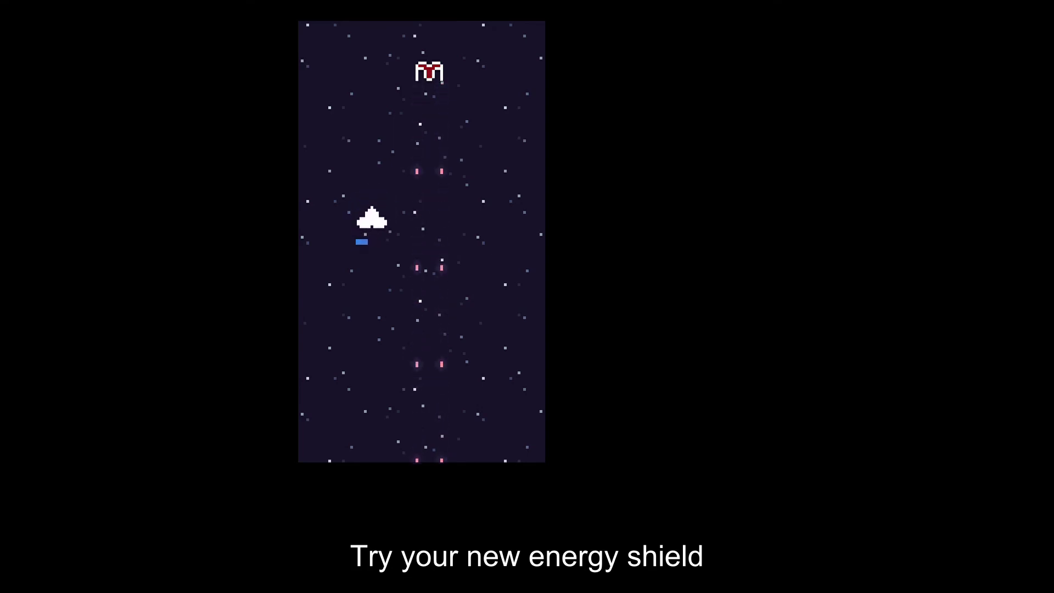
pyautogui.press('Right')
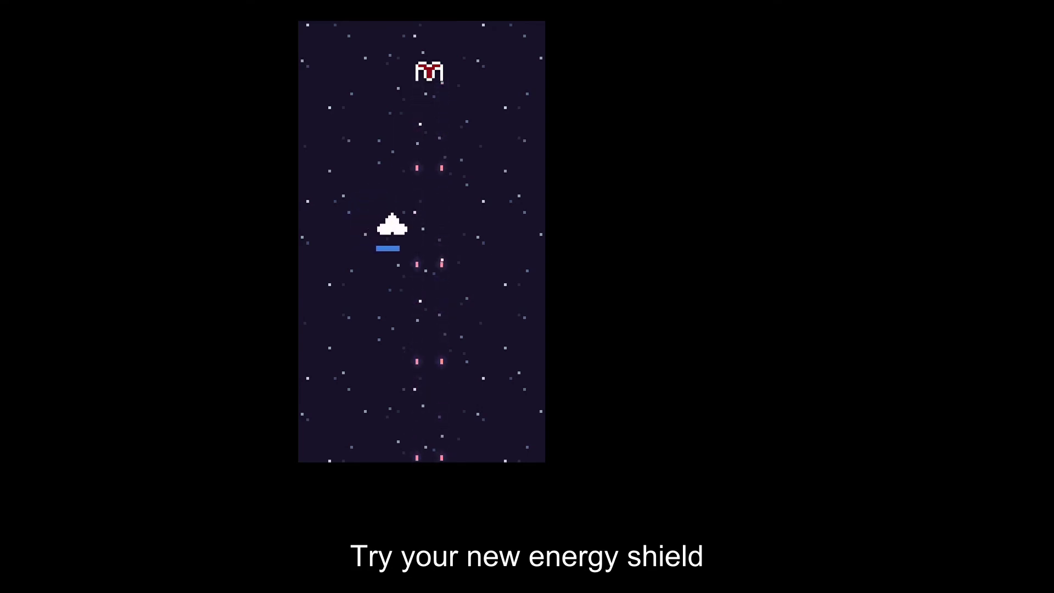
pyautogui.press('Right')
pyautogui.press('Down')
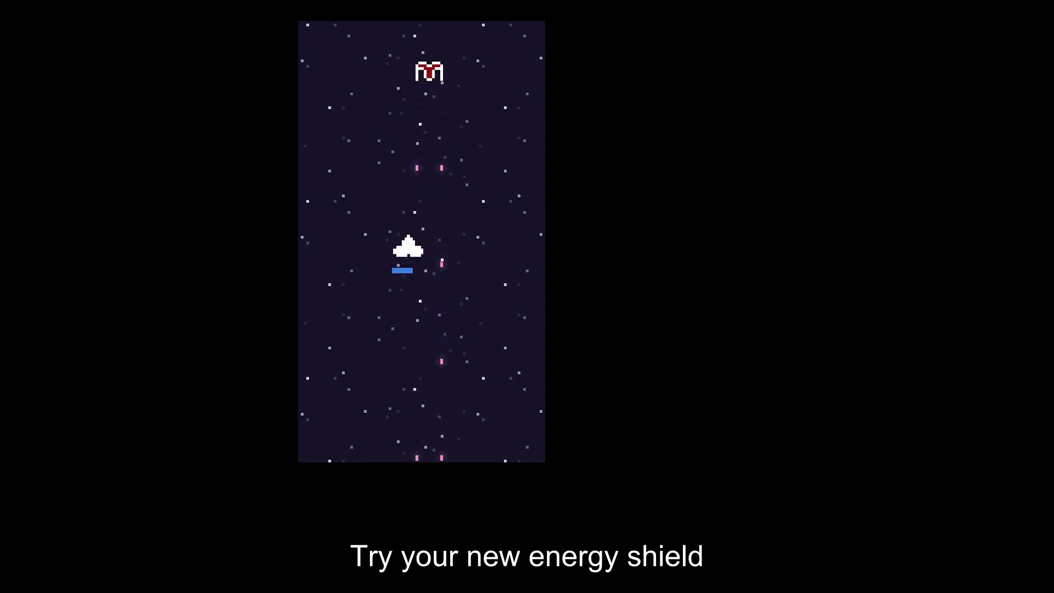